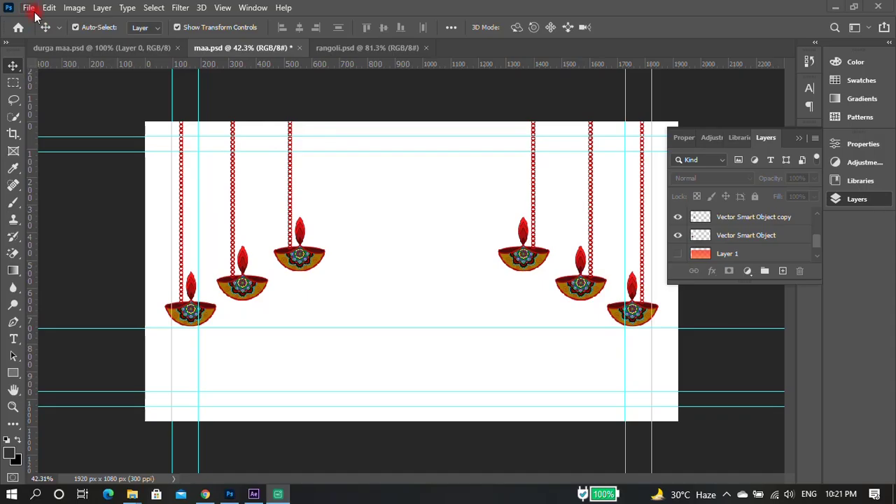
Create a new 1920×1080 Photoshop document at 300 ppi resolution
left_click(29, 8)
left_click(32, 19)
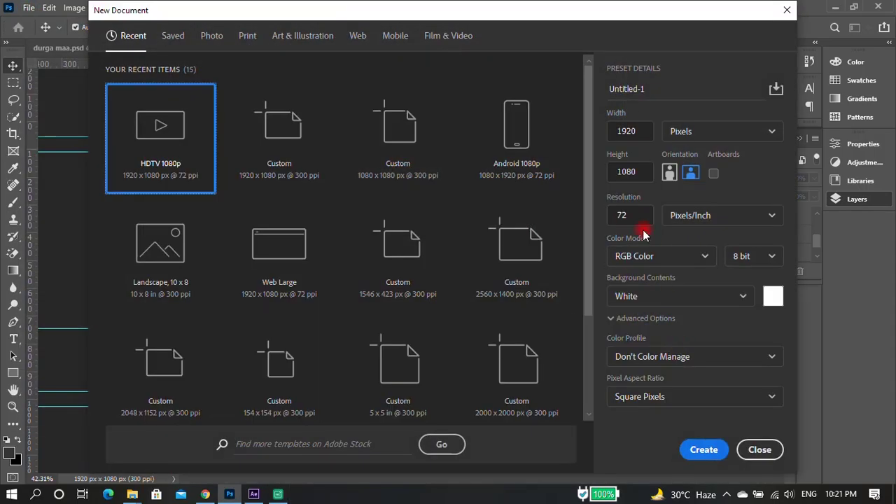
type("00")
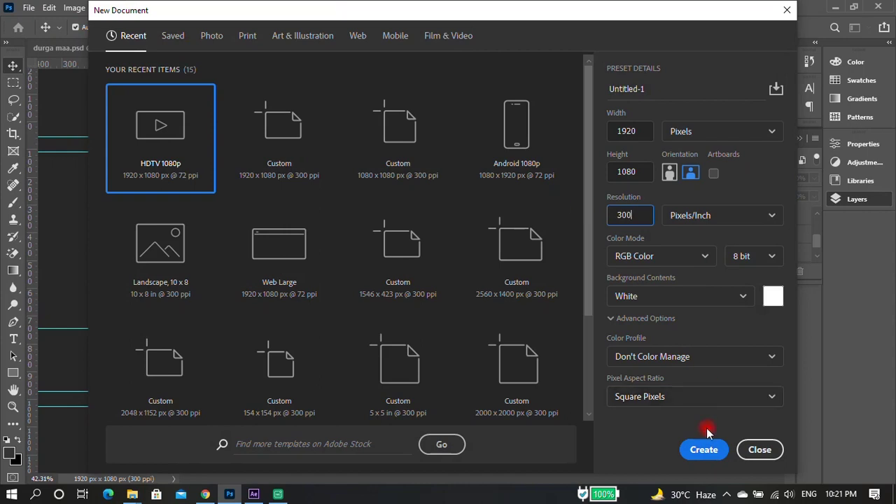
left_click(703, 449)
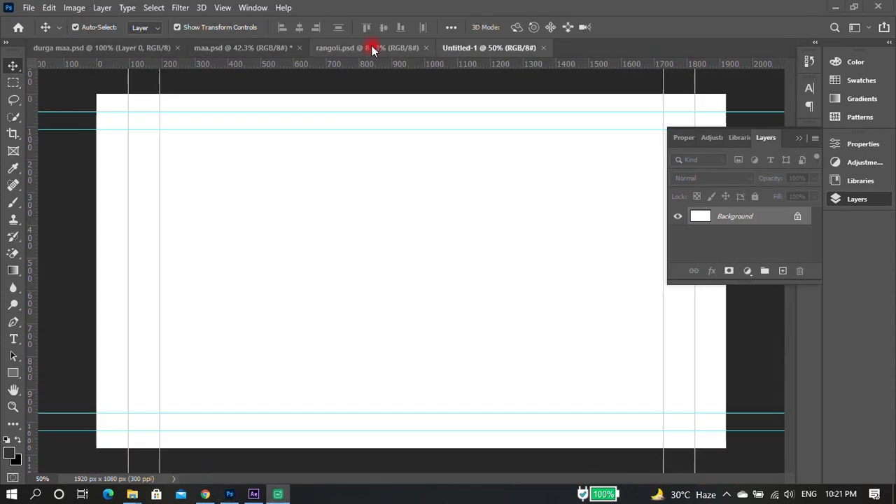
Copy a hanging lamp from maa.psd and stagger three copies diagonally at top left
left_click(248, 47)
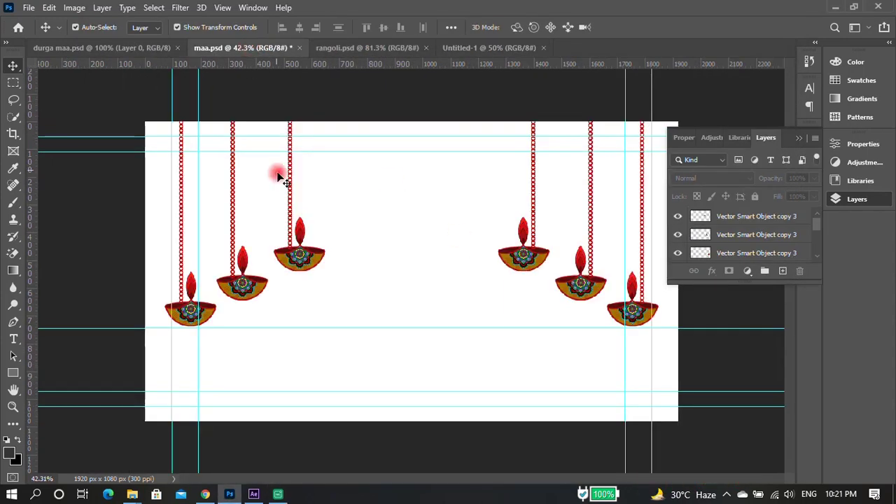
left_click(184, 301)
left_click_drag(186, 302, 173, 227)
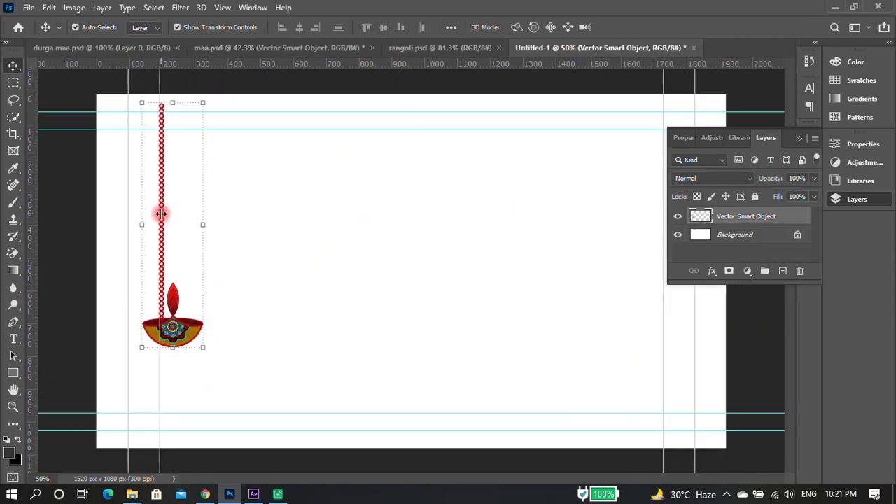
left_click_drag(162, 215, 141, 182)
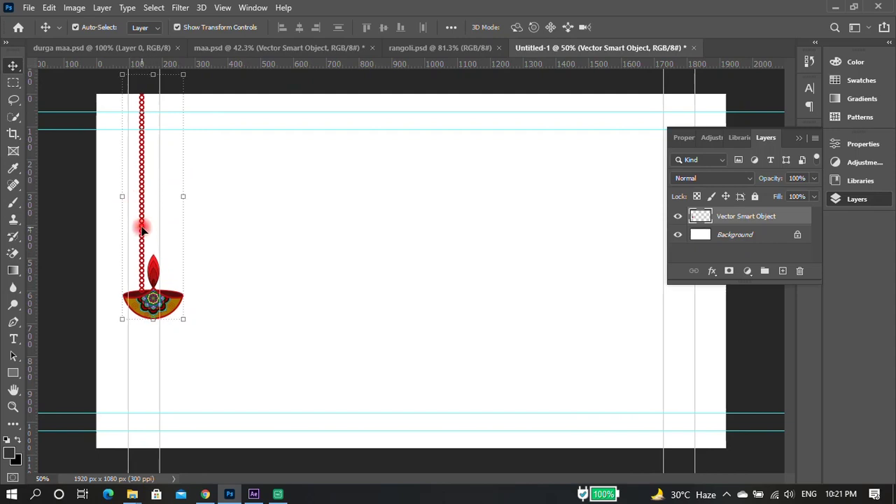
left_click_drag(142, 231, 199, 198, "alt")
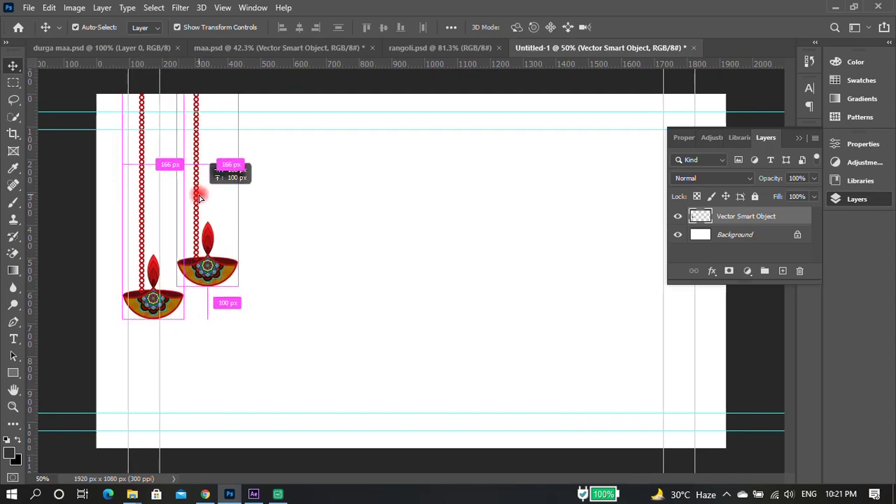
left_click_drag(199, 198, 265, 160)
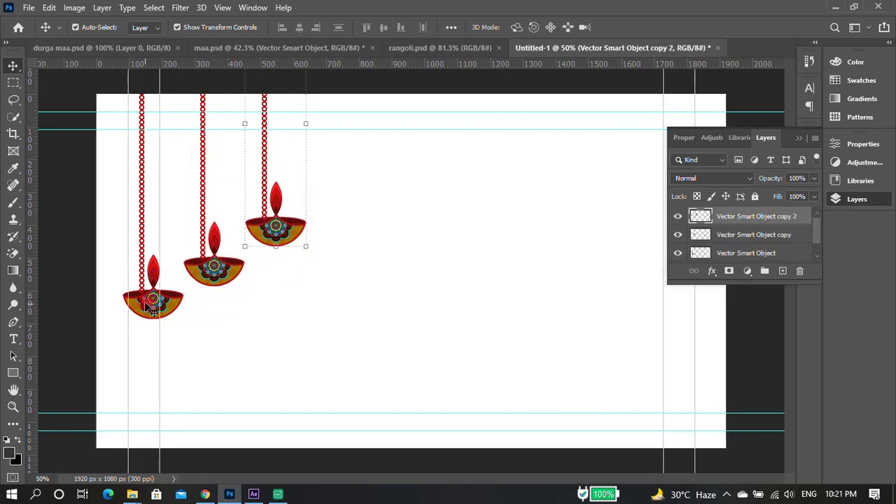
left_click(760, 253, "shift")
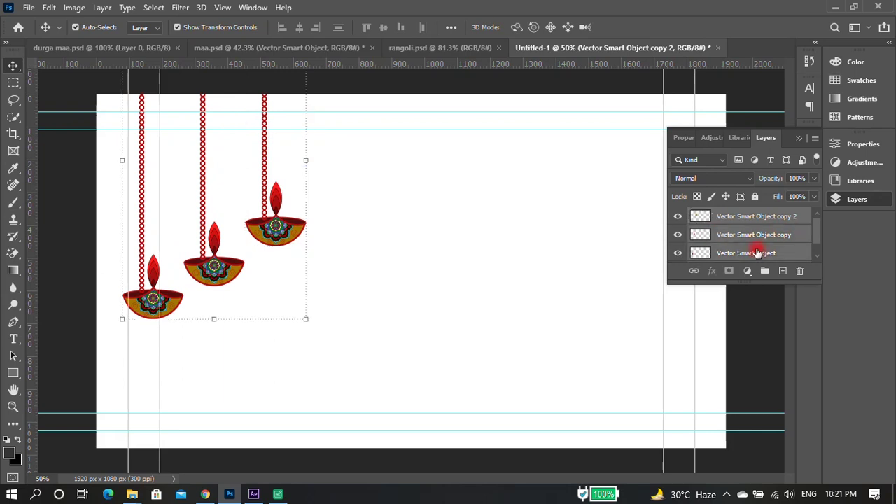
Duplicate the three lamps, flip them horizontally and move them to the right side
key("ctrl+t")
right_click(274, 231)
left_click_drag(779, 221, 782, 271)
key("ctrl+t")
right_click(282, 225)
left_click(366, 450)
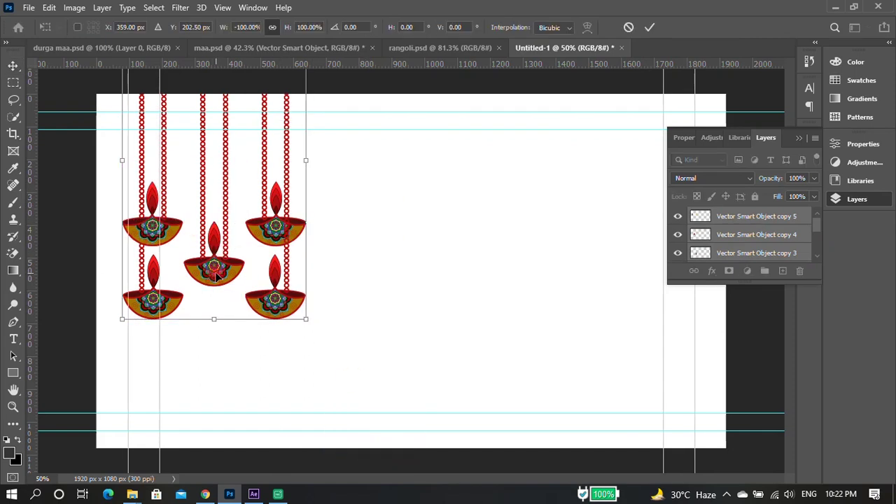
left_click_drag(216, 276, 611, 294)
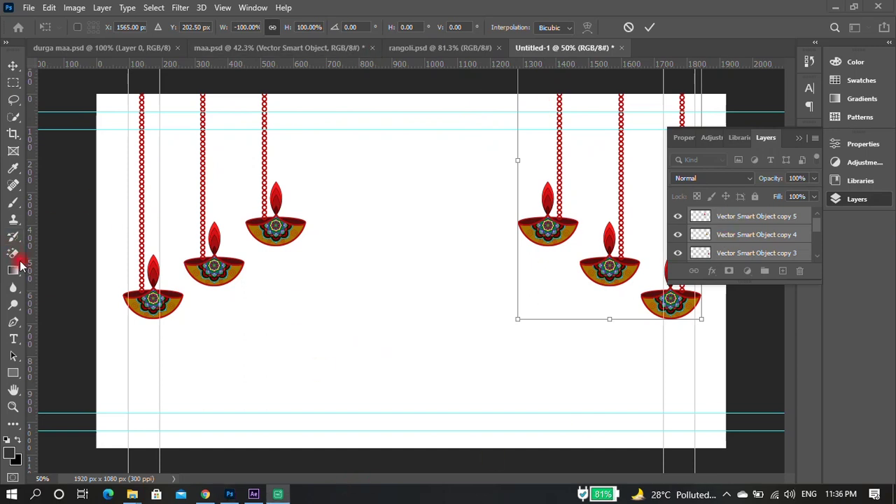
Unlock the Background layer for editing
scroll(794, 244, "down", 3)
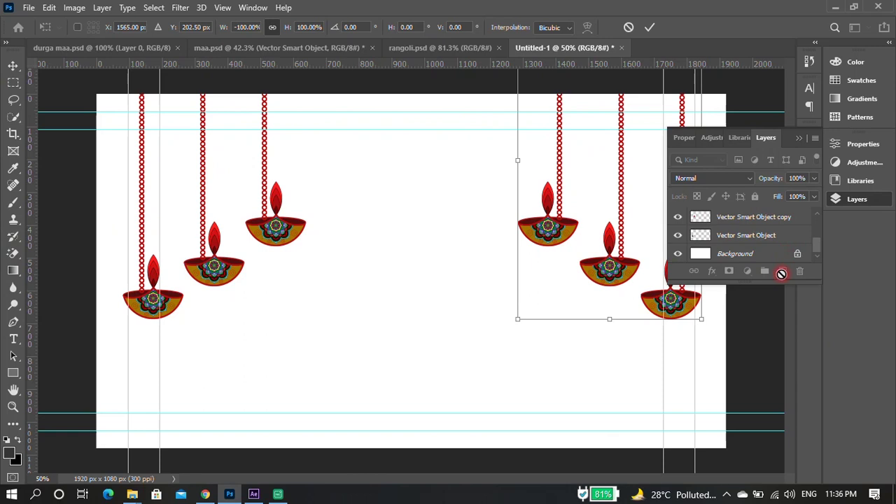
left_click(702, 253)
double_click(702, 253)
Convert the background to Layer 0 and draw a top-to-bottom gradient on it
left_click(555, 141)
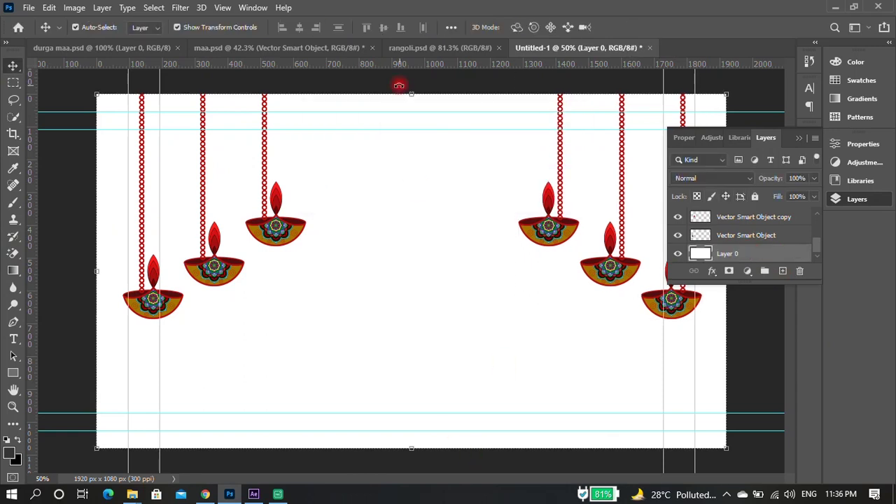
left_click(13, 270)
left_click_drag(394, 89, 402, 444)
mouse_move(378, 93)
left_mouse_down()
mouse_move(398, 256)
mouse_move(380, 439)
left_mouse_up()
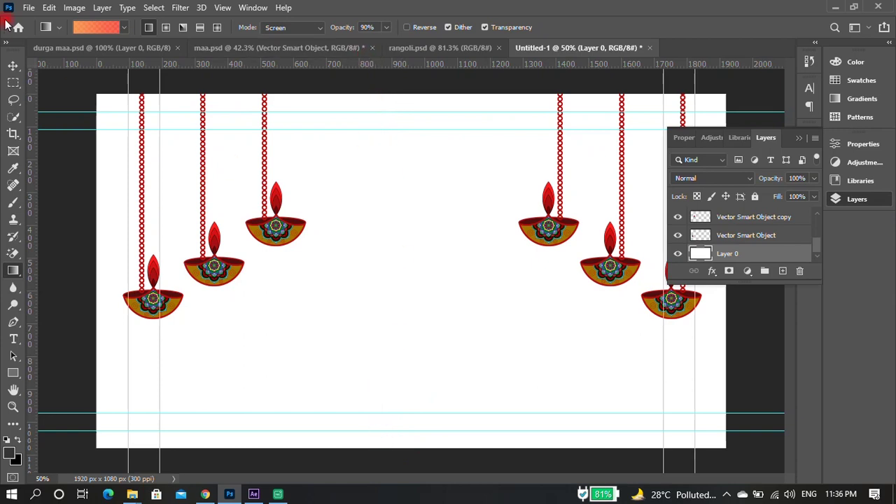
Fill a new layer with a vertical red-orange gradient, reverting the brighter yellow attempts
left_click(781, 272)
left_click_drag(380, 91, 383, 452)
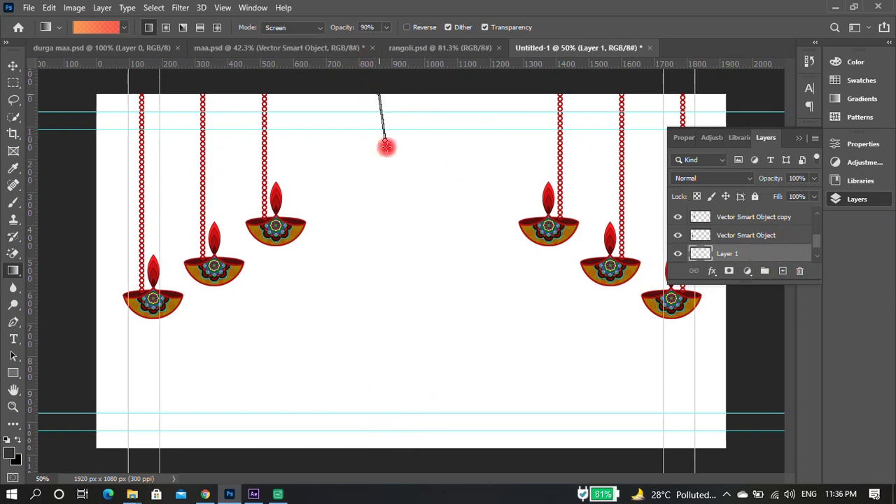
left_click_drag(387, 89, 391, 501)
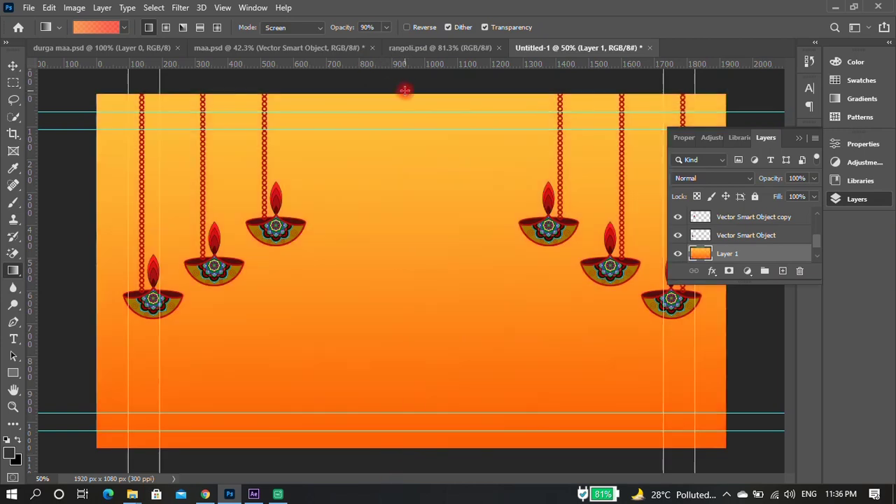
key("ctrl+z")
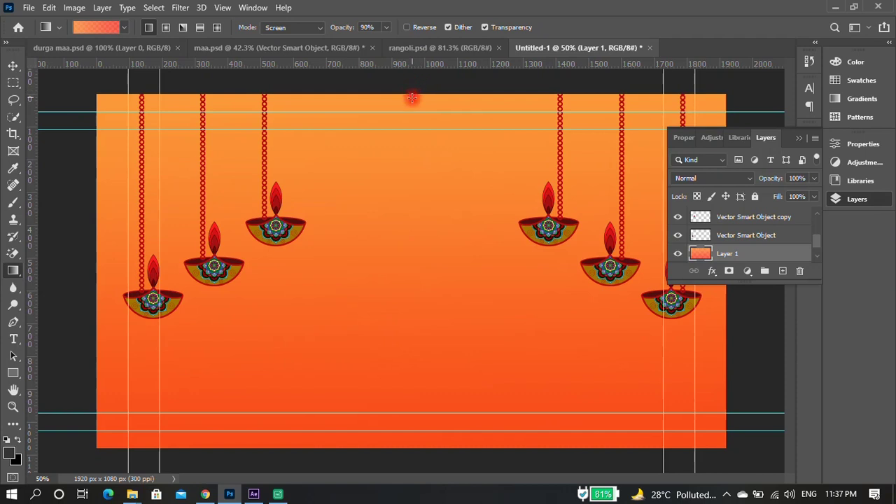
left_click_drag(412, 98, 410, 489)
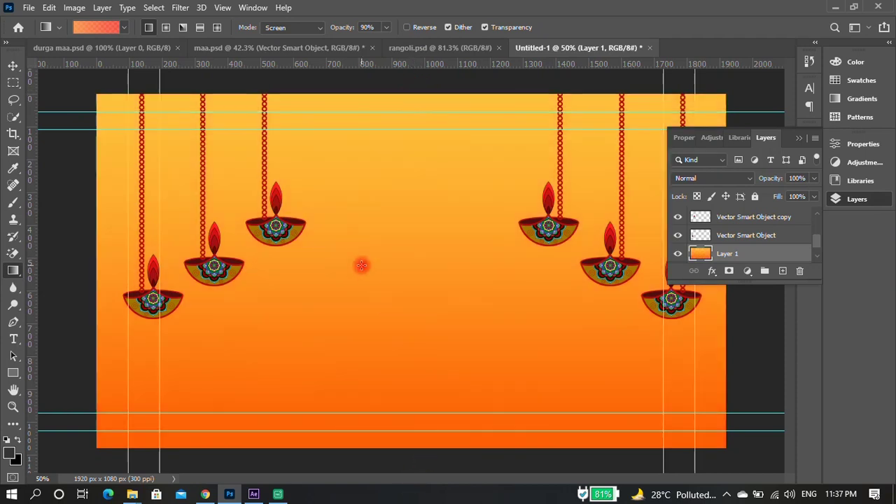
key("ctrl+z")
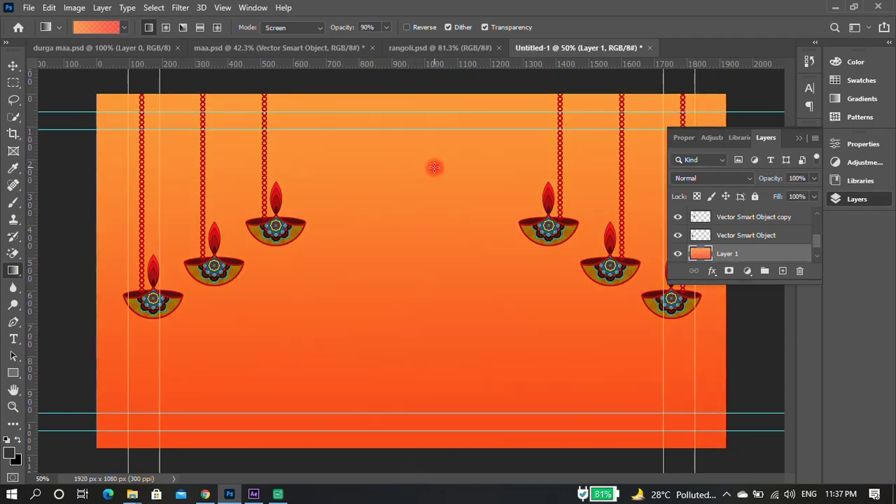
Close the Layers panel, try saving as 'navramaa' with overwrite, then dismiss the save error
left_click(802, 139)
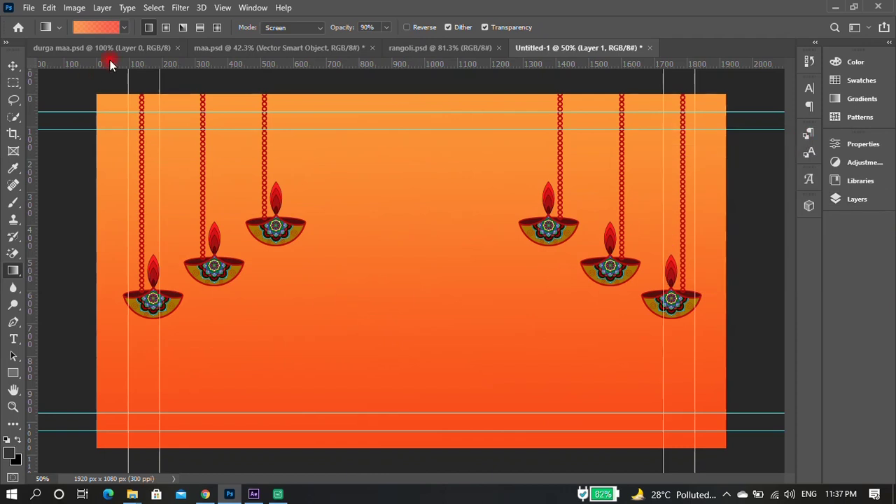
left_click(29, 7)
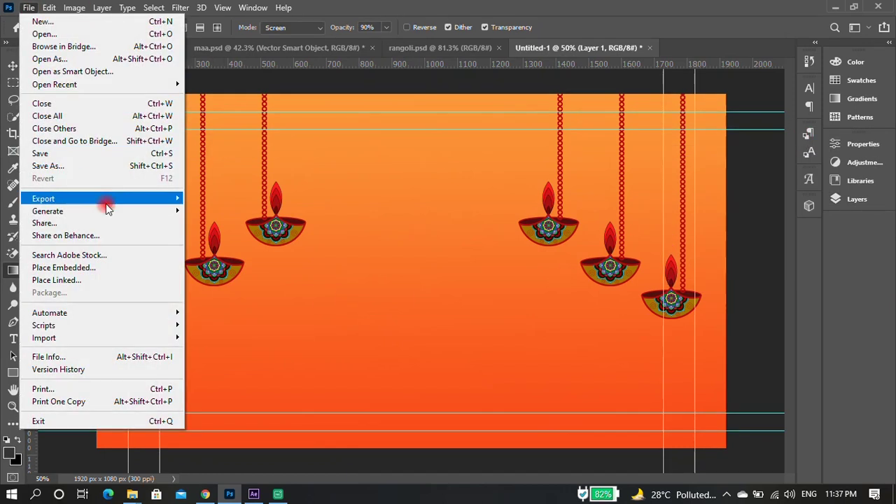
left_click(76, 166)
left_click(546, 362)
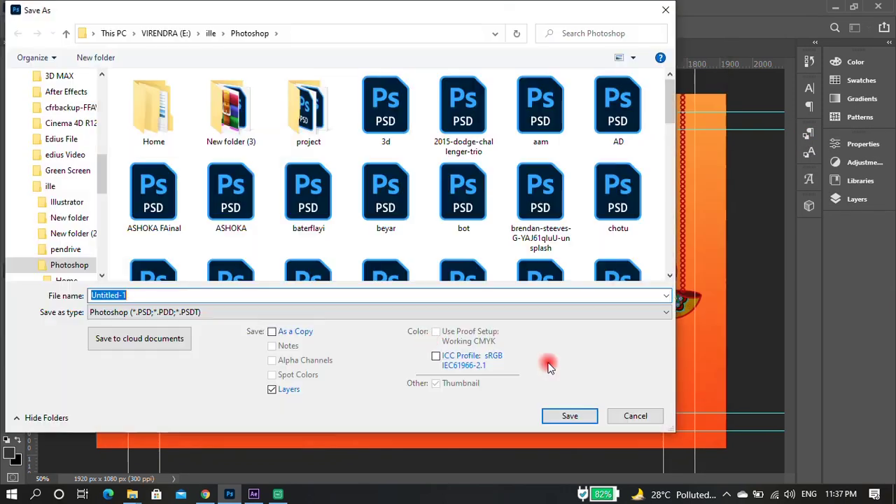
type("n")
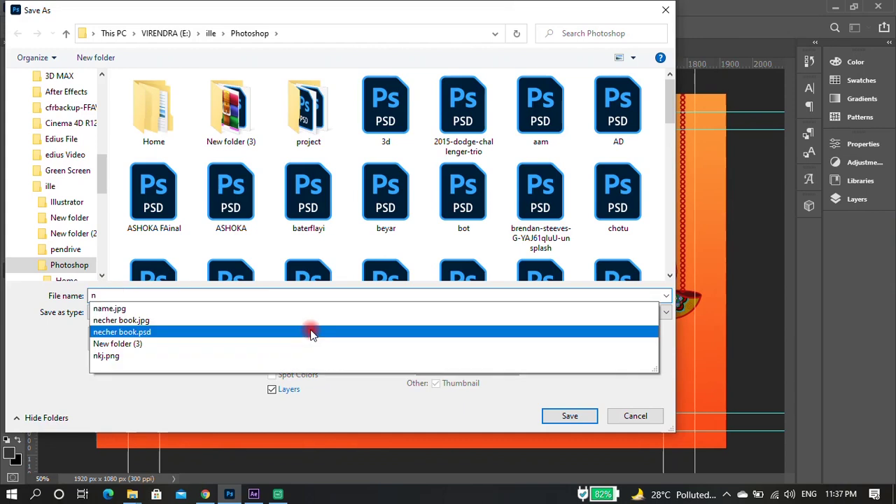
type("avra")
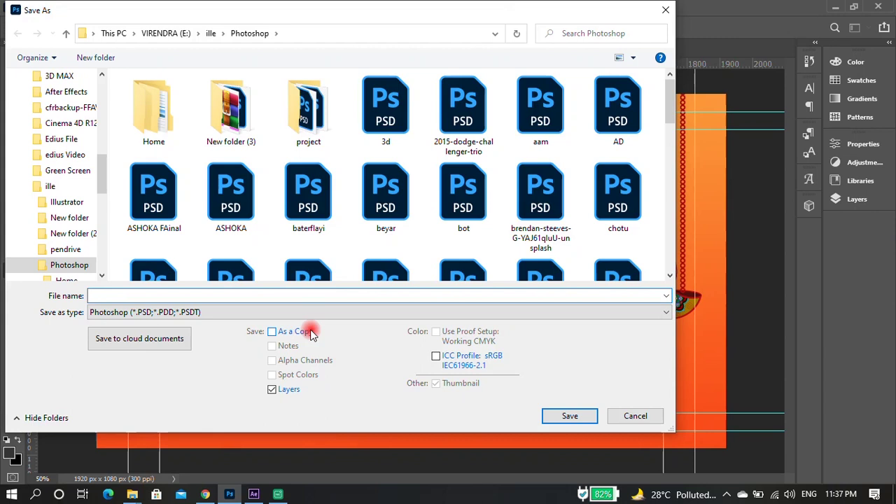
type("maa")
key("Return")
key("y")
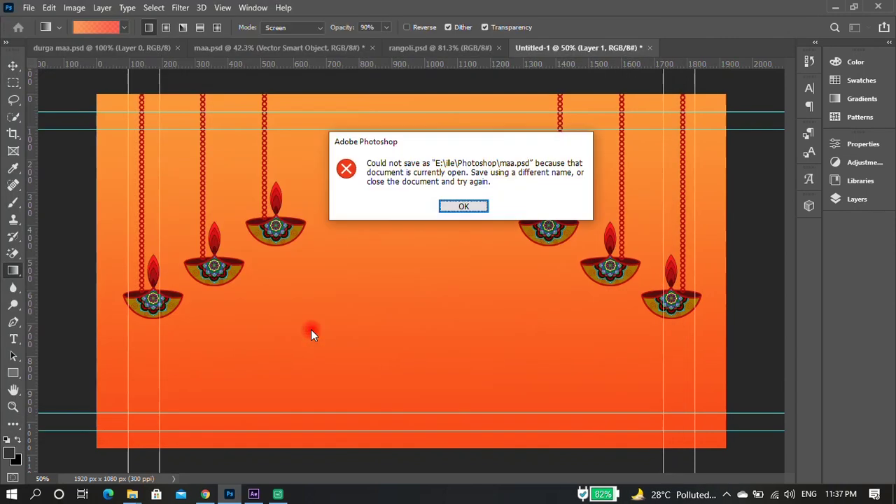
left_click(443, 207)
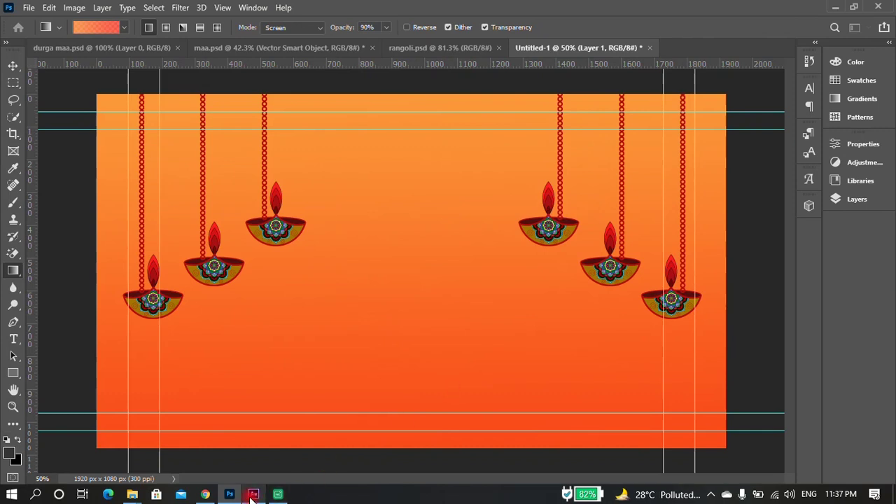
In After Effects, import maa.psd and open it as the maa composition
left_click(253, 494)
double_click(167, 208)
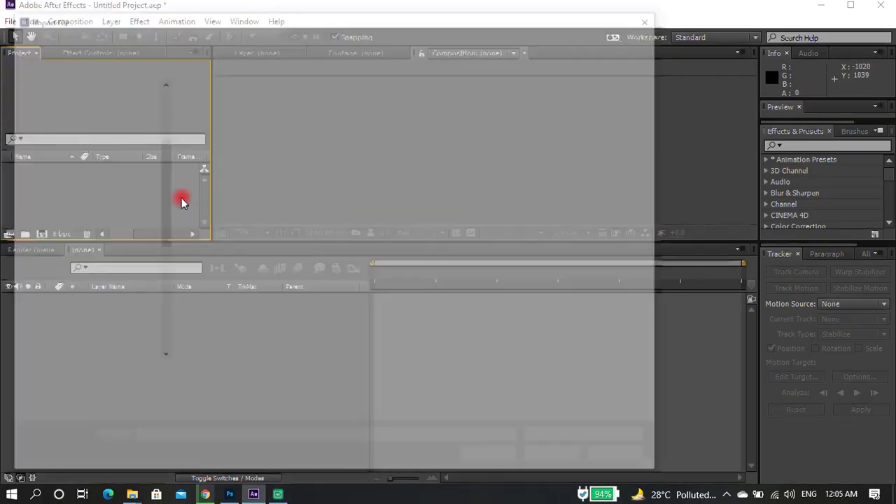
type("m")
left_click(171, 331)
left_click(468, 321)
mouse_move(67, 171)
left_mouse_down()
mouse_move(79, 250)
mouse_move(42, 234)
left_mouse_up()
double_click(136, 299)
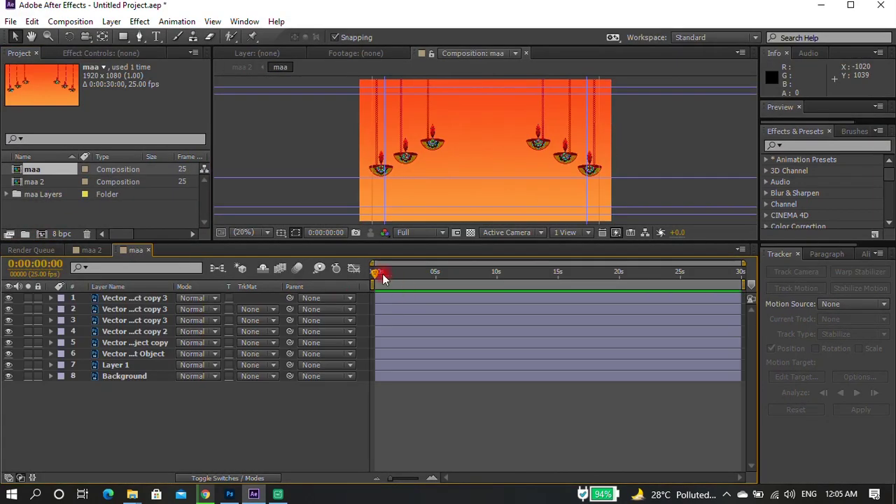
Keyframe all six lamps' Position at 0s, raised above the frame to Y -215
left_click(158, 354)
left_click(151, 300, "shift")
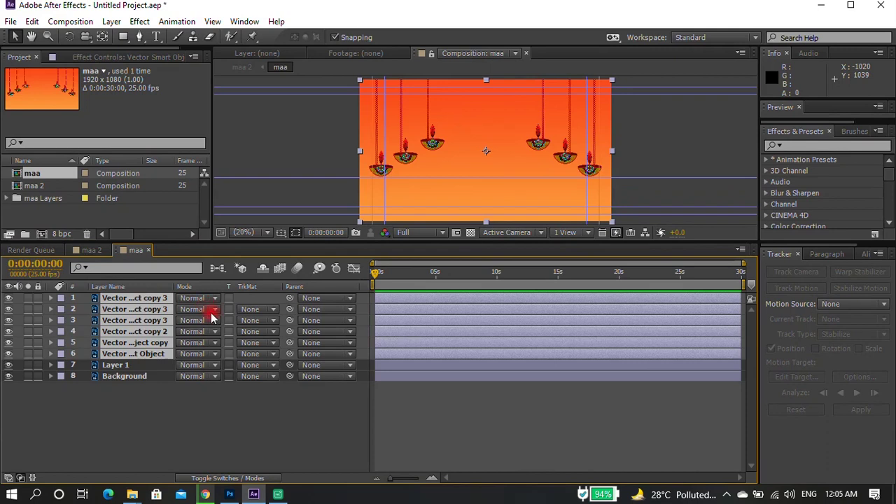
key("p")
left_click(85, 310)
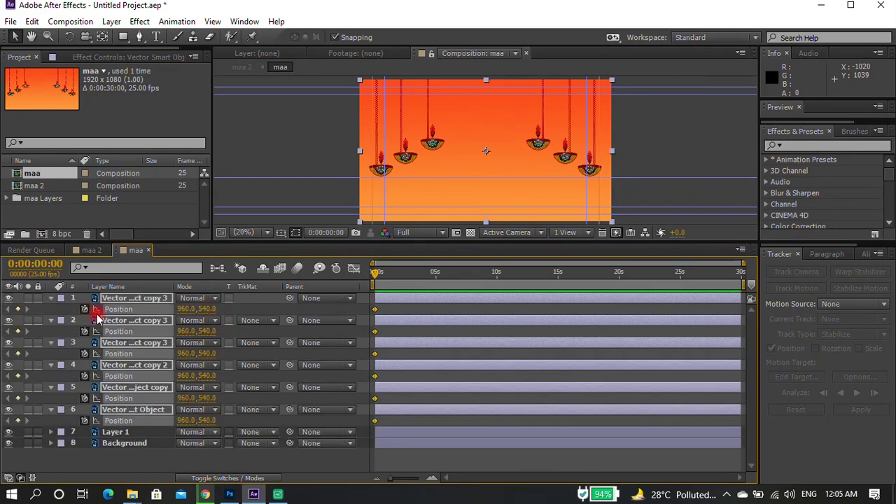
left_click_drag(213, 314, 107, 474)
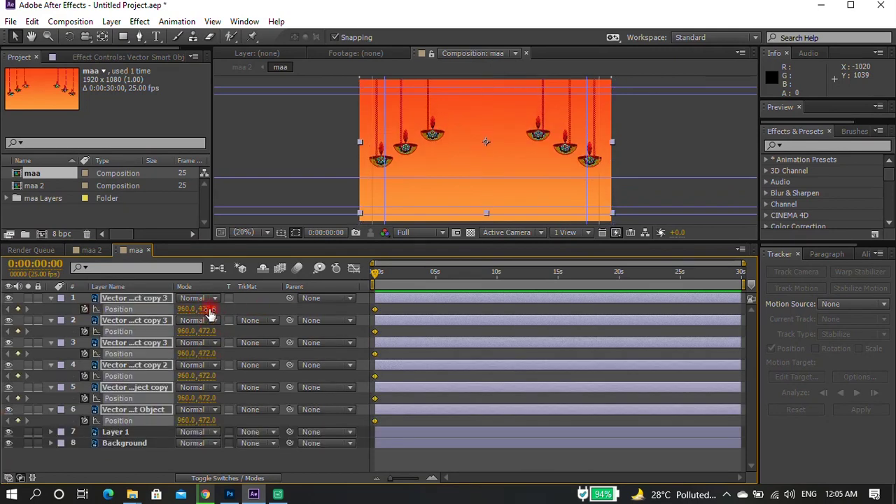
left_click_drag(210, 314, 2, 346)
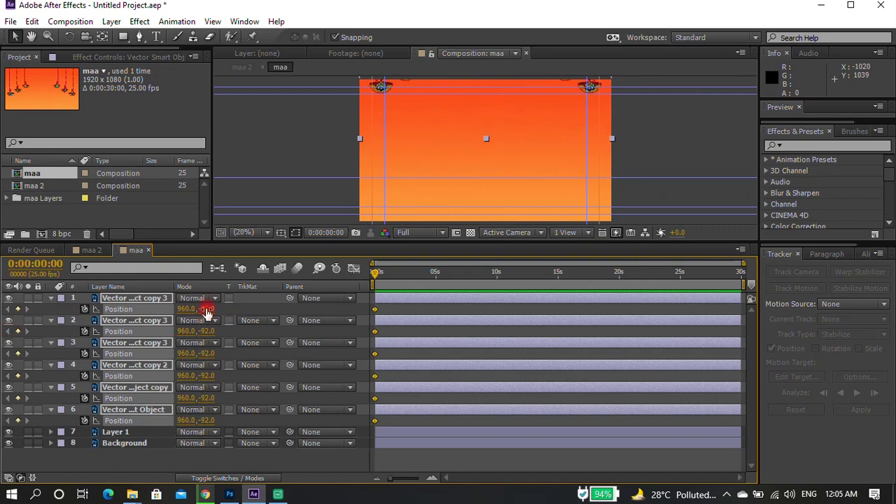
left_click_drag(207, 313, 124, 309)
At 2 seconds, bring the six lamps back down to position 960,517
key("equal")
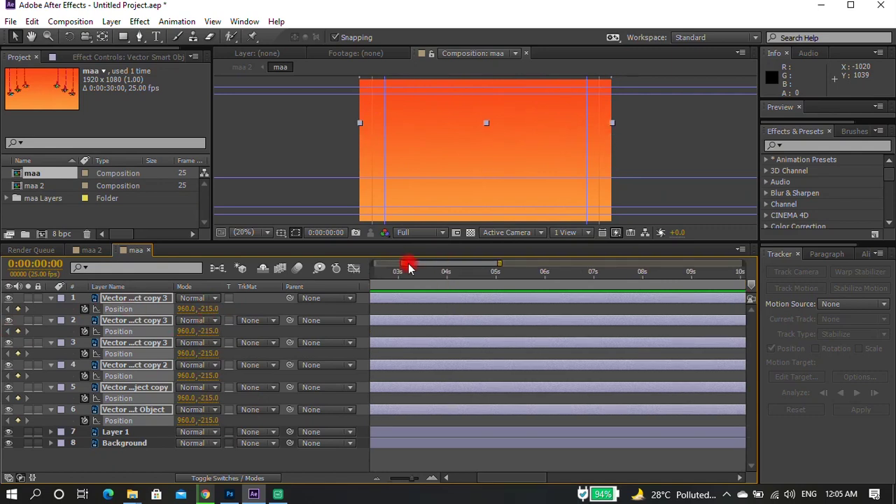
left_click(474, 272)
left_click(456, 234)
left_click(472, 277)
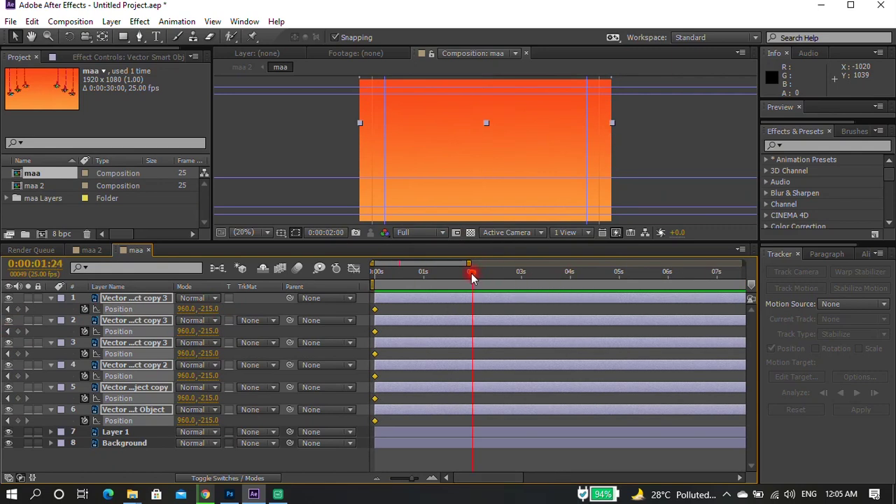
left_click_drag(207, 309, 699, 301)
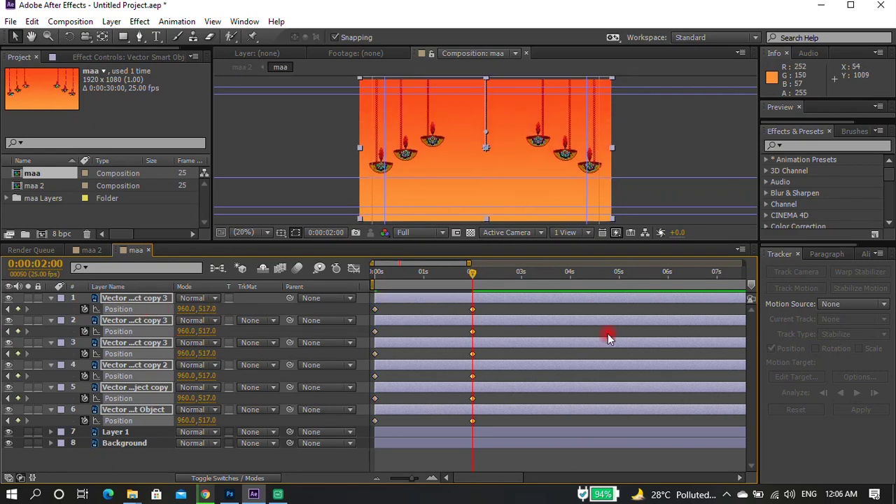
Paste the bounce expression onto the Position of lamp layers 1 and 2
left_click(84, 309, "alt")
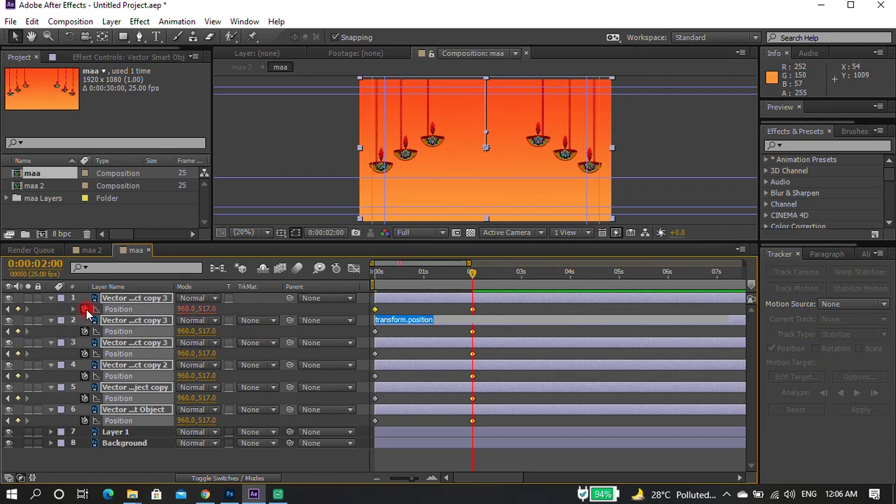
key("ctrl+v")
left_click(85, 342)
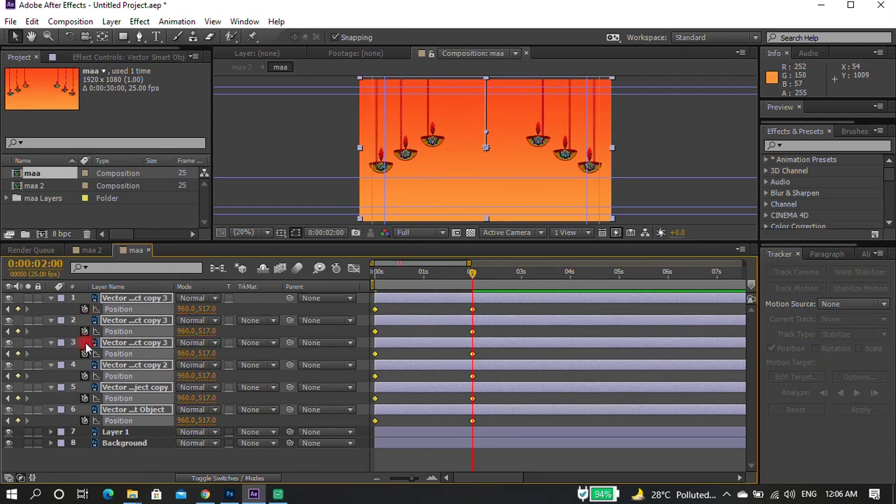
key("ctrl+z")
left_click(84, 341, "alt")
key("ctrl+v")
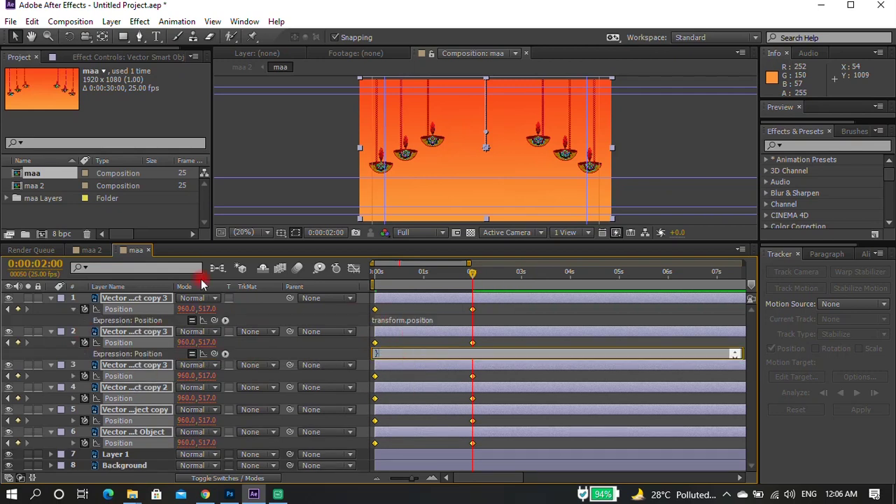
left_click(242, 252)
Add the same Position expression to the remaining lamp layers 3 through 6
key("grave")
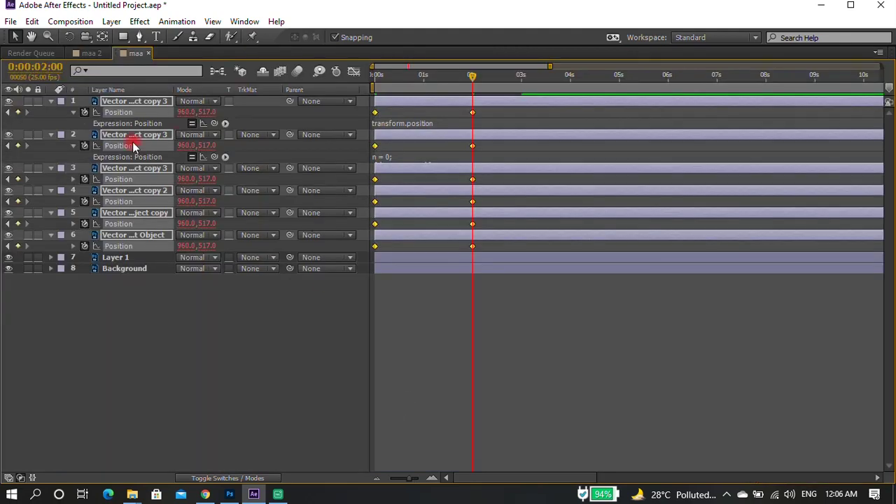
left_click(84, 179, "alt")
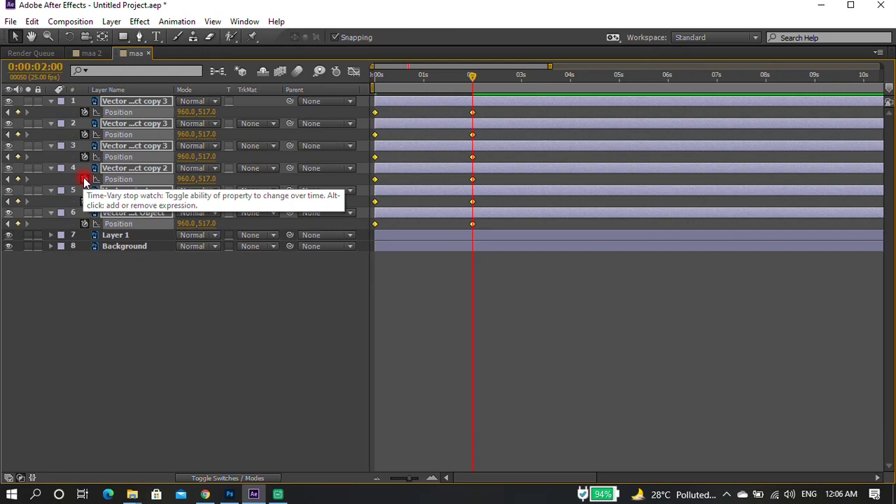
left_click(84, 180, "alt")
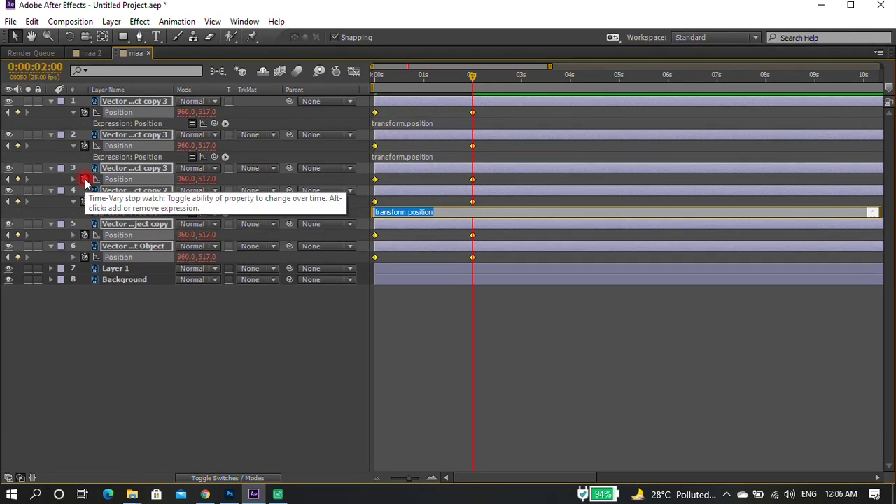
left_click(266, 314)
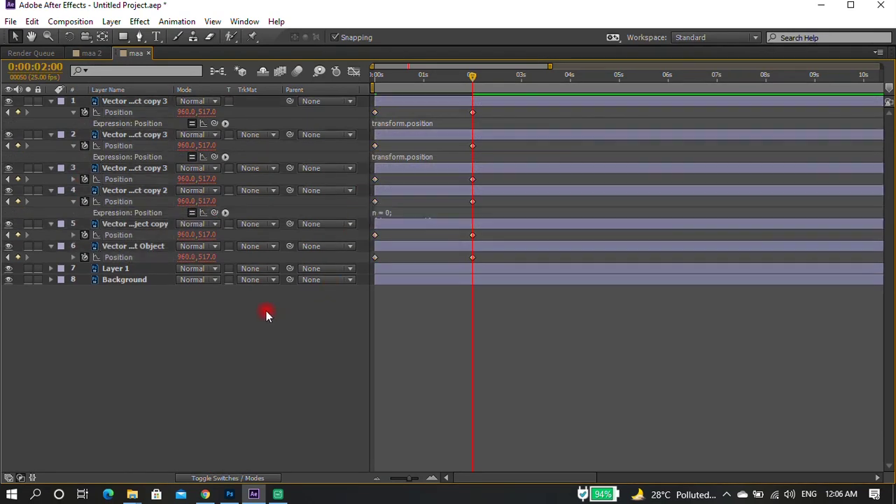
left_click(378, 173)
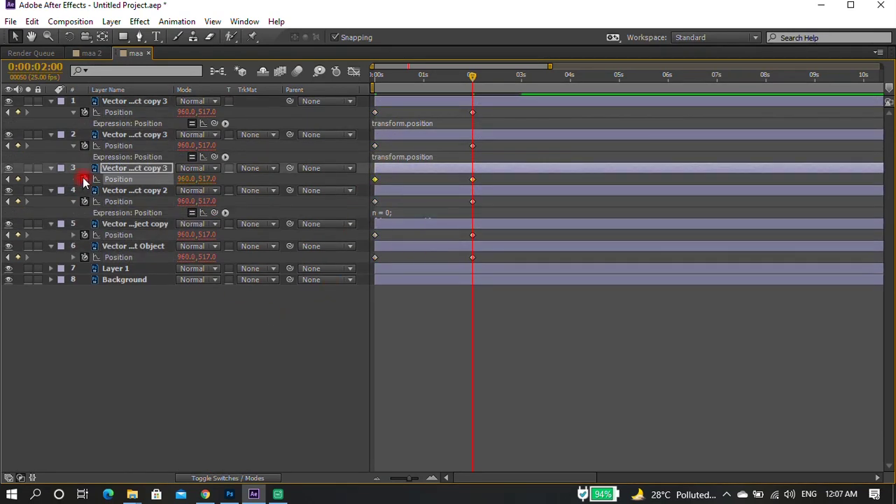
left_click(83, 179, "alt")
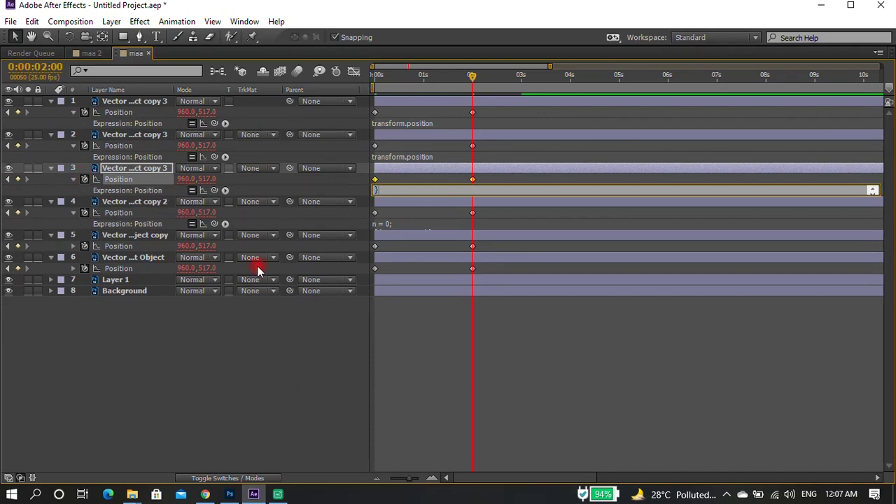
left_click(386, 243)
left_click(123, 235)
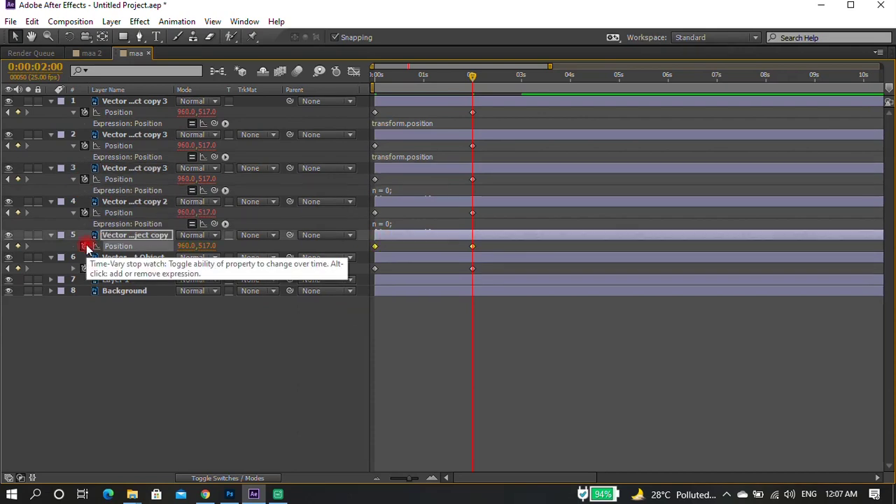
left_click(84, 246, "alt")
left_click(83, 280, "alt")
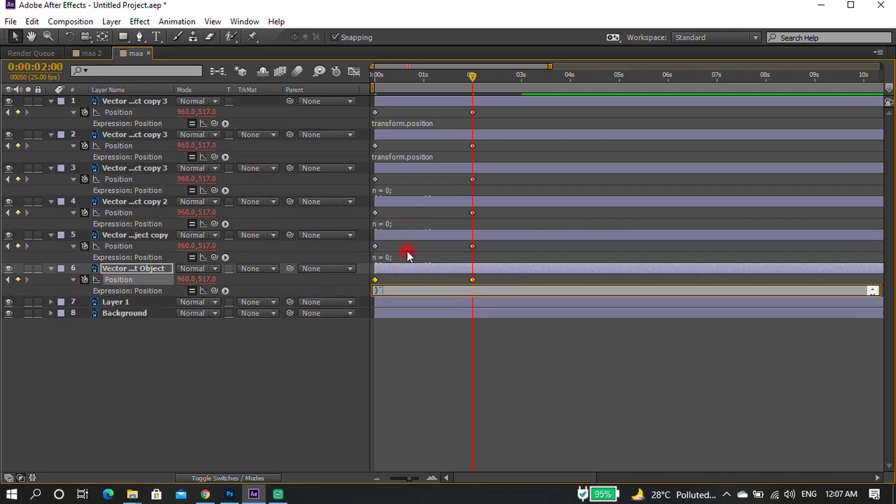
key("BackSpace")
key("BackSpace")
left_click(470, 317)
Preview the lamp drop from the start, then collapse the layer property rows
key("grave")
key("Home")
key("space")
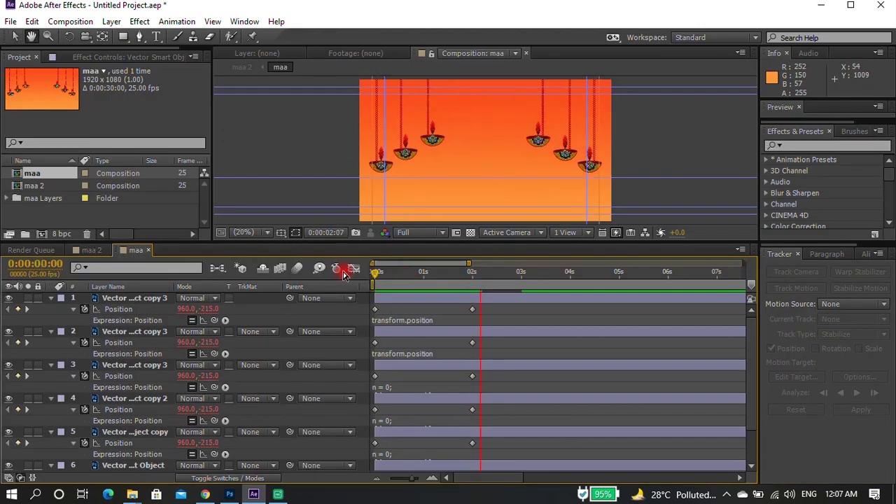
key("space")
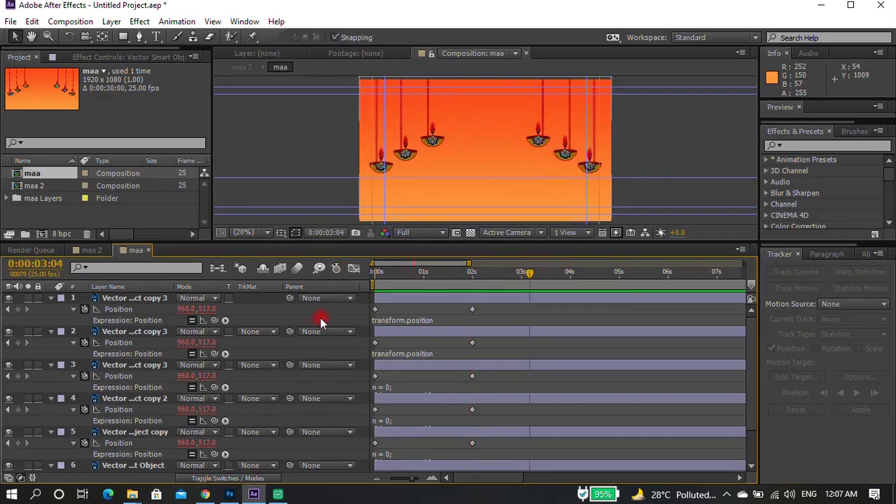
key("u")
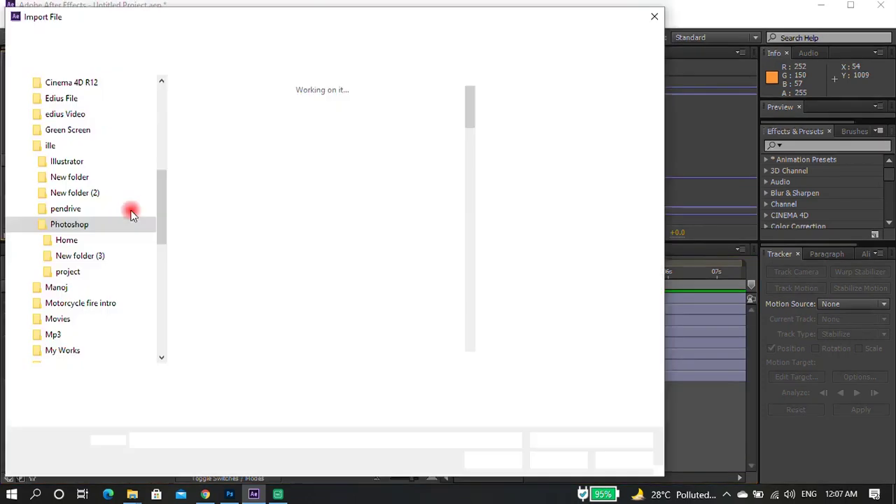
Add rangoli.png to Comp 1, auto-trace it into outlines, and apply Saber to the traced layer
scroll(54, 196, "down", 2)
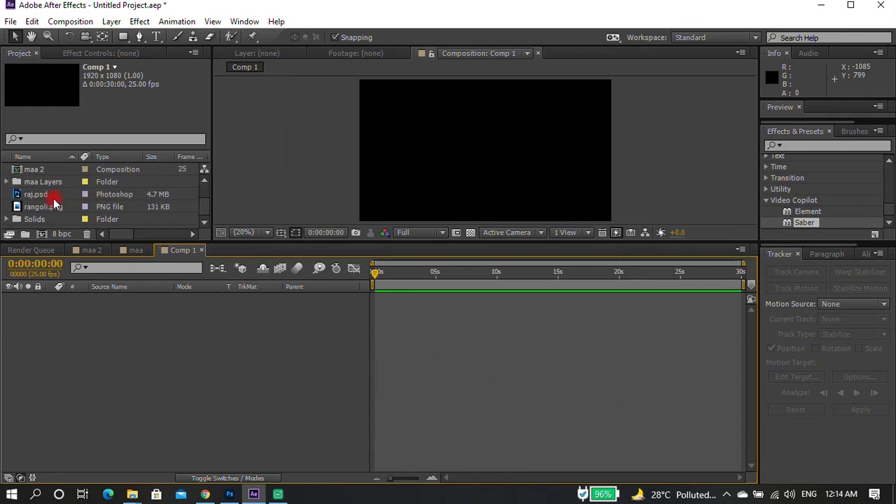
left_click_drag(35, 205, 89, 335)
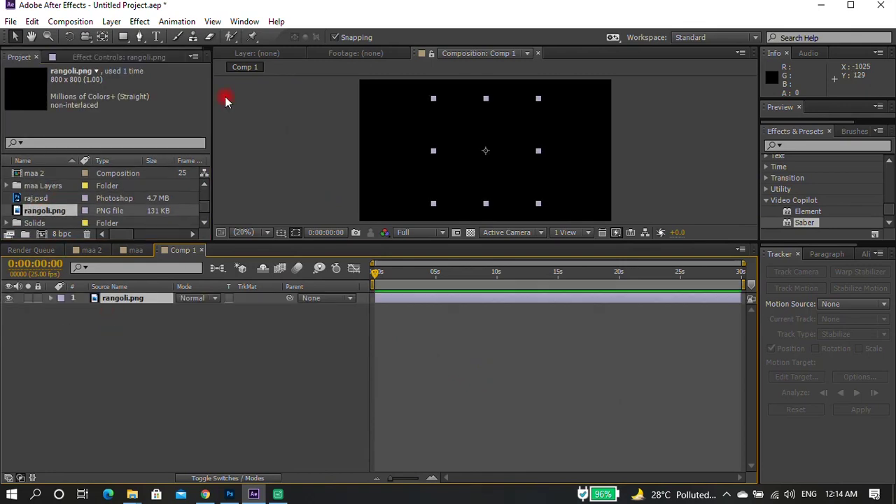
left_click(112, 21)
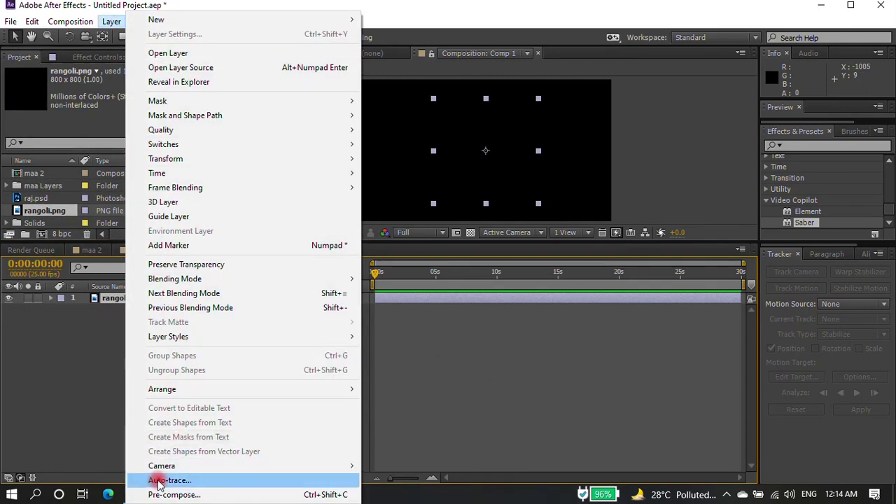
left_click(160, 476)
left_click(476, 350)
left_click(142, 309)
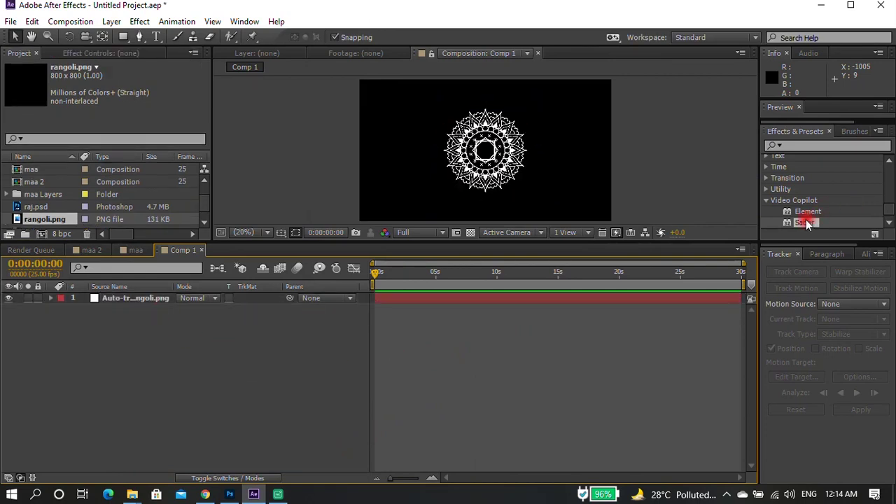
left_click_drag(806, 223, 483, 175)
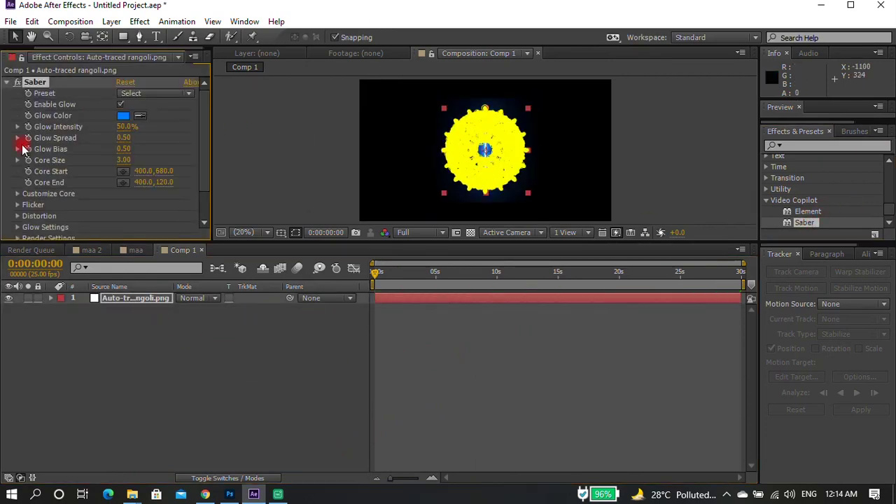
Set Saber's Core Type to Layer Masks and lower Glow Intensity to 17%
left_click(18, 194)
left_click(139, 100)
left_click(151, 128)
scroll(140, 119, "up", 5)
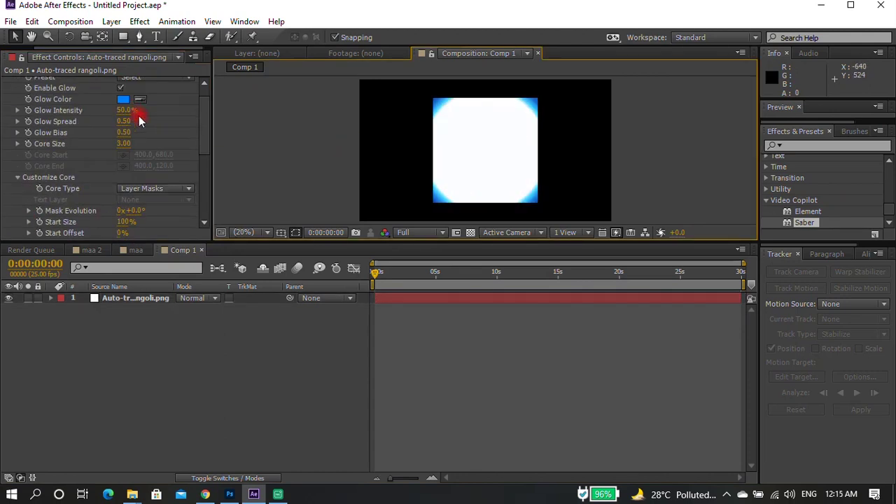
left_click(120, 110)
mouse_move(100, 111)
left_mouse_down()
mouse_move(126, 126)
mouse_move(119, 145)
mouse_move(116, 131)
left_mouse_up()
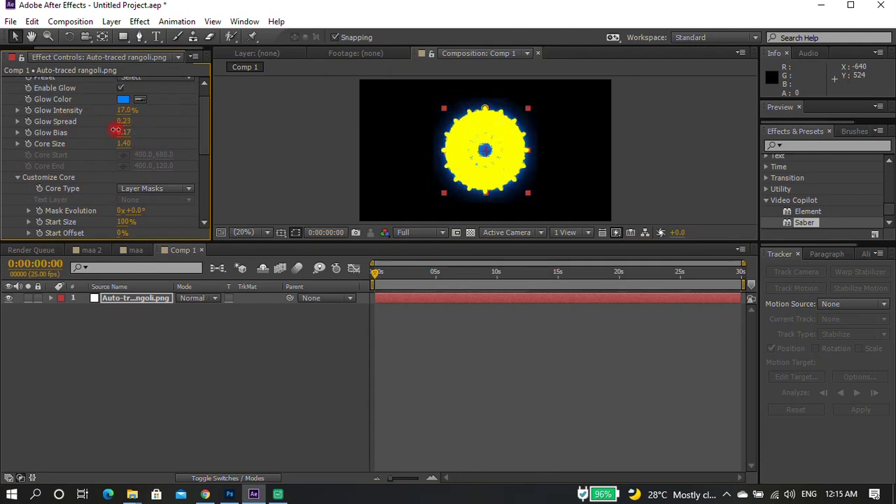
left_click(366, 168)
Set Glow Spread to 0.08 and Glow Bias to 0.11, checking the blue neon glow
scroll(475, 135, "up", 3)
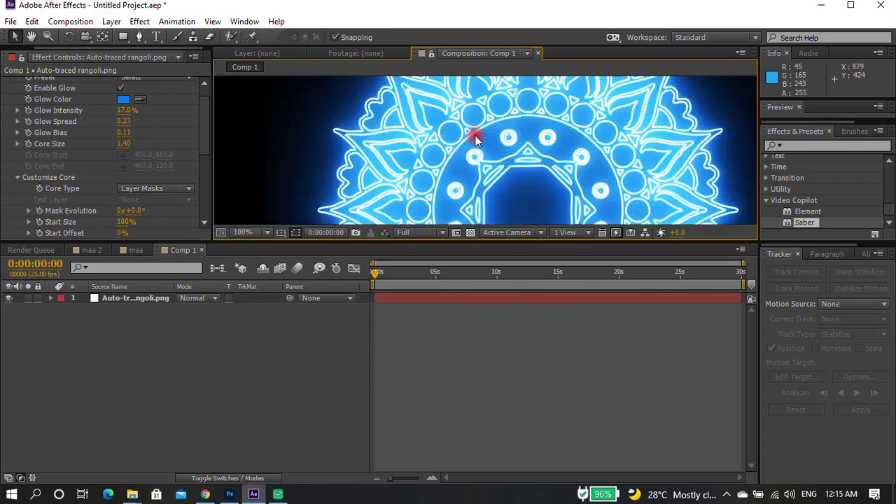
left_click_drag(119, 124, 156, 125)
left_click(276, 148)
left_click(308, 140)
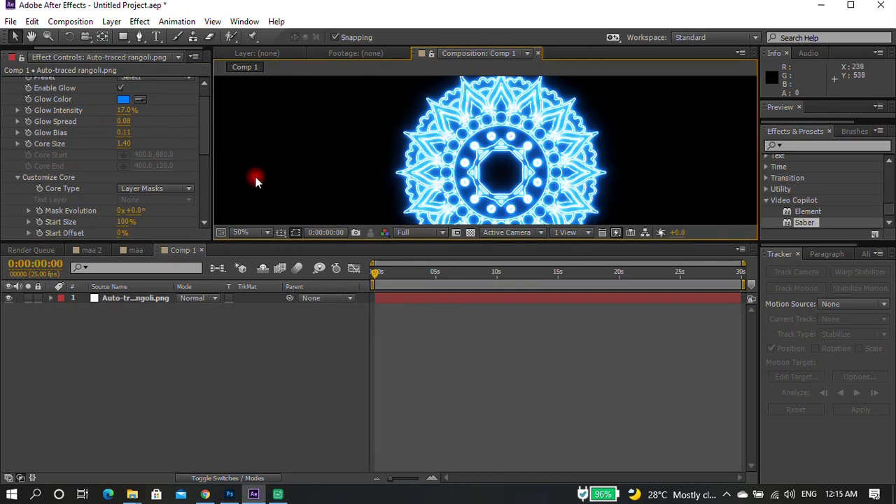
scroll(424, 160, "down", 2)
scroll(426, 166, "up", 1)
scroll(425, 162, "down", 1)
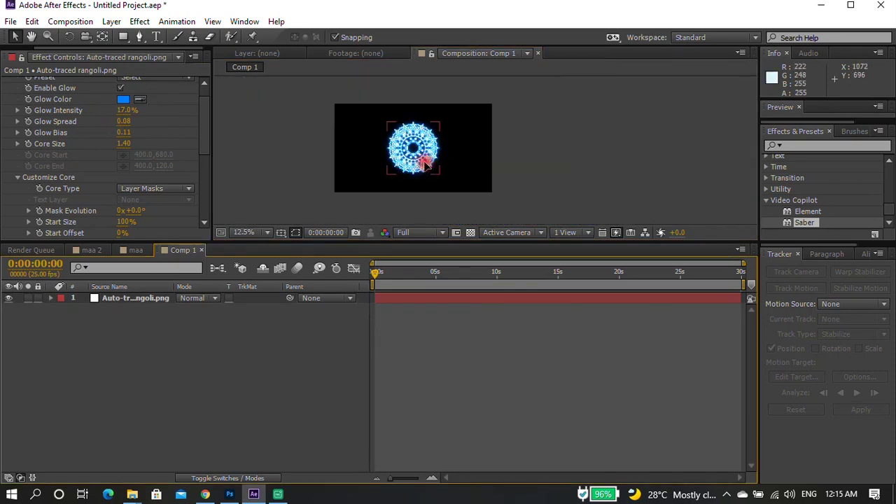
left_click(452, 161)
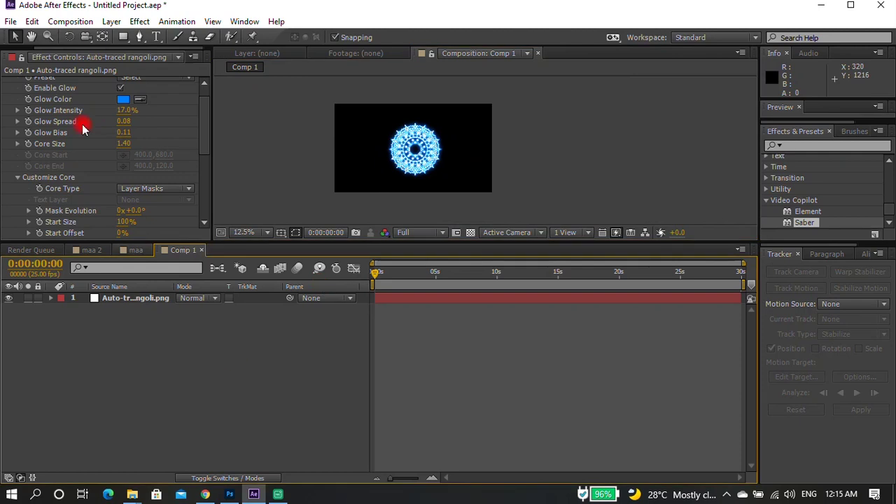
scroll(205, 102, "up", 1)
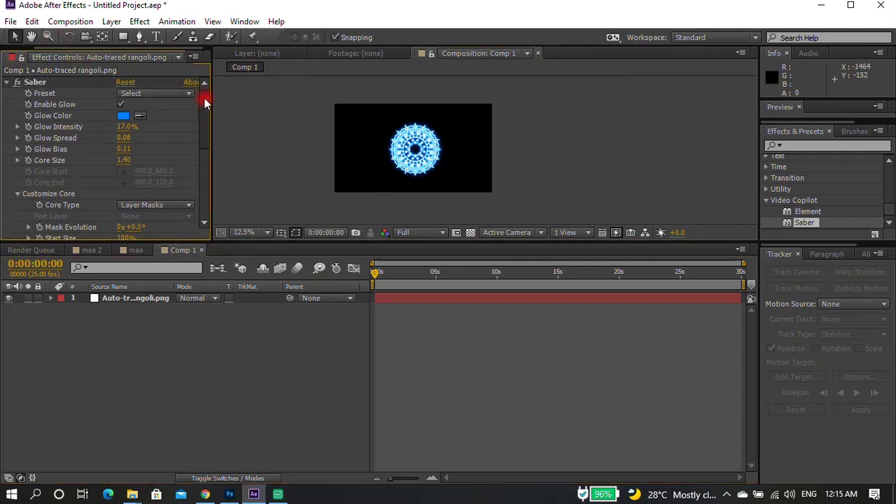
left_click(46, 60)
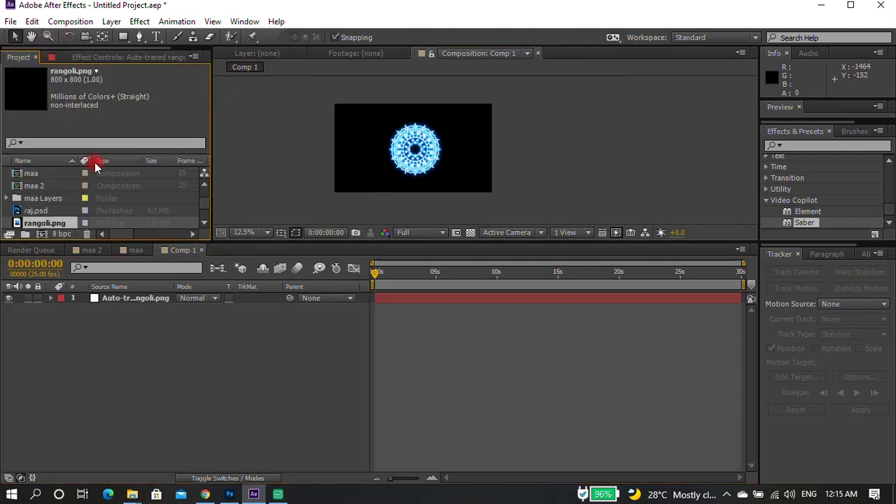
Add durga maa.png to Comp 1, auto-trace it, and delete the original image layer
left_click_drag(28, 172, 60, 351)
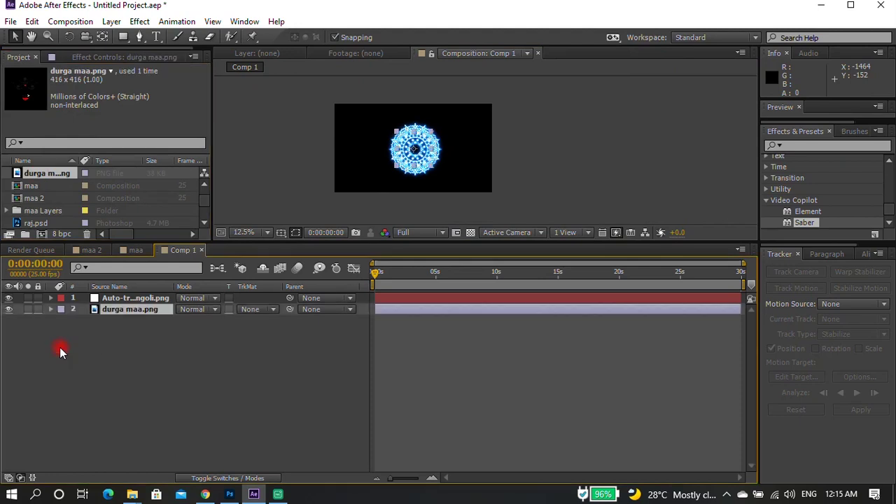
left_click(111, 21)
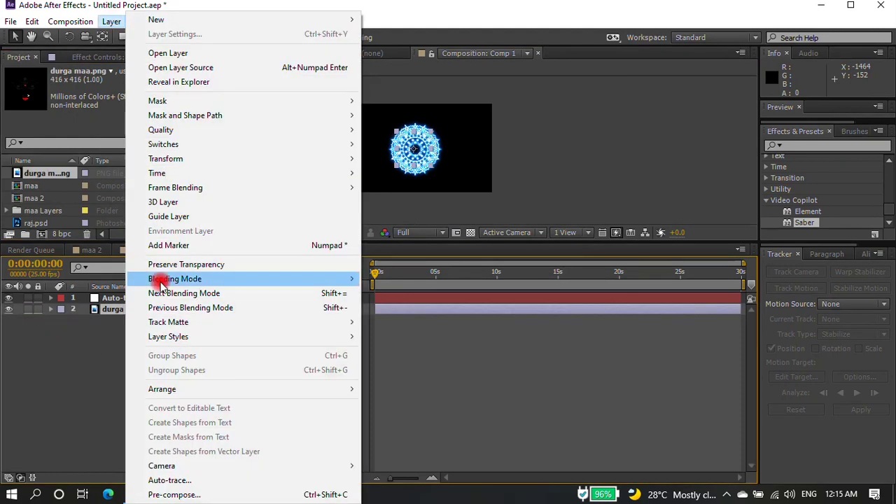
left_click(161, 480)
left_click(482, 350)
left_click(135, 320)
key("Delete")
left_click(139, 302)
left_click(406, 324)
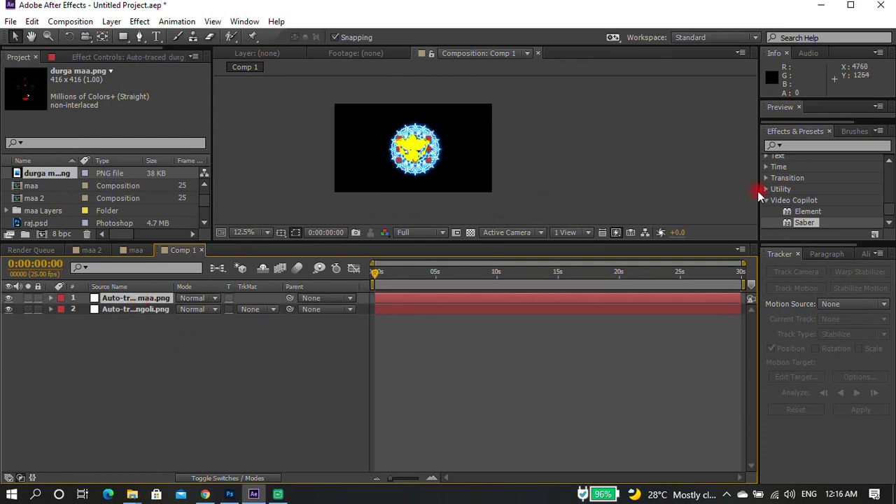
Hide the rangoli layer, scale up the traced Durga face, and apply Saber to it
left_click(9, 308)
left_click(413, 148)
key("period")
left_click_drag(372, 175, 418, 213)
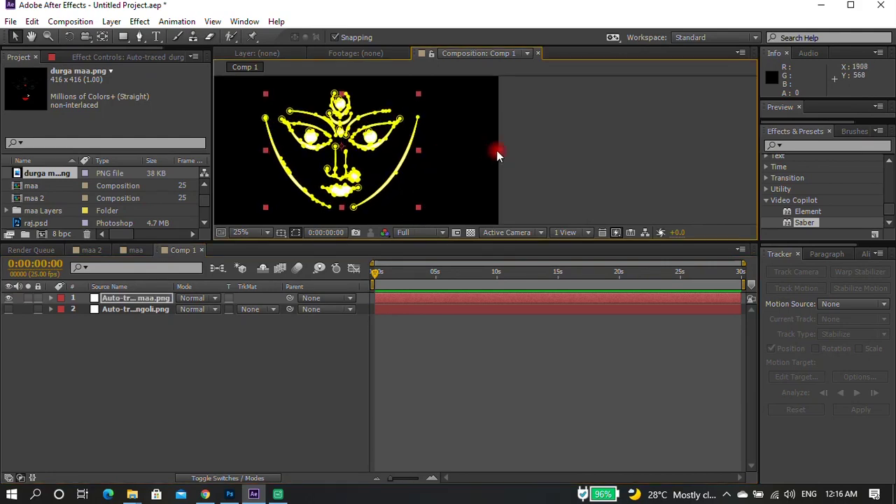
scroll(497, 154, "down", 1)
left_click_drag(803, 223, 419, 147)
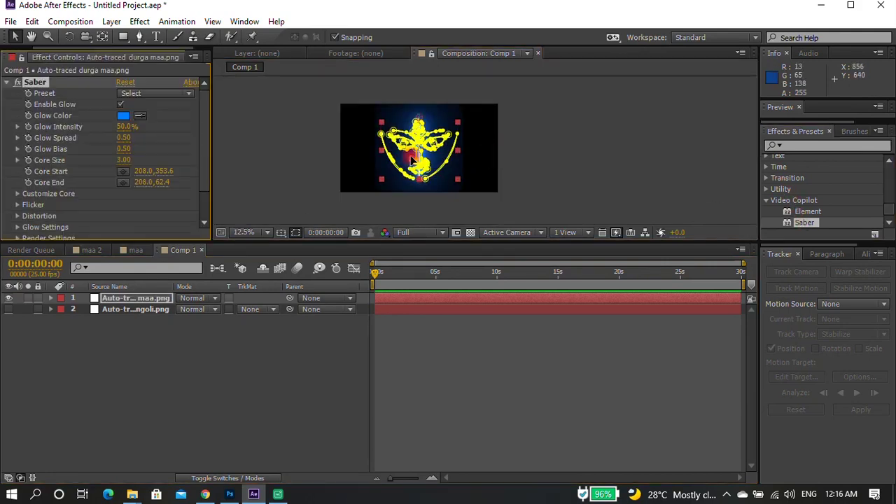
Set the Saber core type to Layer Masks and Glow Intensity to 0
left_click(18, 194)
left_click(156, 93)
left_click(177, 151)
left_click_drag(127, 127, 131, 135)
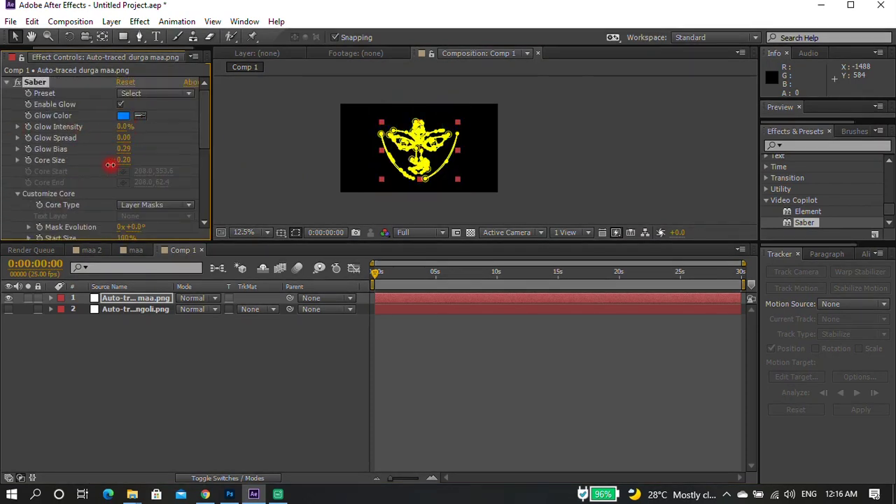
left_click(273, 149)
scroll(396, 140, "up", 3)
scroll(350, 195, "down", 2)
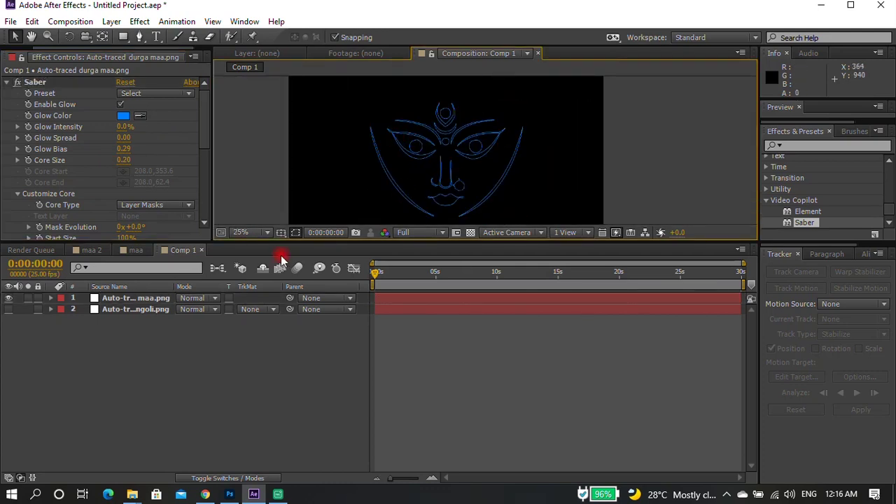
left_click_drag(275, 242, 282, 400)
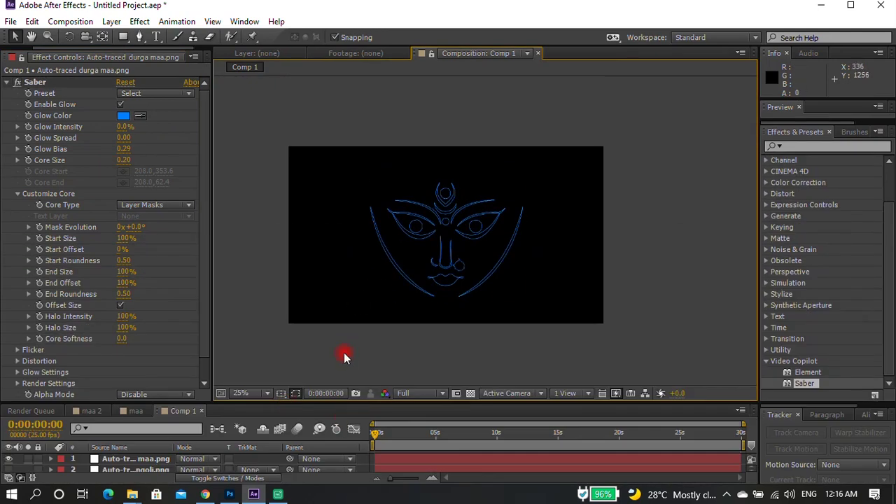
left_click(378, 438)
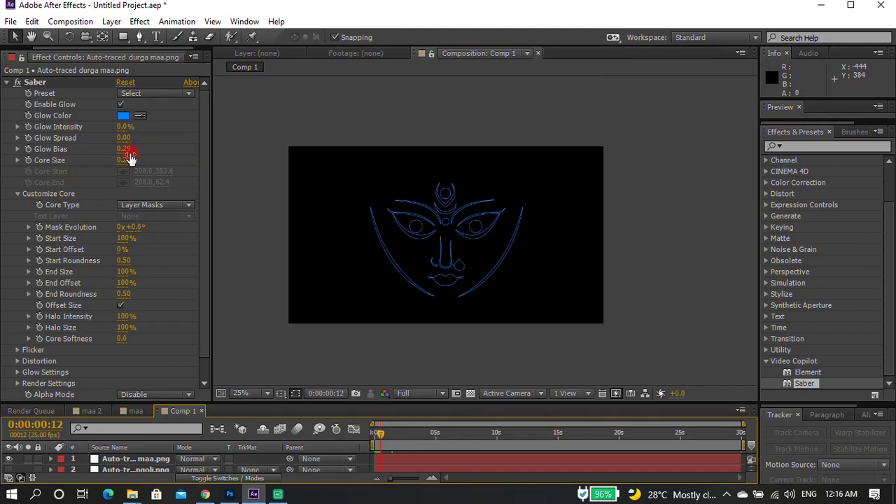
Tune Saber Glow Spread to 0.32 and Glow Bias to 0.49 for a thin outline
left_click_drag(124, 149, 140, 137)
left_click(343, 231)
left_click(280, 171)
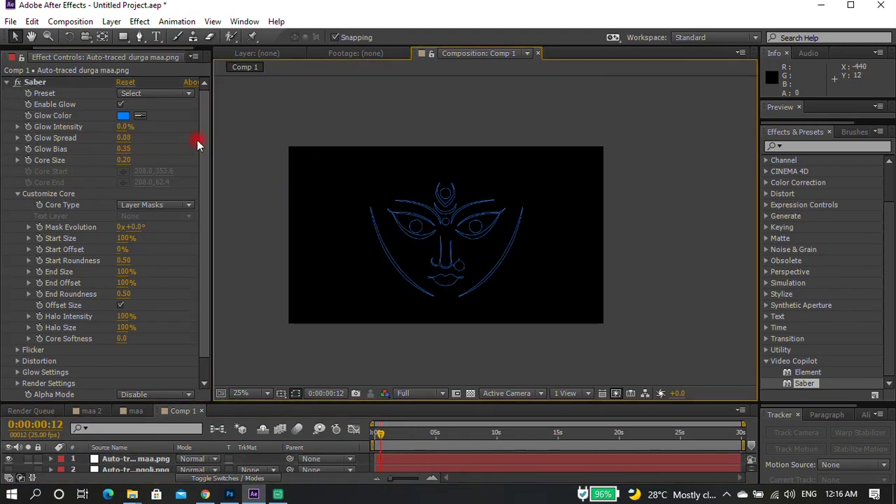
left_click(310, 179)
left_click_drag(124, 138, 137, 138)
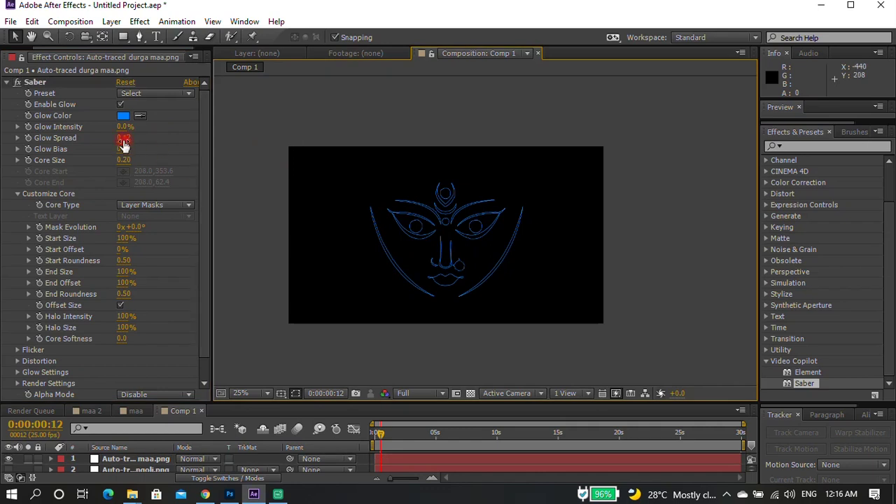
left_click(287, 191)
key("v")
left_click_drag(124, 149, 136, 151)
left_click(338, 245)
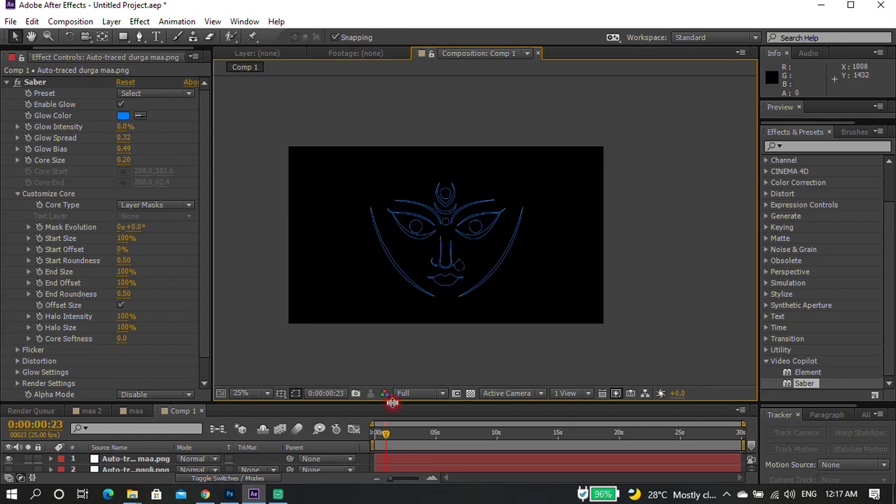
Lower the preview resolution to Third, rewind the timeline and select the traced Durga layer
left_click_drag(393, 403, 392, 335)
left_click(420, 326)
left_click(429, 388)
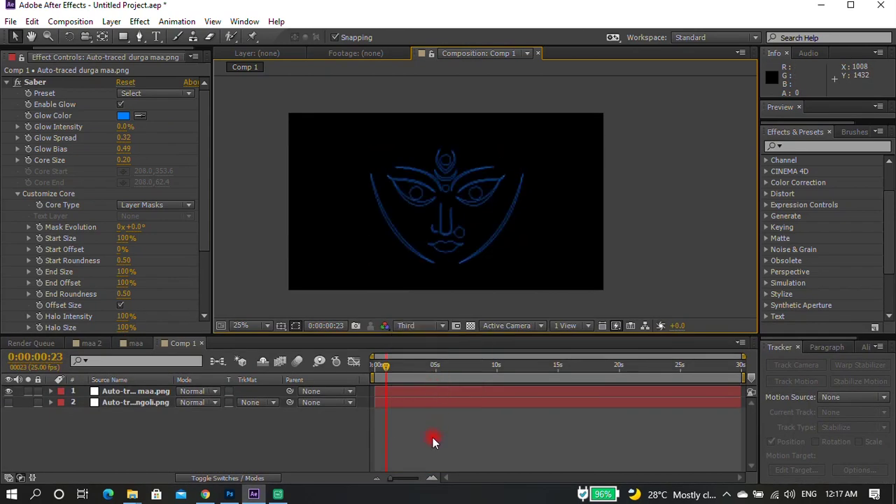
left_click_drag(387, 366, 363, 373)
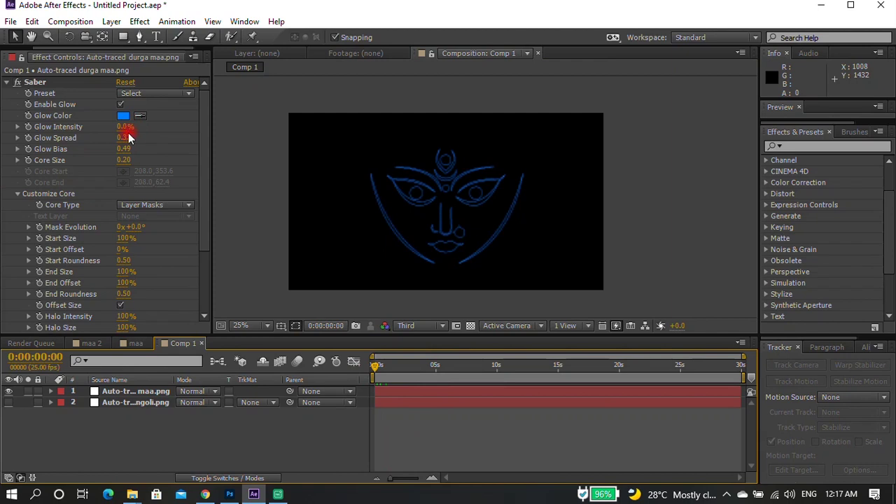
left_click(155, 279)
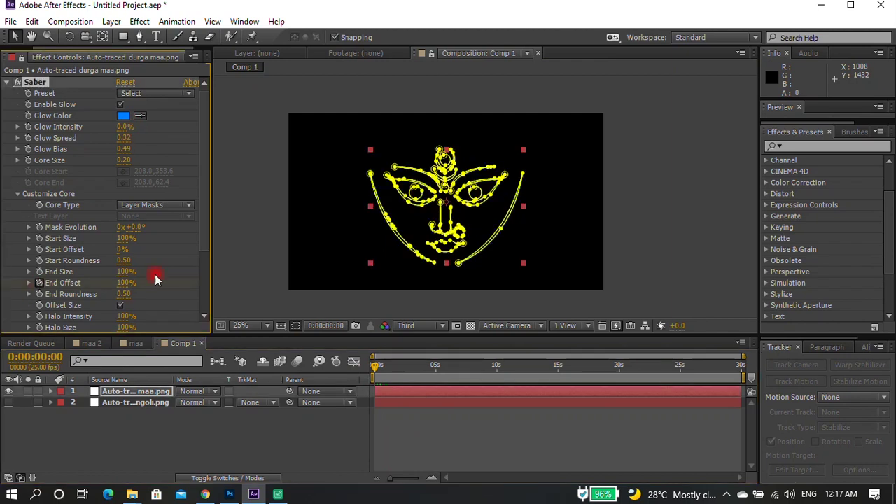
left_click_drag(395, 351, 379, 360)
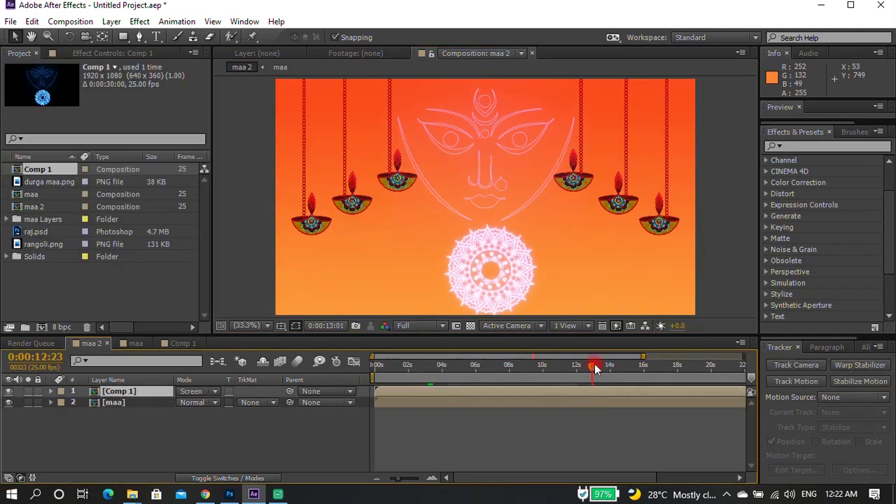
Keyframe the Comp 1 layer's Scale at 77% around 16 seconds in maa 2
left_click(651, 367)
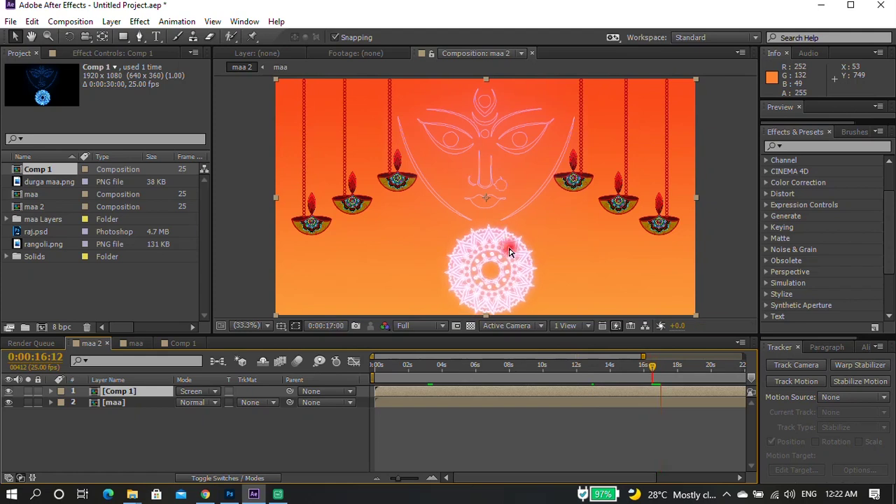
key("s")
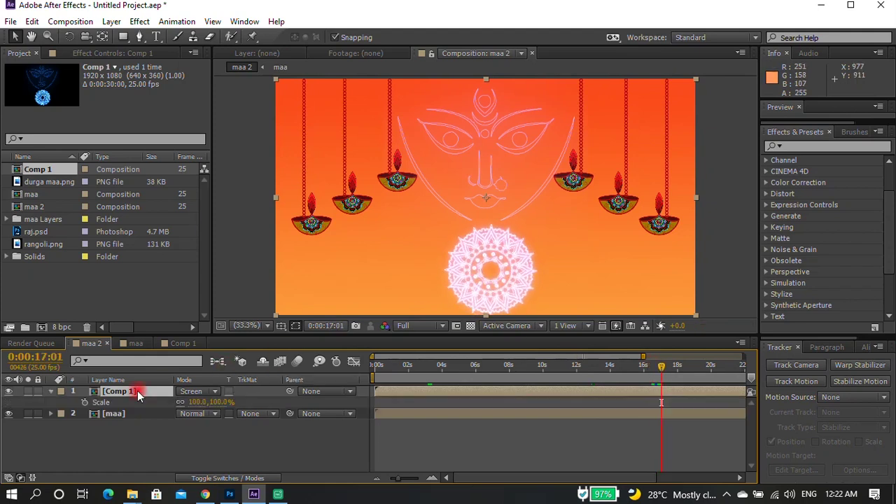
left_click_drag(211, 404, 509, 220)
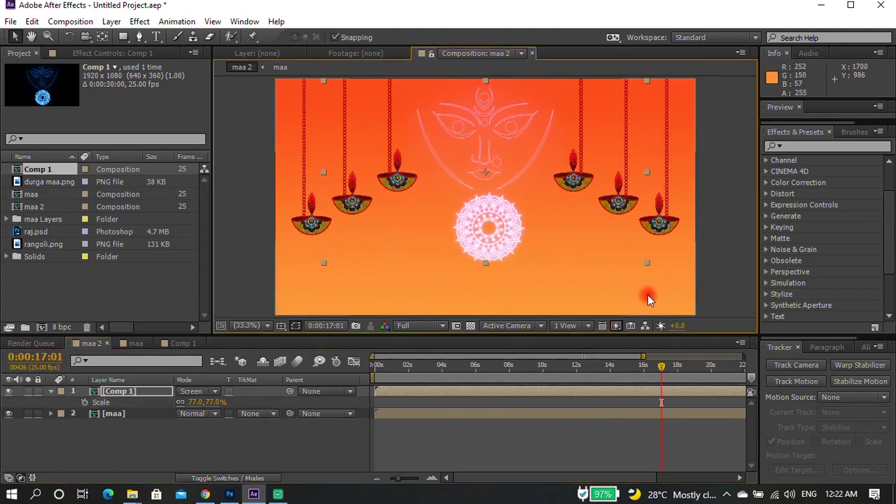
left_click(183, 343)
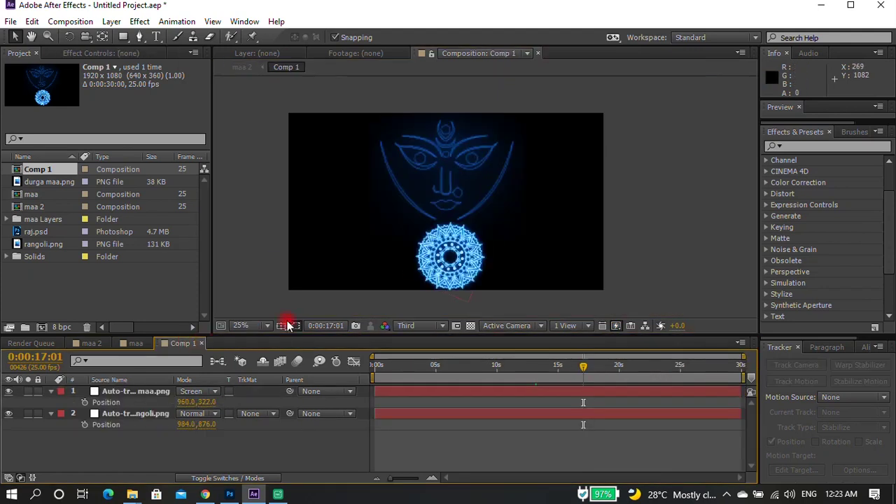
Cut the rangoli layer from Comp 1 and paste it into a new Comp 2
left_click(426, 266)
left_click(135, 414)
key("Delete")
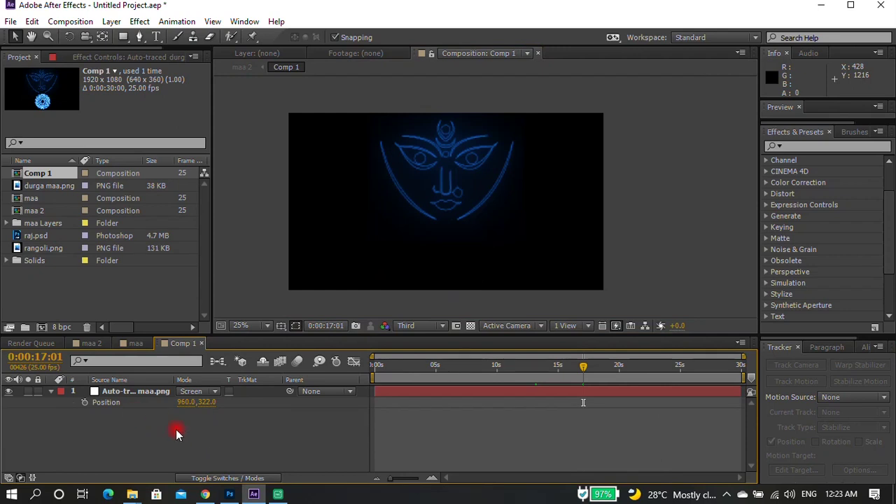
left_click(41, 326)
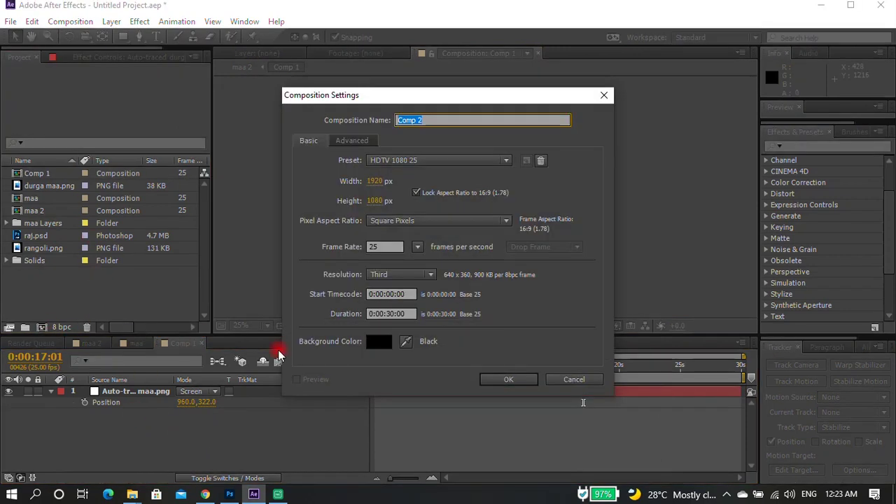
left_click(505, 378)
key("ctrl+v")
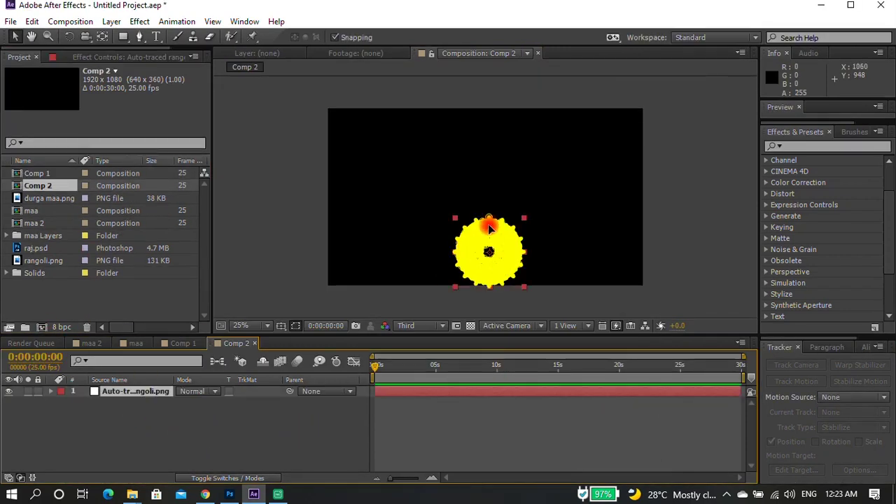
key("ctrl+z")
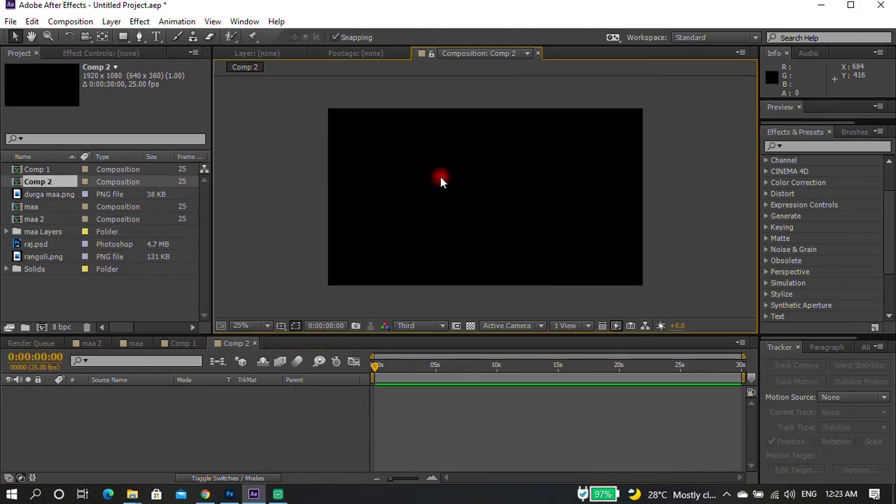
key("ctrl+v")
Keyframe the rangoli's Position and centre it in the frame at 984,583
key("p")
left_click_drag(201, 401, 207, 410)
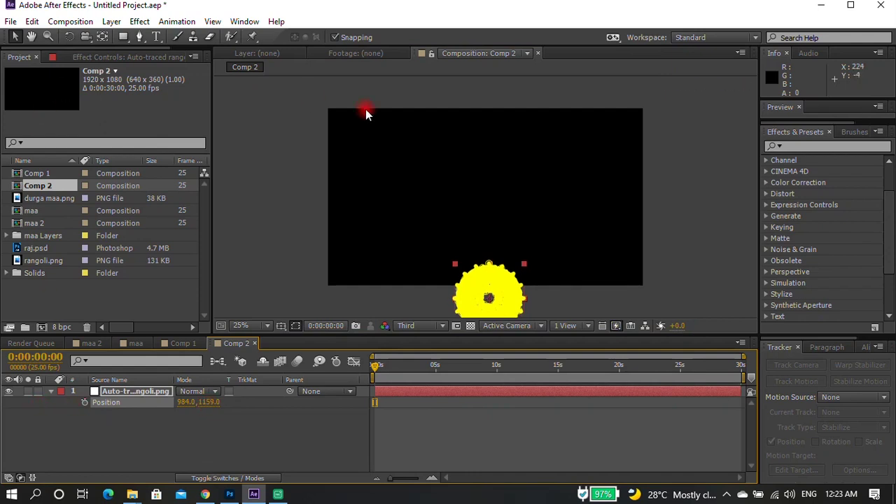
left_click(374, 171)
mouse_move(484, 311)
left_mouse_down()
mouse_move(459, 198)
mouse_move(461, 283)
left_mouse_up()
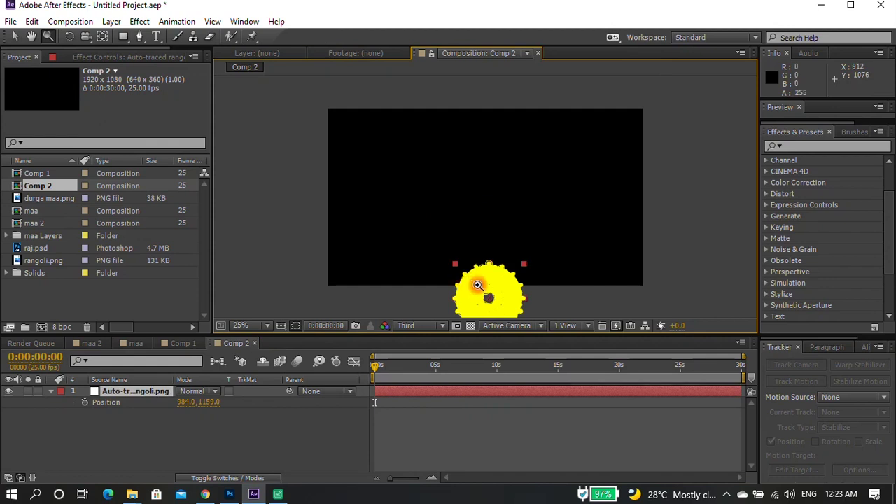
key("v")
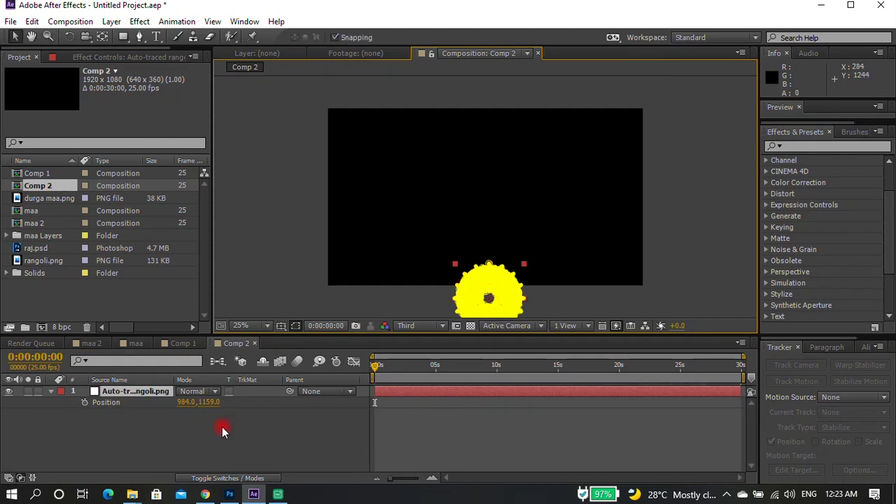
left_click_drag(224, 415, 3, 407)
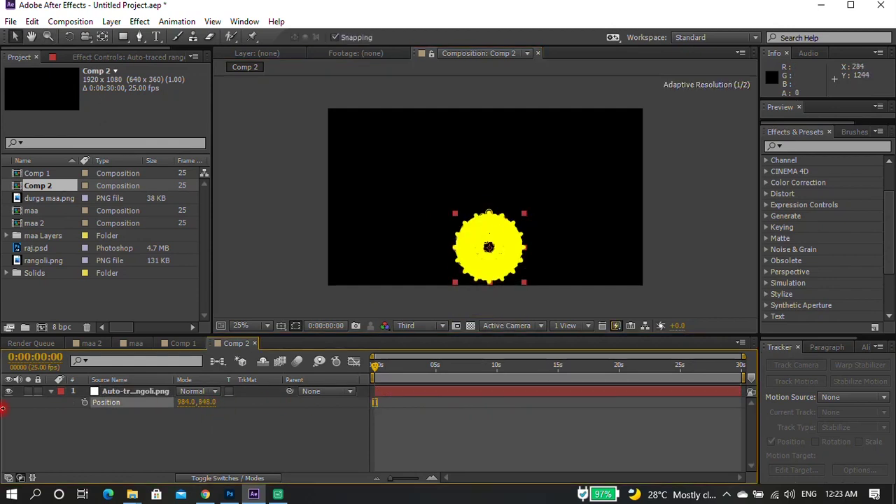
left_click_drag(207, 402, 3, 402)
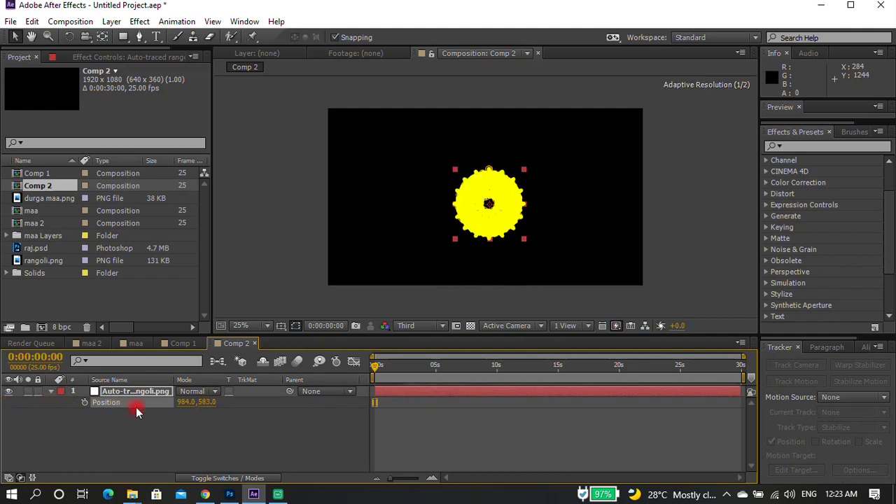
left_click(85, 342)
left_click(79, 296)
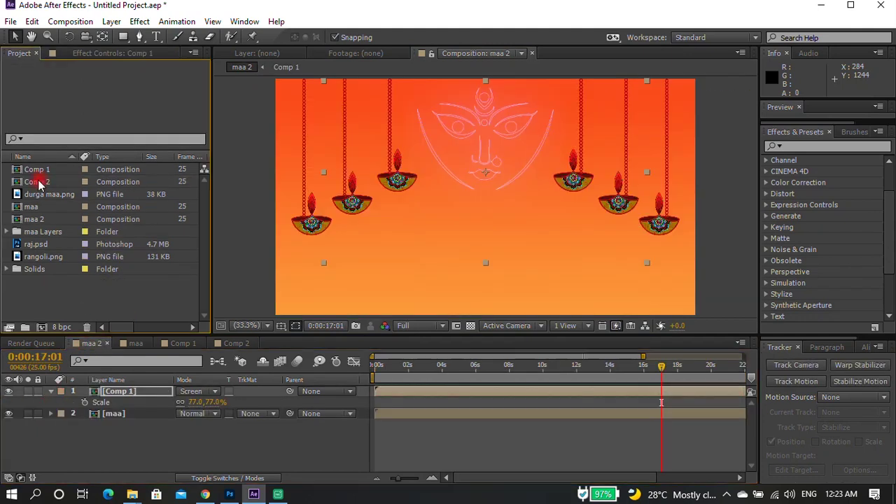
Add Comp 2 to maa 2 in Screen mode, placed top-left and scaled to 234%
left_click_drag(42, 182, 119, 413)
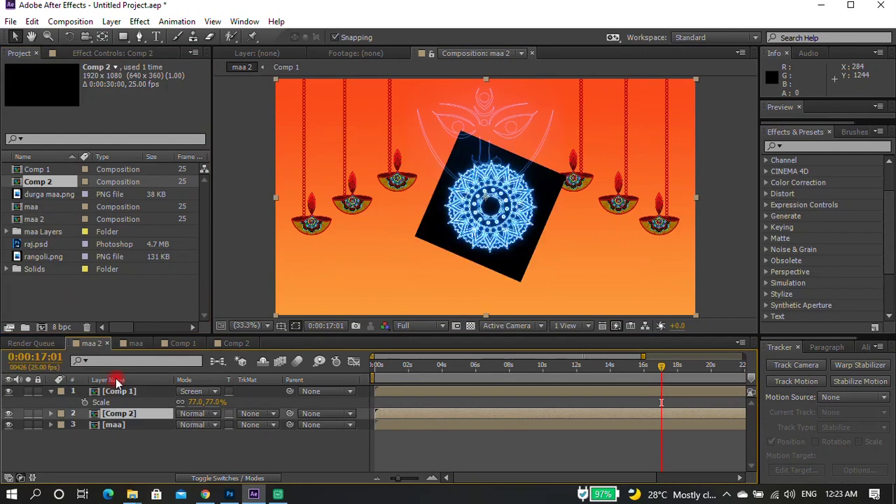
left_click(210, 414)
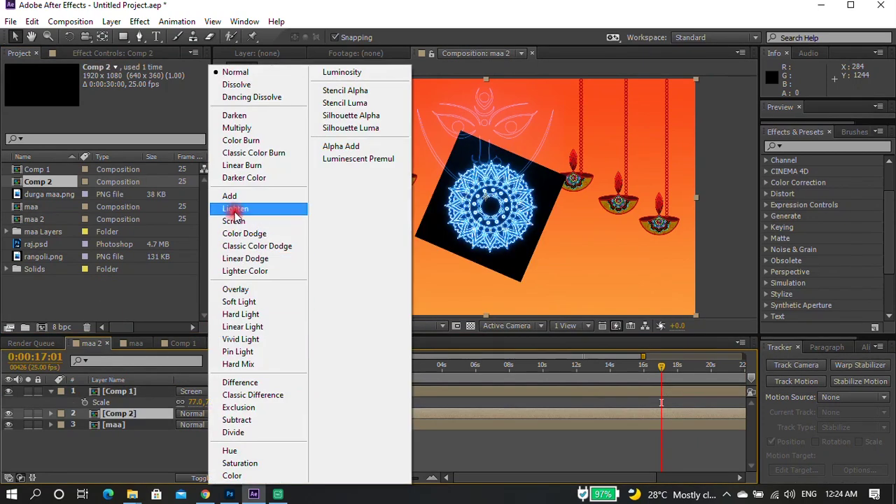
left_click(233, 221)
left_click_drag(503, 217, 323, 125)
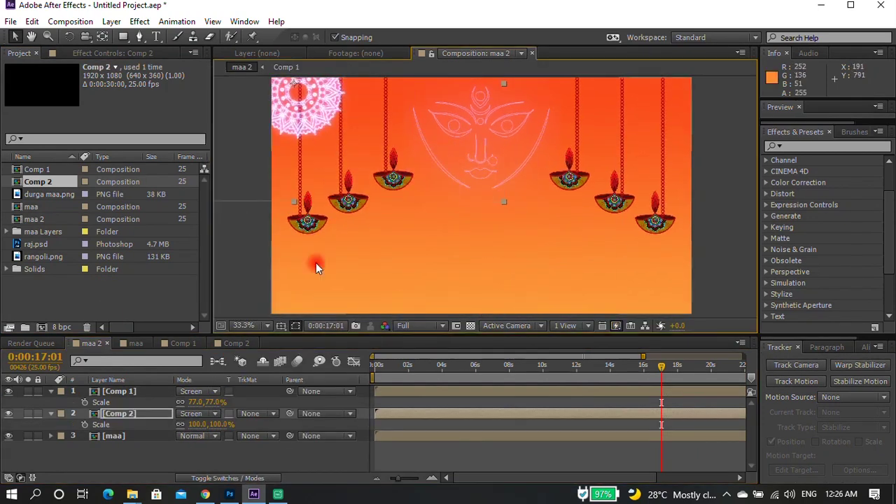
left_click_drag(212, 424, 250, 424)
scroll(409, 146, "down", 2)
left_click_drag(423, 168, 408, 161)
left_click_drag(215, 424, 244, 420)
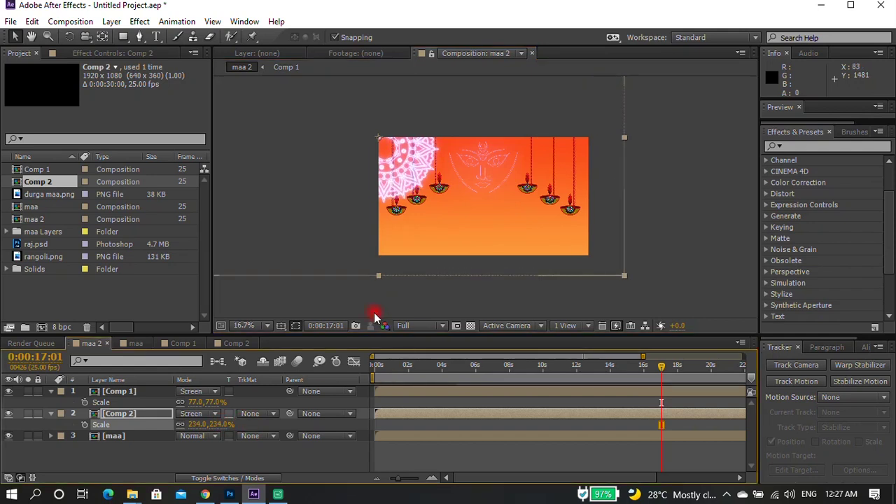
left_click(187, 455)
Duplicate the rangoli into the top-right corner and fade both copies to 24% opacity
left_click(134, 413)
key("ctrl+d")
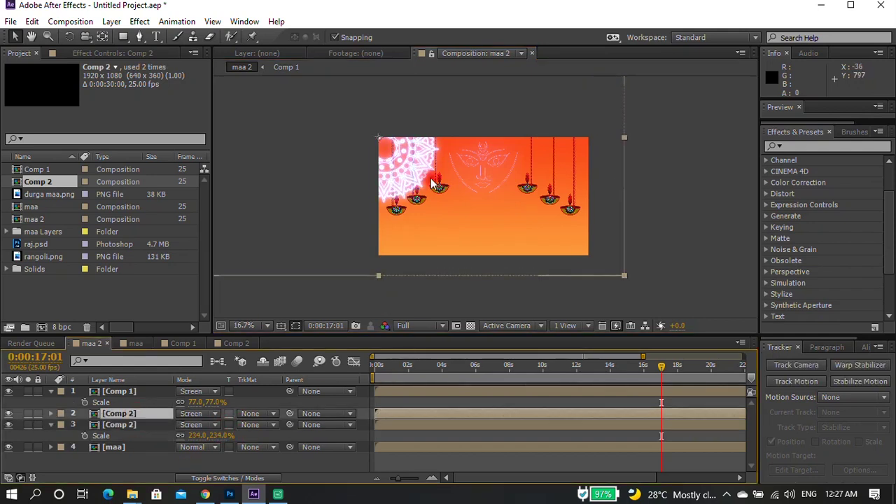
left_click_drag(406, 161, 597, 157)
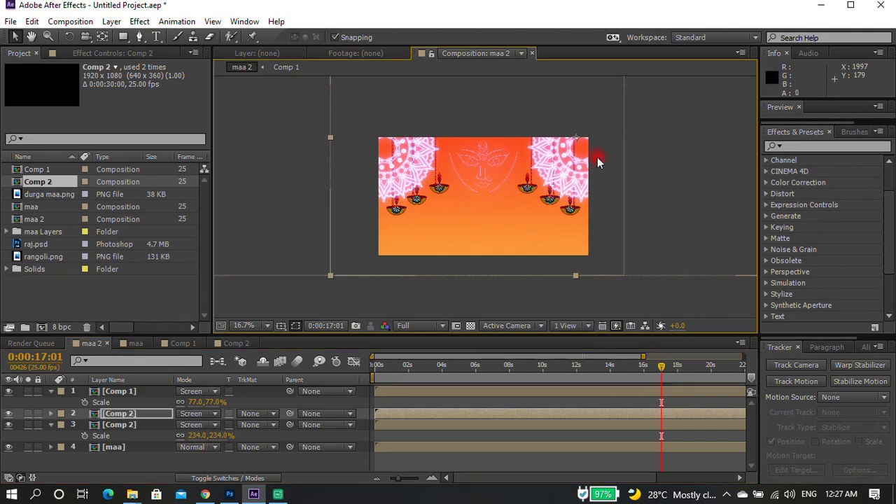
left_click(140, 425, "shift")
key("t")
left_click_drag(187, 426, 140, 424)
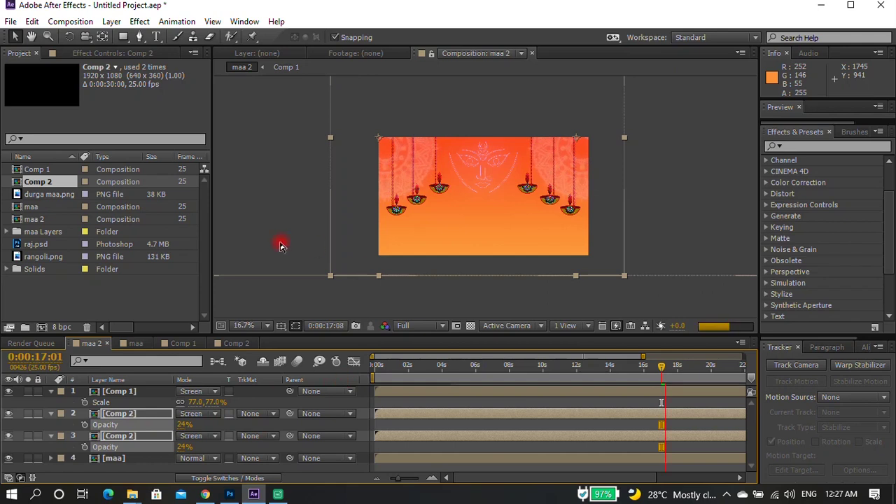
left_click_drag(426, 371, 352, 373)
left_click(235, 344)
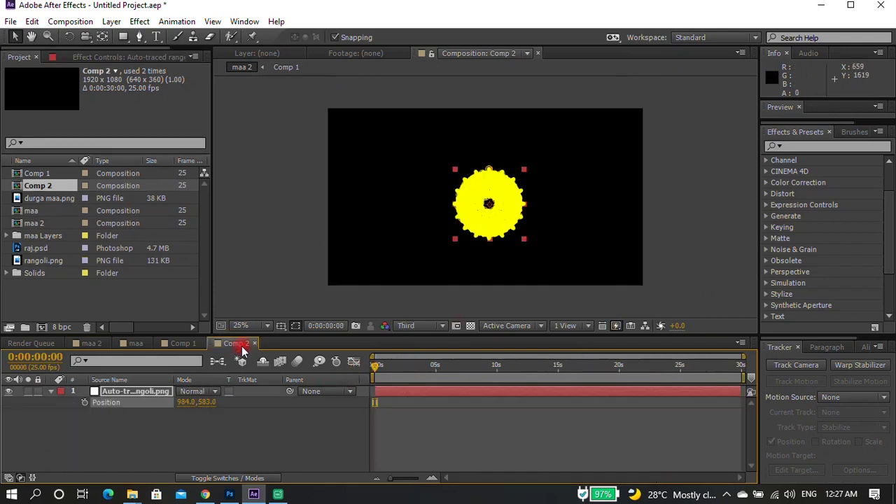
Delete the rangoli's extra Saber End Offset keyframes
left_click(386, 392)
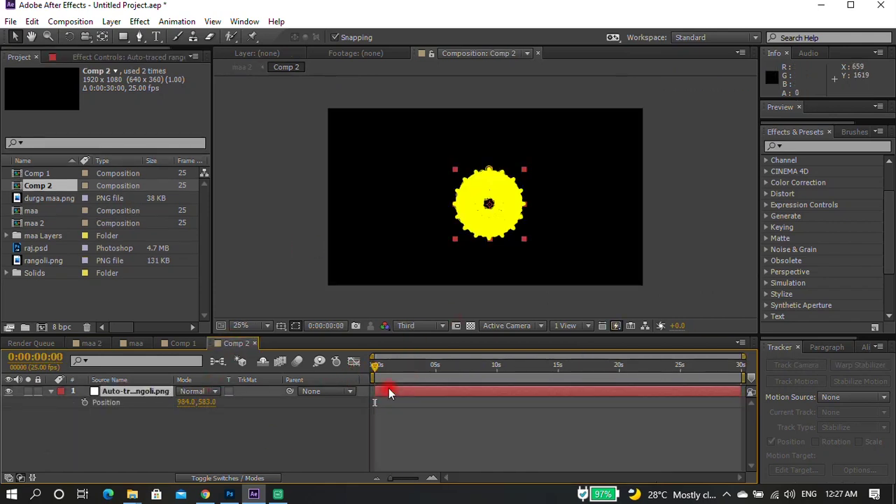
key("u")
left_click(425, 427)
left_click(388, 365)
left_click_drag(387, 369, 521, 370)
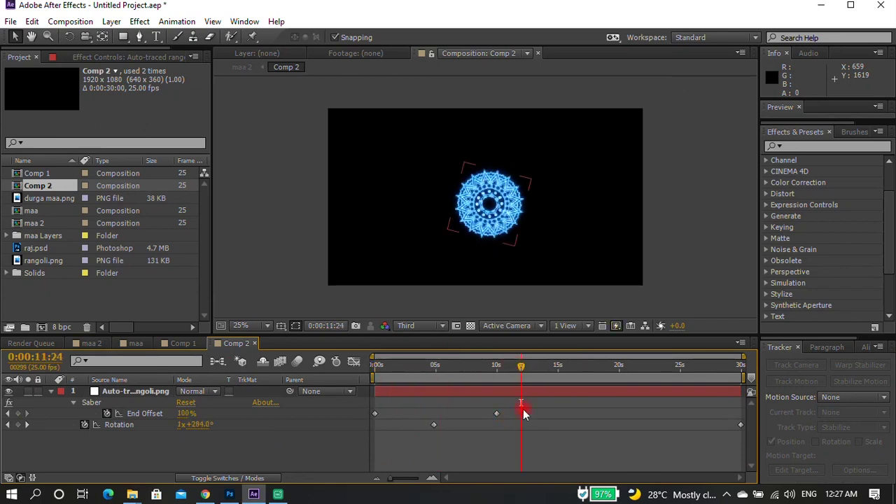
left_click_drag(526, 406, 354, 448)
key("Delete")
Set the rangoli's starting Rotation to 0x+0.0° at 0 seconds
left_click_drag(406, 372, 343, 377)
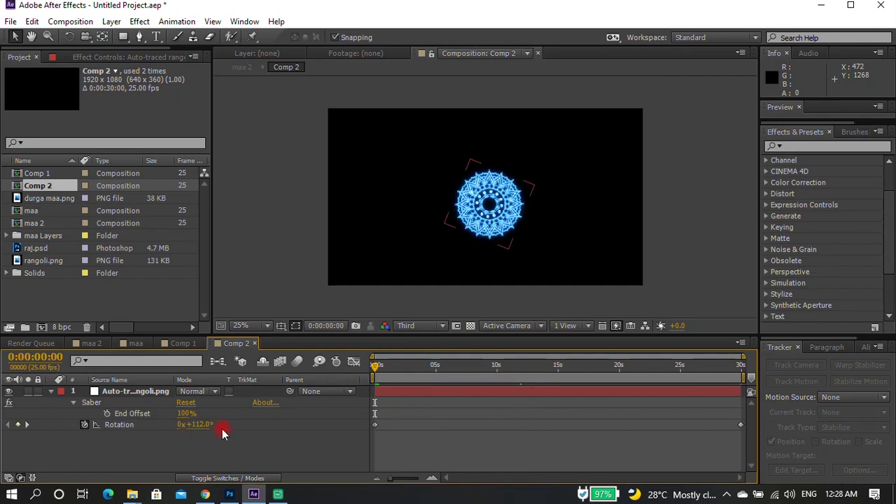
key("Return")
mouse_move(394, 352)
left_mouse_down()
mouse_move(399, 366)
mouse_move(744, 364)
mouse_move(358, 372)
mouse_move(393, 366)
left_mouse_up()
left_click(93, 343)
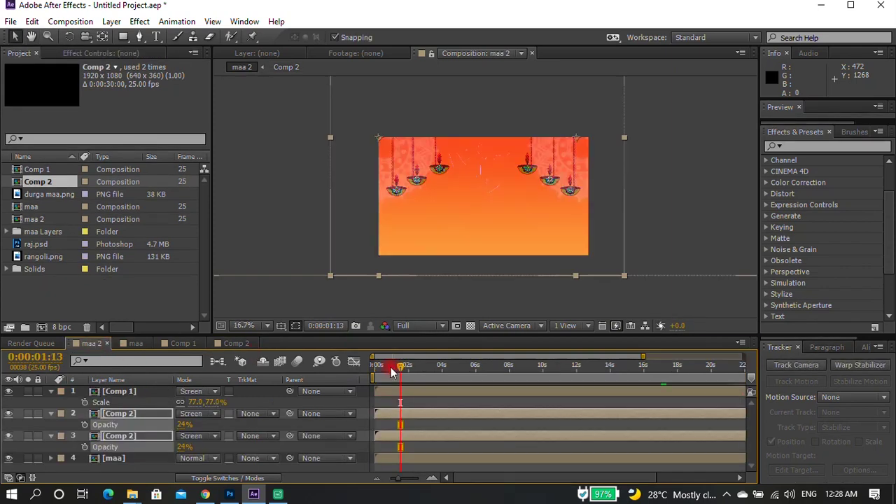
Scale the Comp 1 Durga outline layer up to 97% and nudge it slightly lower
left_click_drag(420, 380, 415, 427)
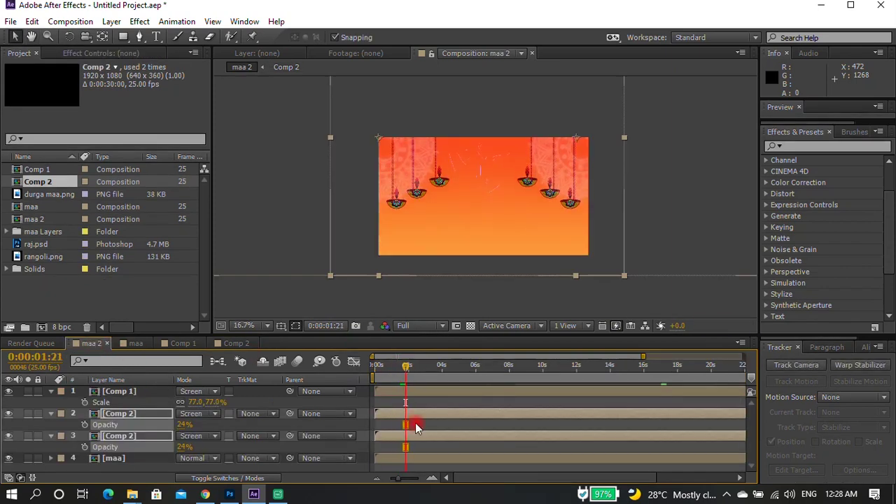
left_click_drag(406, 365, 363, 364)
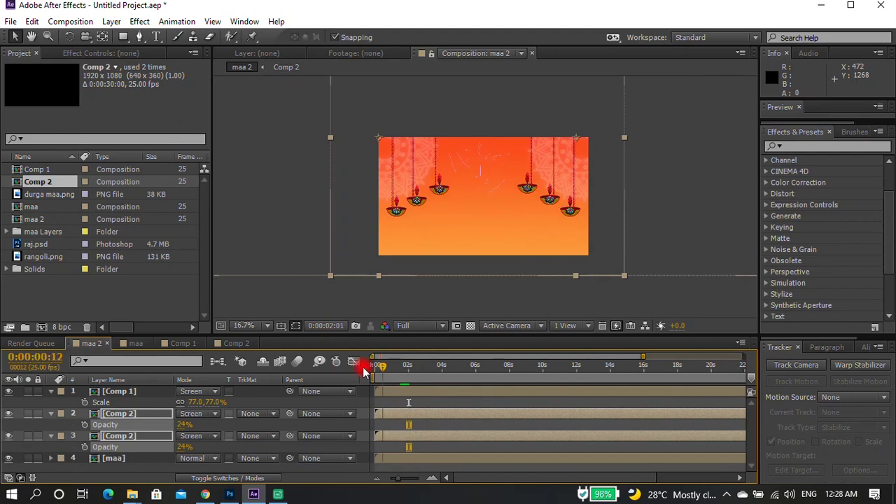
key("h")
left_click_drag(436, 370, 532, 370)
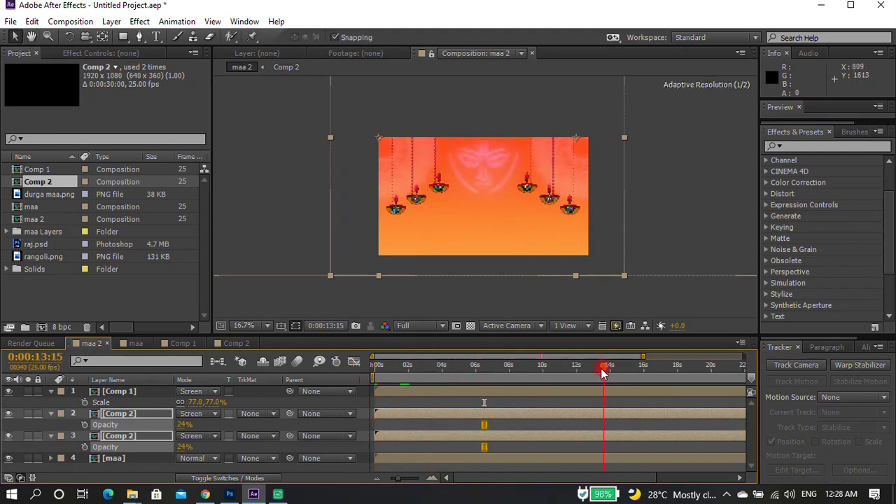
left_click(126, 391)
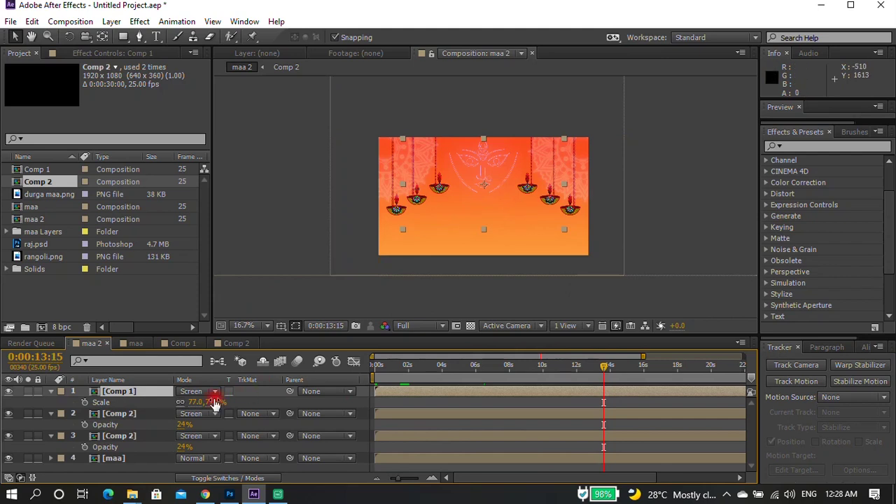
left_click_drag(218, 401, 233, 401)
left_click_drag(485, 160, 483, 173)
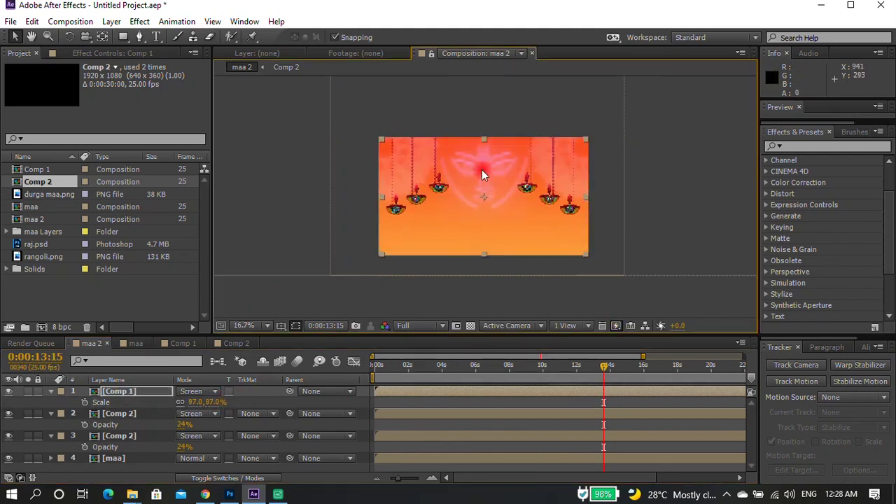
scroll(483, 173, "up", 2)
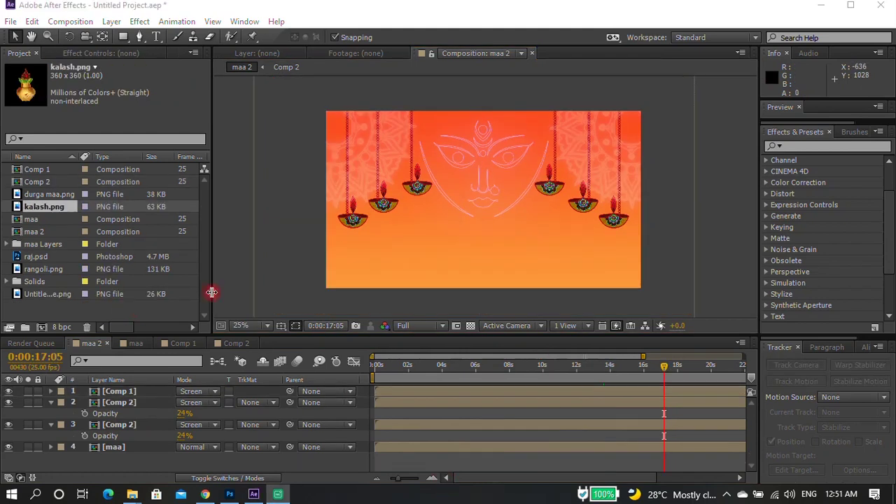
Add a 'Happy Navratri' text line in the lower half of maa 2
left_click(157, 37)
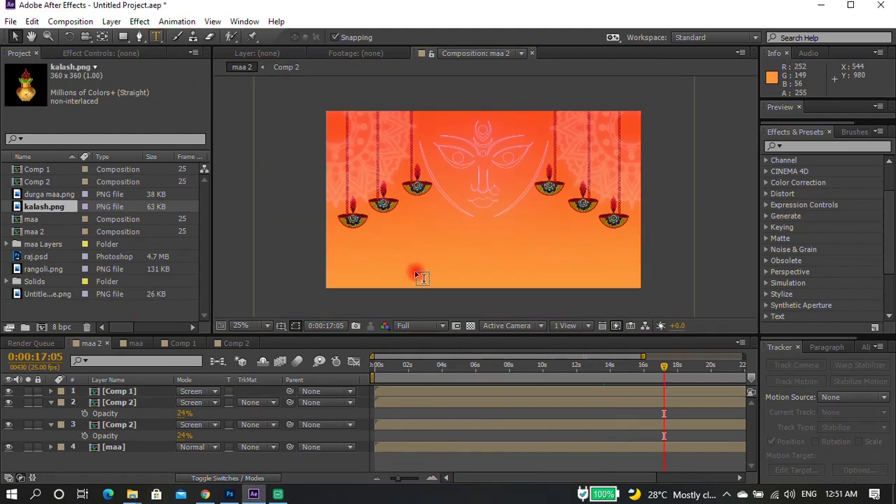
left_click(390, 273)
type("Happy Navratri")
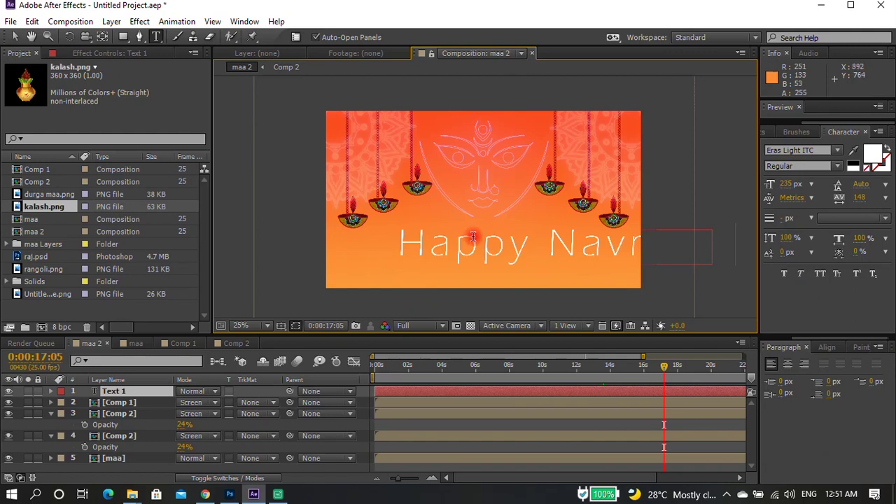
Browse fonts for the greeting and apply the Great Vibes script font
key("ctrl+a")
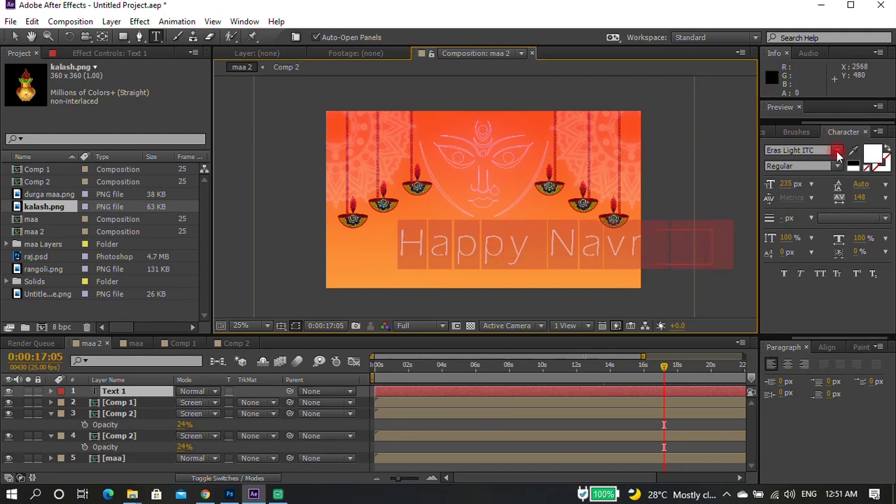
left_click(837, 150)
scroll(823, 202, "up", 5)
left_click(818, 191)
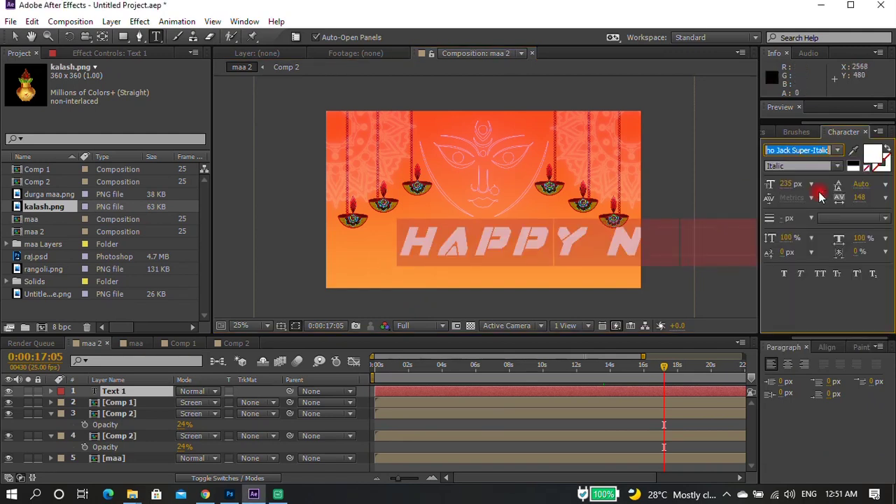
key("Down")
key("Down")
key("Down")
key("Down")
key("Down")
key("Down")
key("Down")
key("Down")
key("Down")
key("Down")
key("Down")
key("Down")
key("Down")
key("Down")
key("Down")
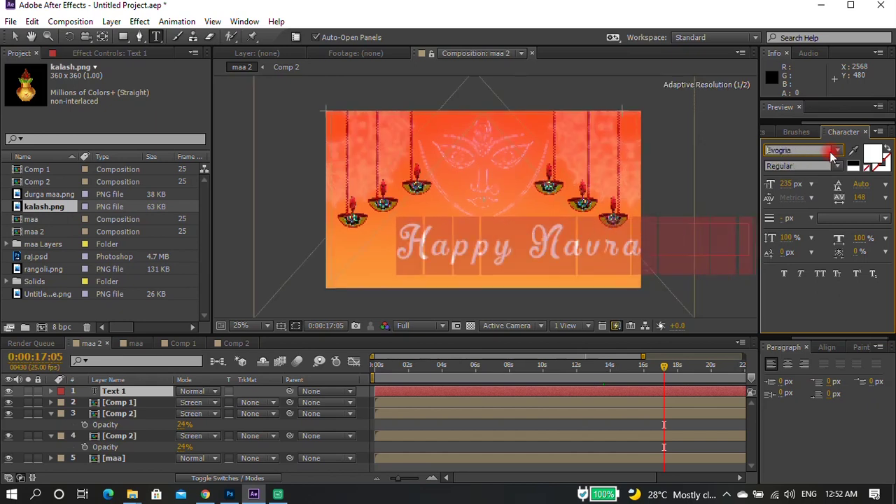
key("Down")
key("Down")
key("Down")
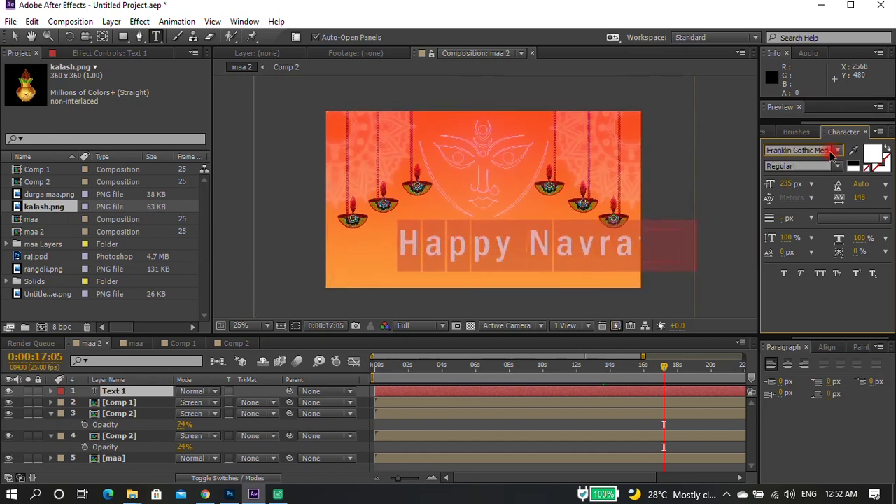
key("Down")
scroll(833, 155, "up", 3)
scroll(833, 155, "up", 3)
scroll(832, 155, "up", 3)
scroll(833, 156, "up", 3)
scroll(833, 155, "down", 3)
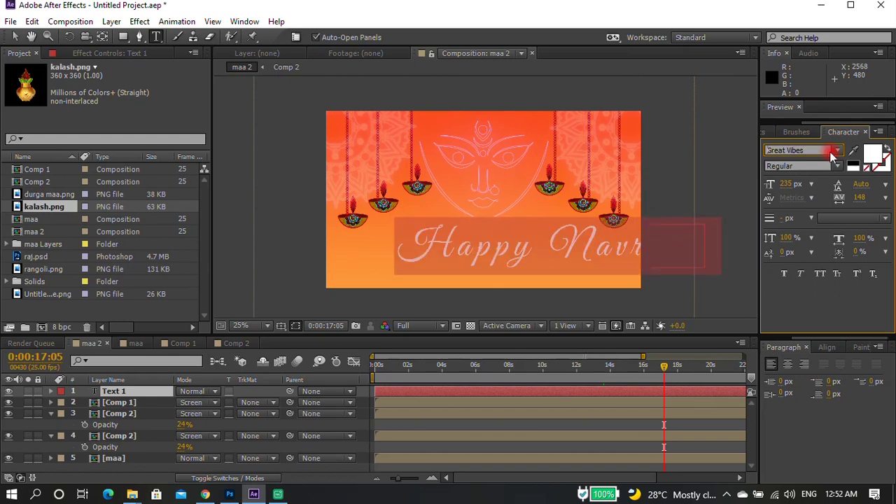
left_click(456, 259)
double_click(430, 242)
type("v")
key("ctrl+z")
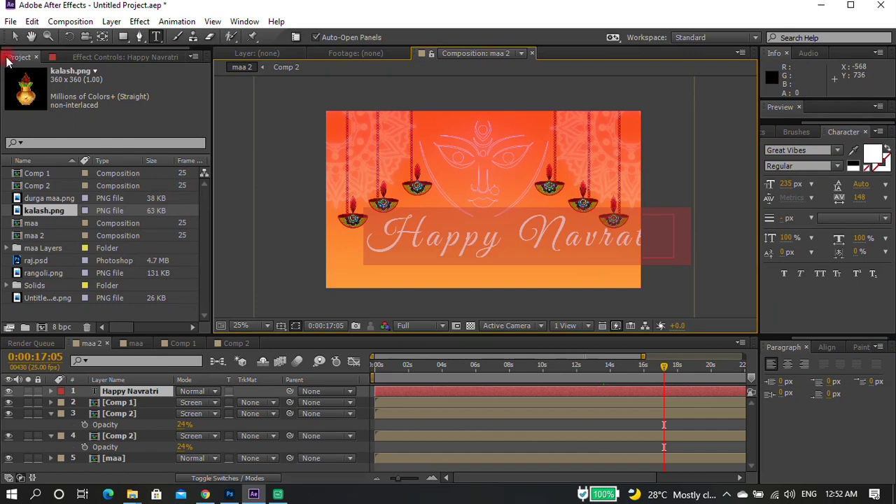
left_click(17, 39)
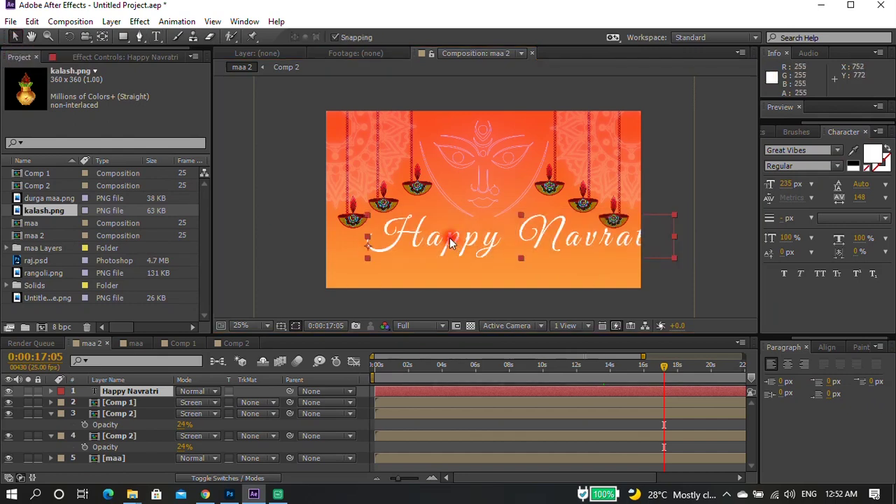
Move the greeting down and left and set its font size to 198 px
left_click_drag(450, 242, 414, 267)
left_click_drag(784, 185, 527, 258)
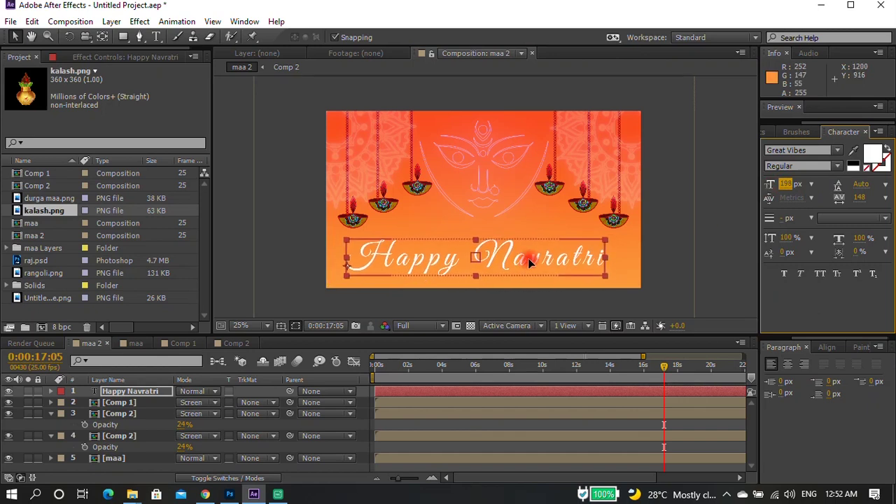
left_click_drag(527, 258, 533, 258)
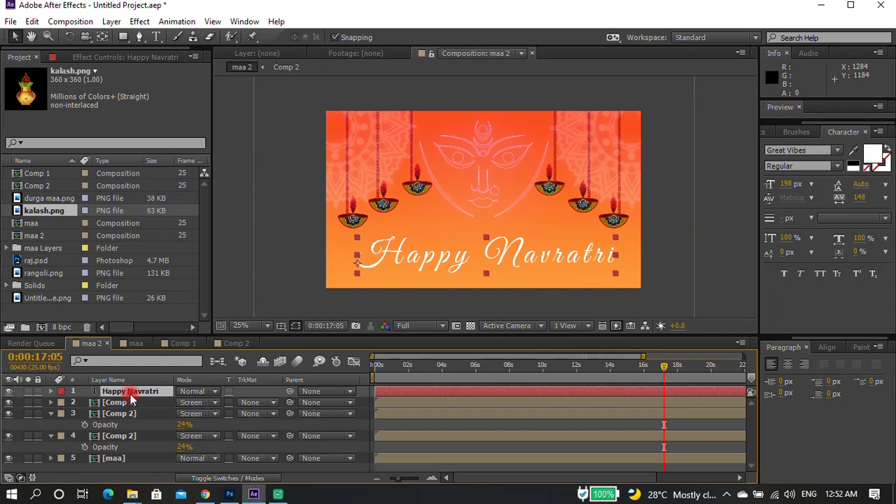
left_click(50, 391)
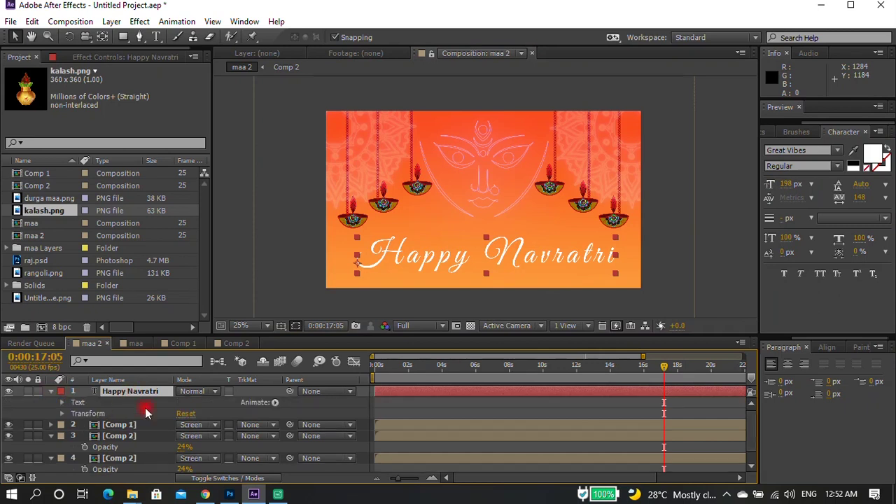
Add a text animator with Position and Tracking properties to Happy Navratri
left_click(275, 404)
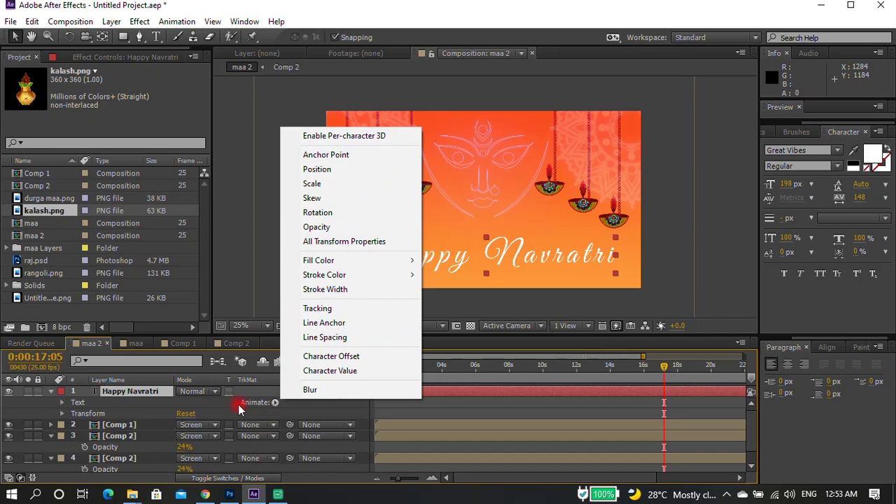
left_click(499, 392)
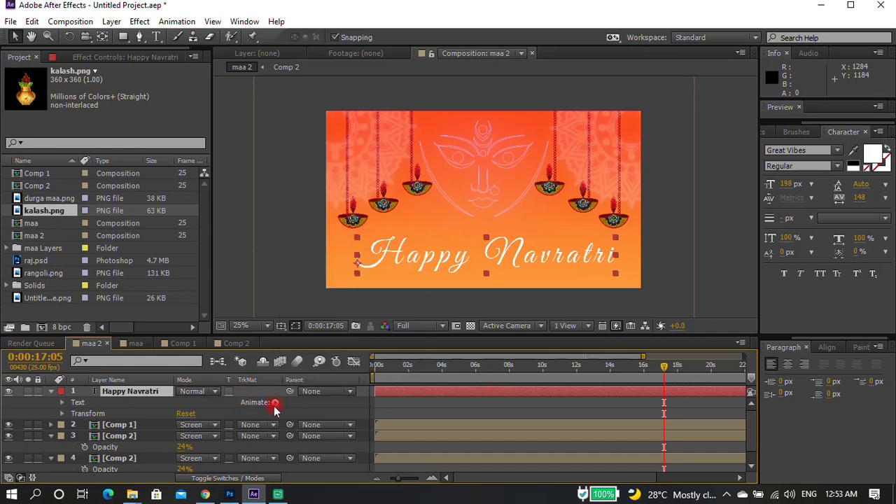
left_click(61, 403)
left_click(275, 402)
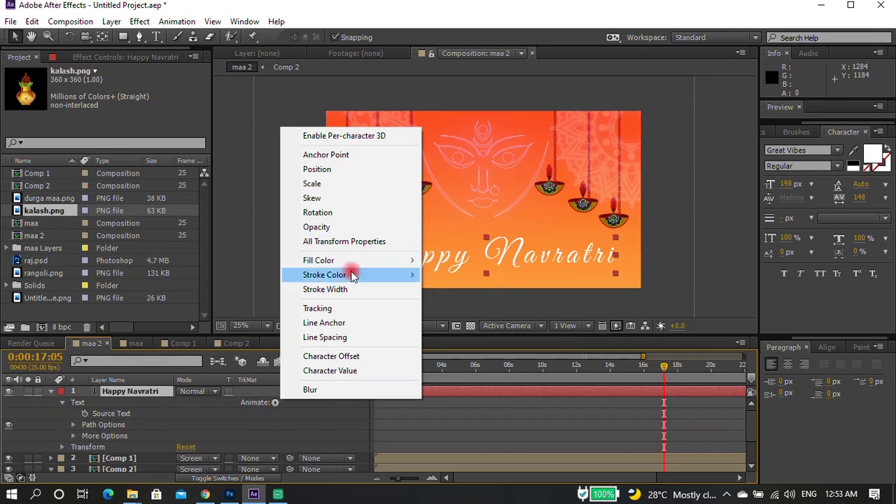
left_click(357, 177)
left_click(276, 445)
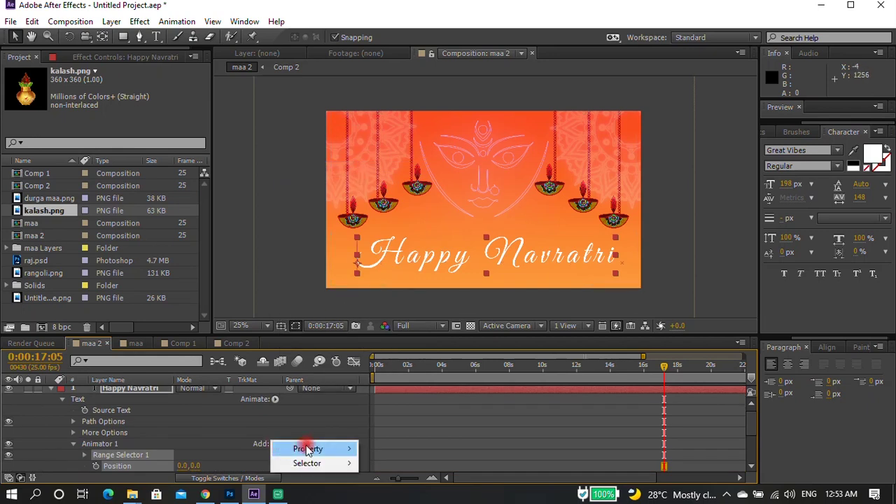
mouse_move(309, 449)
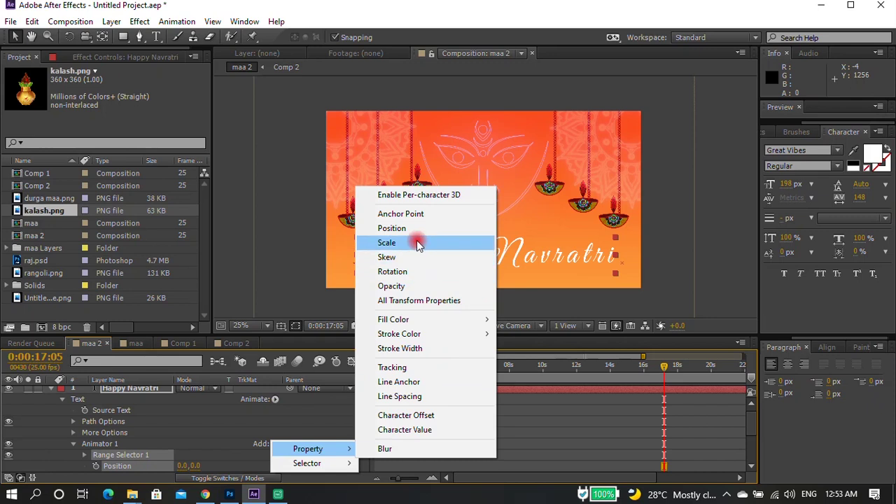
left_click(392, 367)
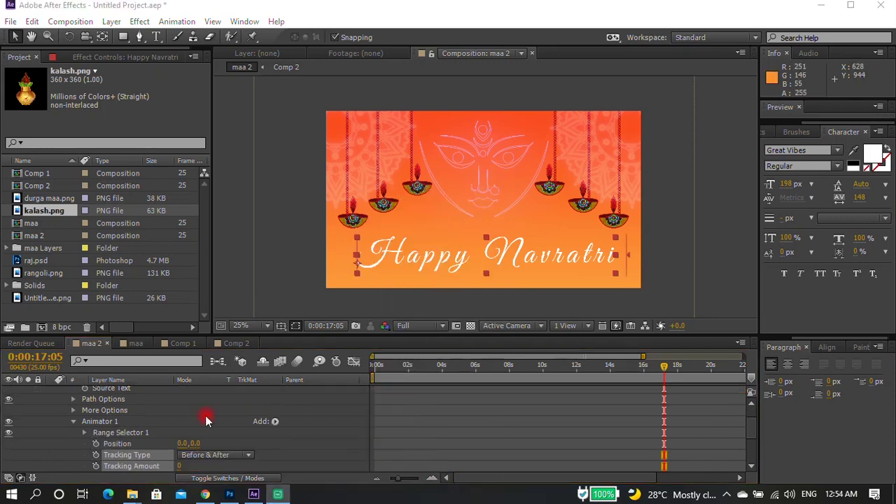
left_click(275, 424)
left_click(294, 426)
left_click(293, 425)
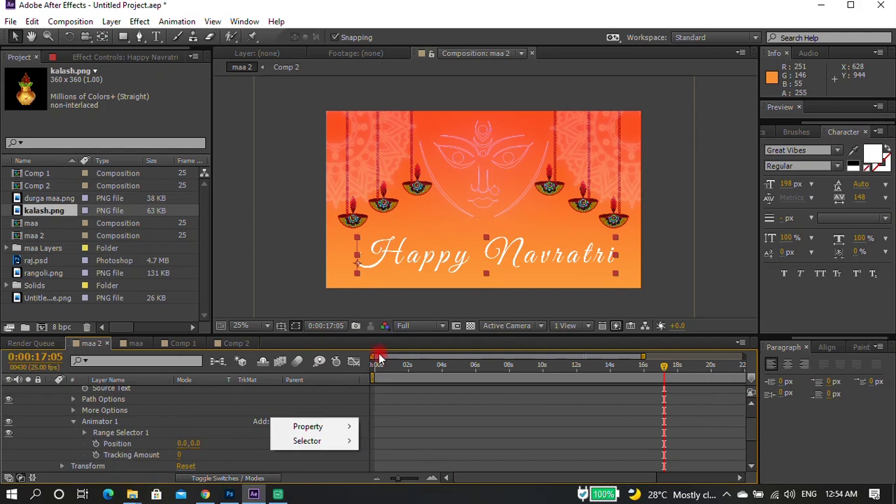
mouse_move(322, 426)
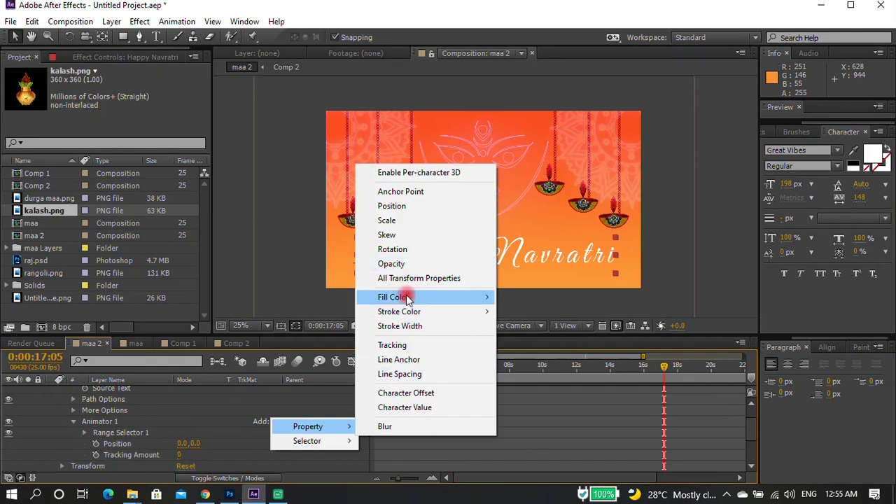
left_click(426, 345)
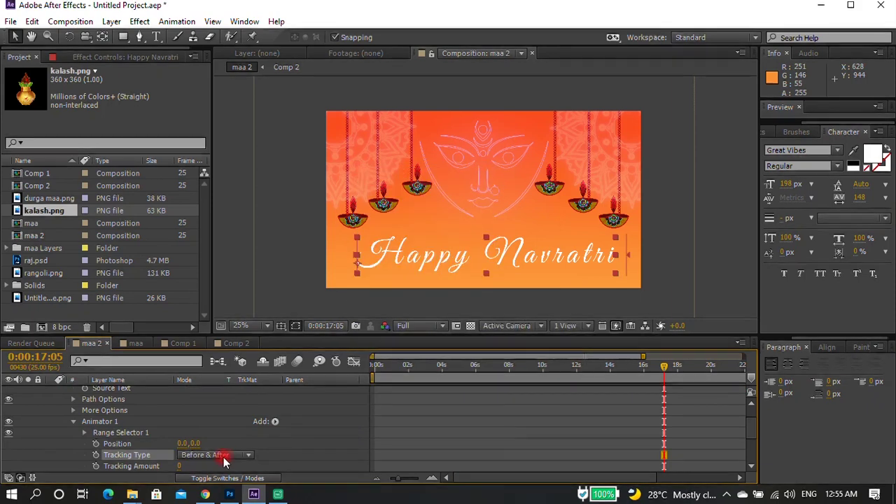
Set the animator Position to 0,129 and Tracking Amount to -114
left_click_drag(389, 365, 374, 364)
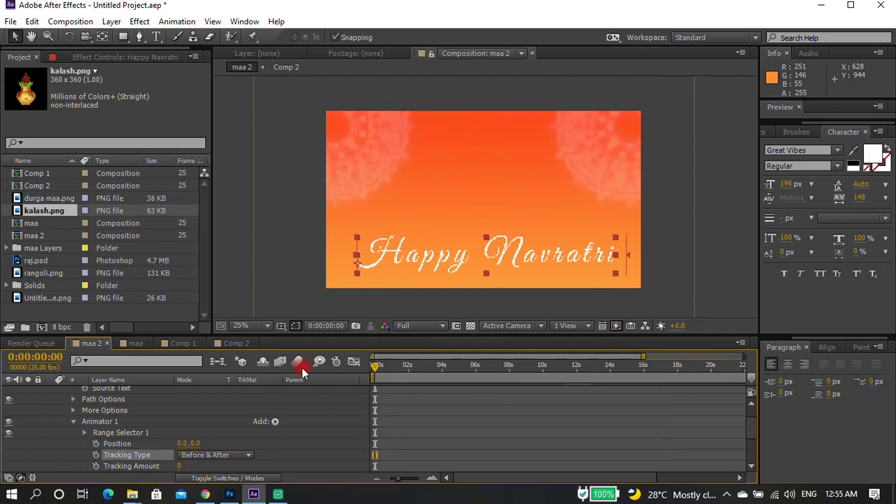
left_click_drag(180, 465, 96, 464)
key("ctrl+z")
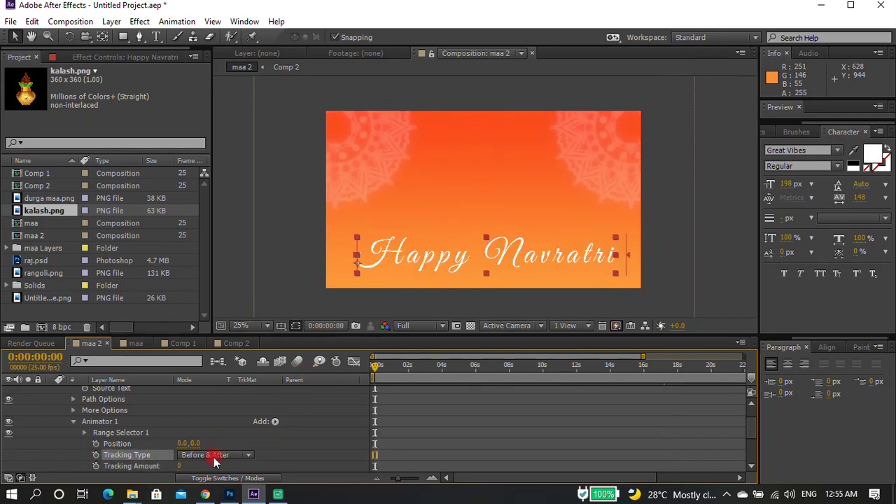
left_click_drag(193, 443, 280, 447)
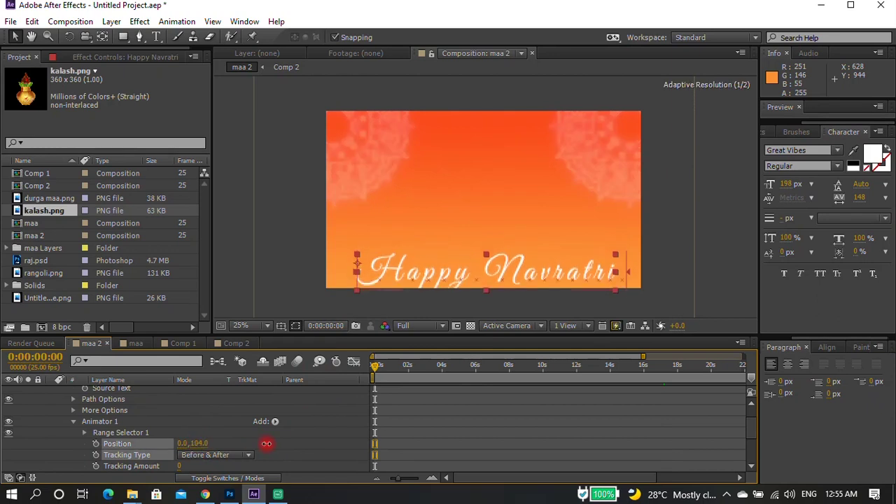
left_click_drag(182, 468, 96, 466)
left_click(96, 466)
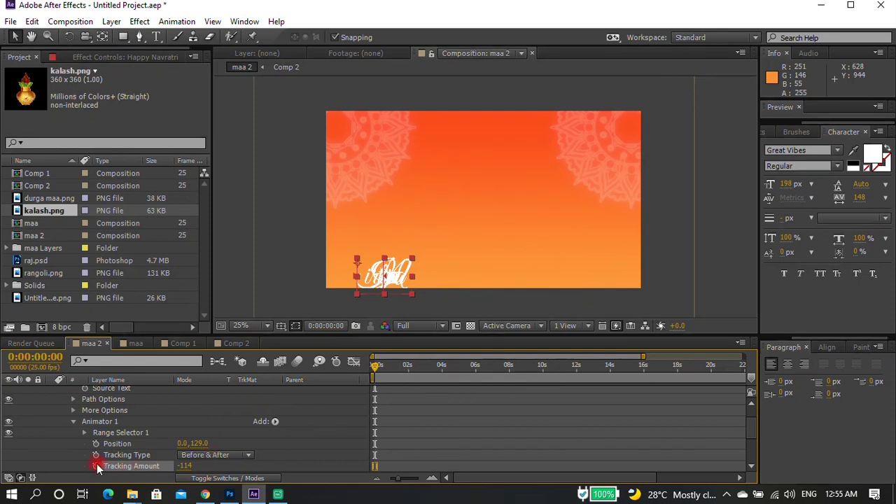
Add Opacity to the animator and set it to 0%
left_click(275, 421)
mouse_move(311, 426)
left_click(417, 264)
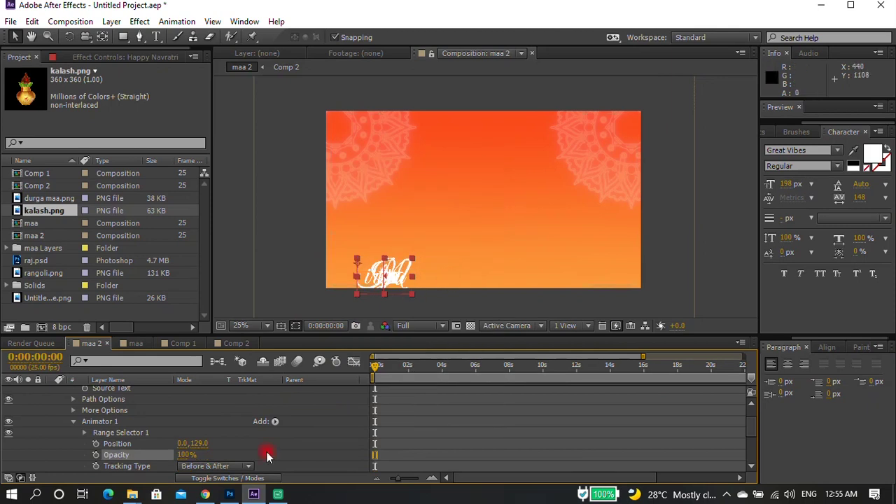
left_click_drag(188, 458, 181, 458)
left_click_drag(296, 338, 296, 272)
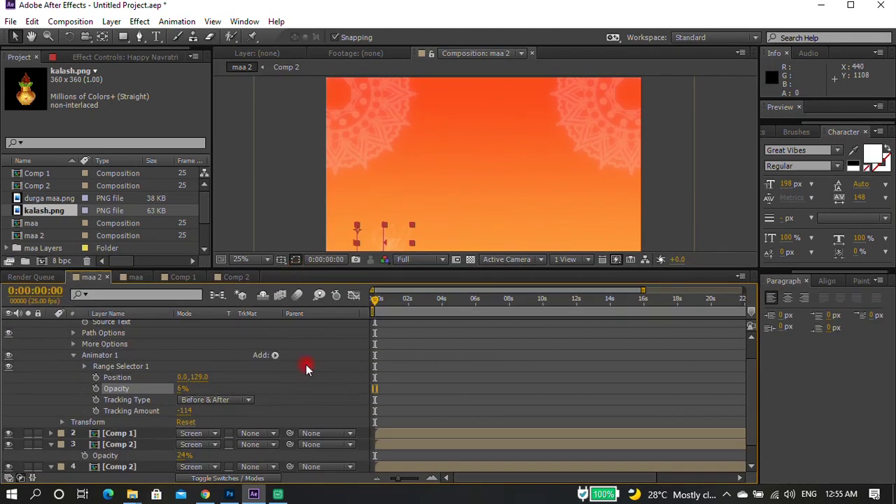
left_click_drag(185, 395, 178, 383)
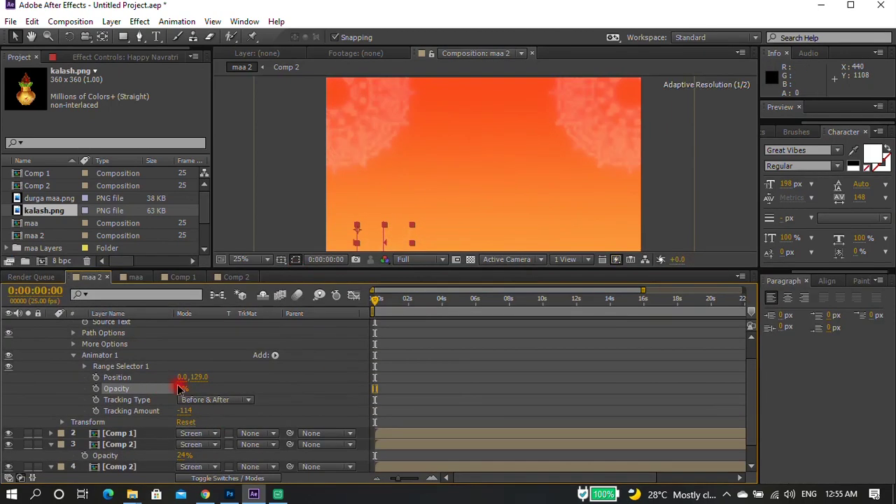
Keyframe Opacity and Tracking at 0s, then at about 1:23 set Opacity 100% and Tracking -1
left_click(96, 399)
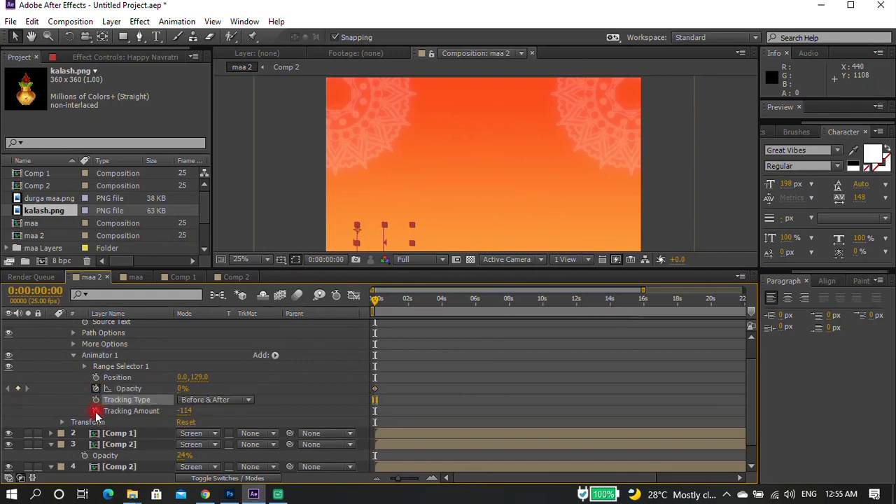
left_click(96, 410)
left_click(407, 300)
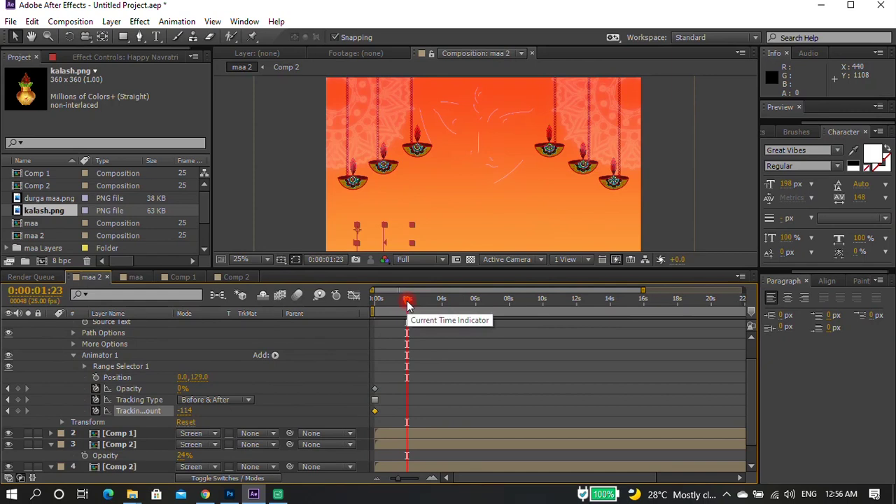
left_click_drag(181, 389, 251, 390)
left_click_drag(183, 411, 259, 406)
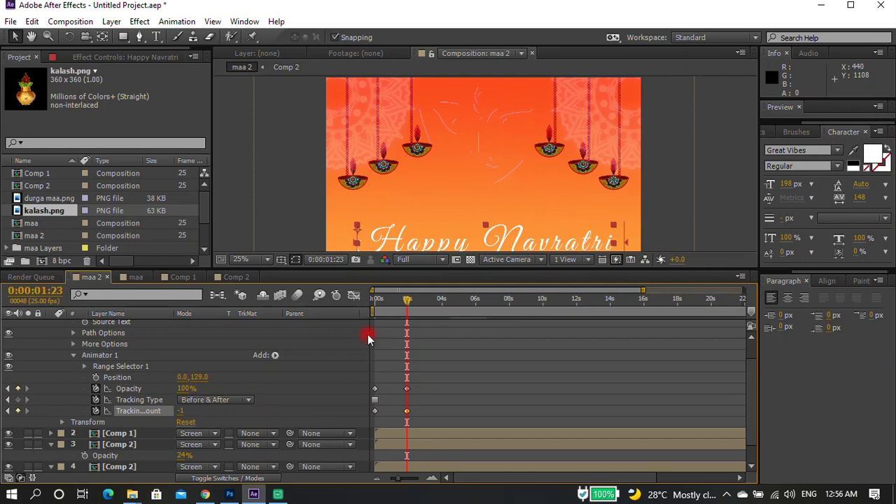
Keyframe Position so the text starts lower at frame zero and rises to Y 6
key("KP_0")
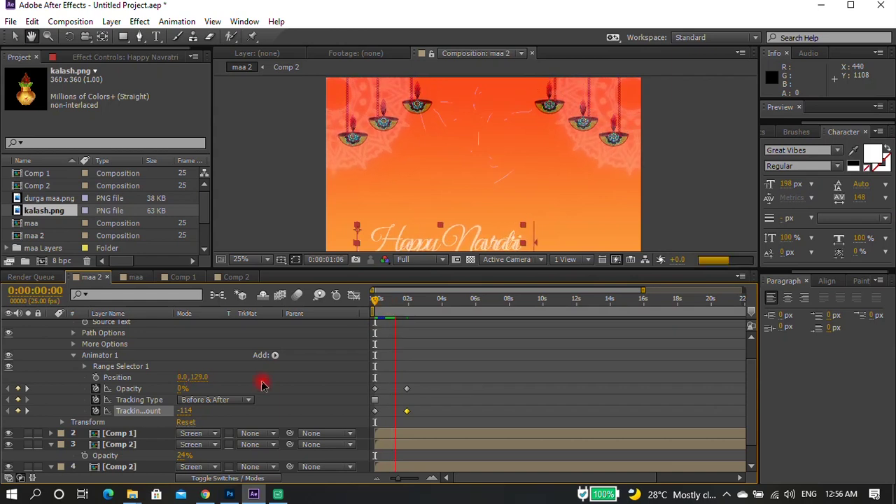
left_click(408, 302)
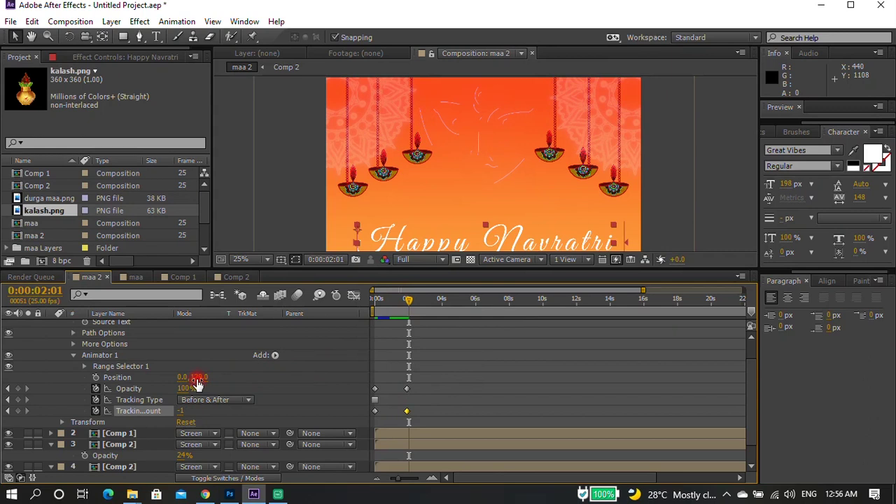
left_click_drag(196, 383, 116, 382)
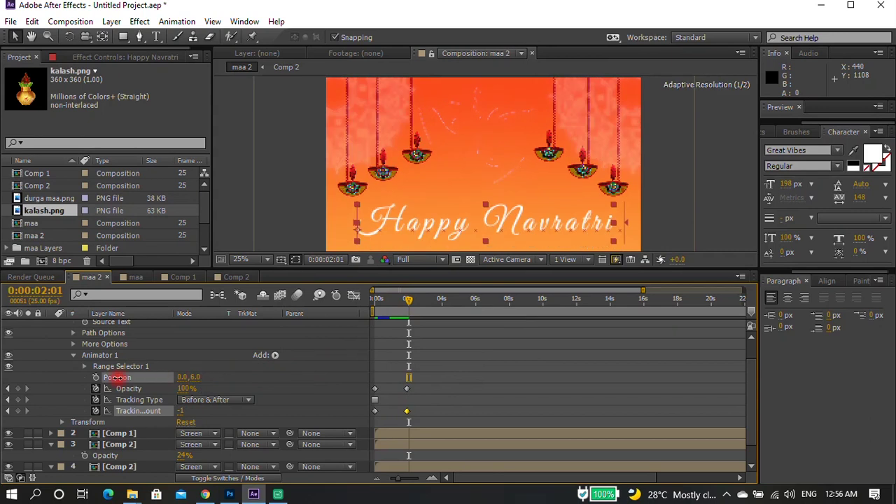
left_click(377, 303)
key("k")
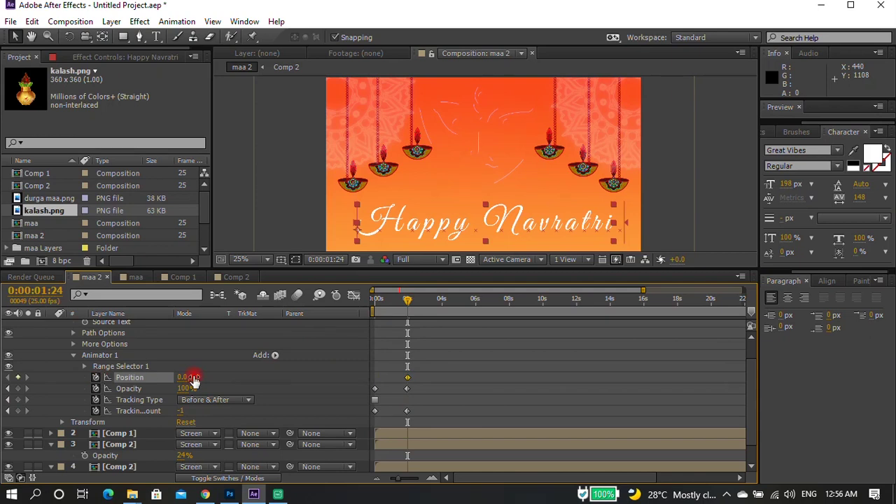
left_click(377, 301)
left_click_drag(195, 376, 310, 371)
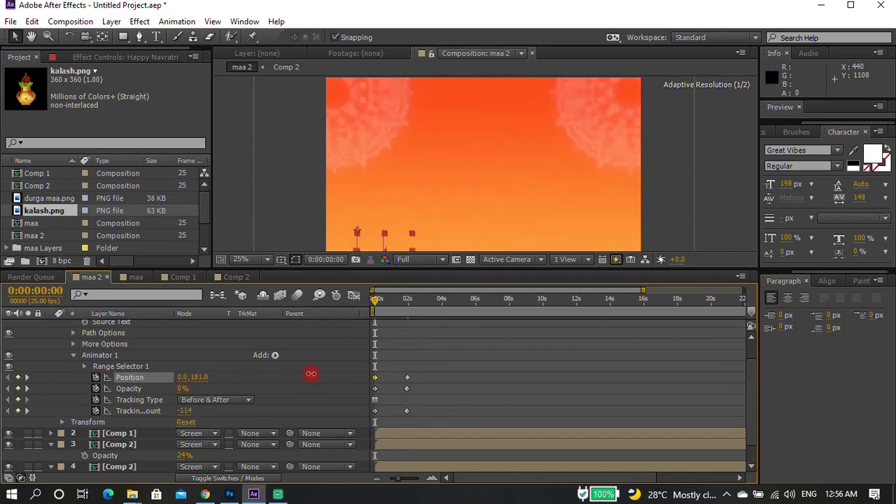
Preview the text animation at Quarter resolution
key("space")
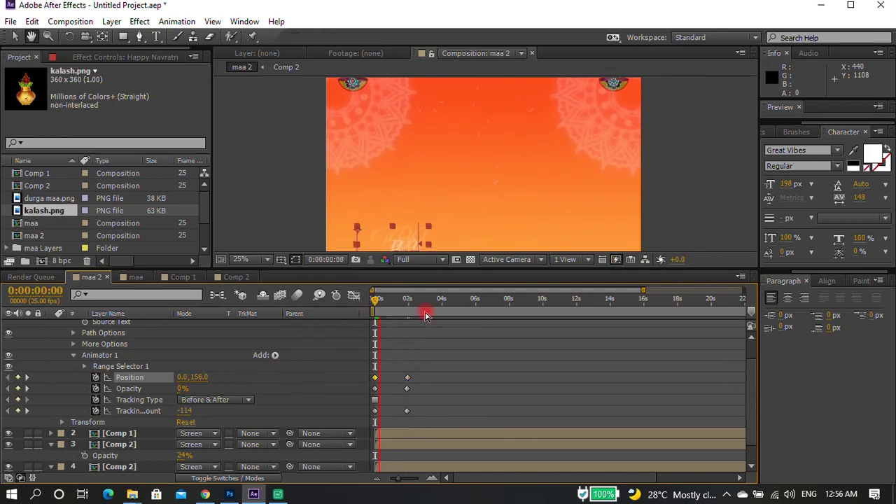
left_click(405, 260)
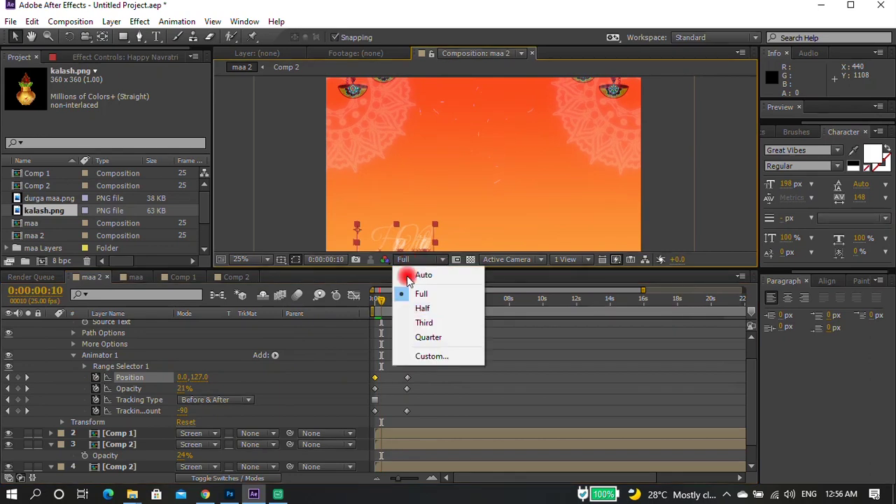
left_click(420, 338)
key("space")
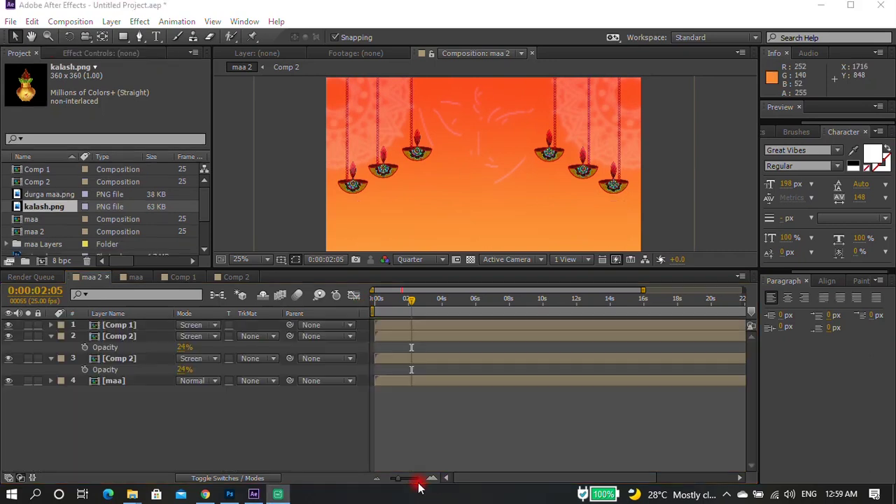
left_click(268, 422)
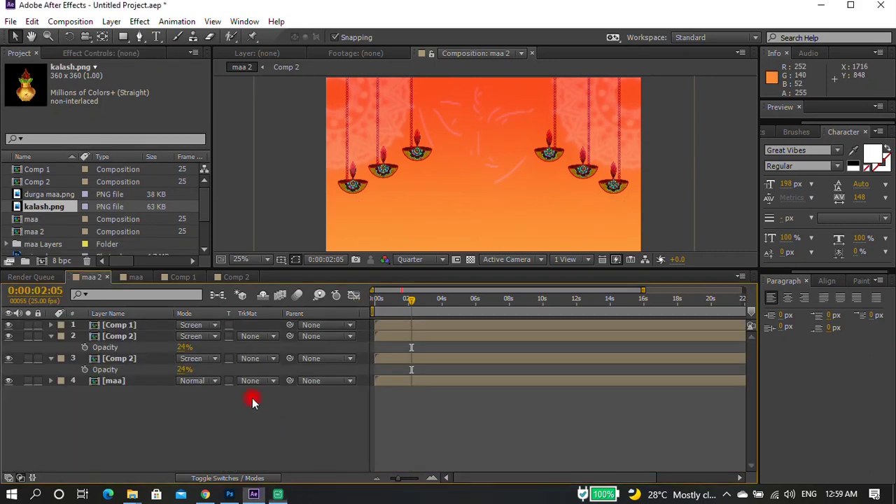
Paste 'Happy Navratri' as a new text layer centred beneath the hanging diyas
left_click(156, 37)
left_click(410, 203)
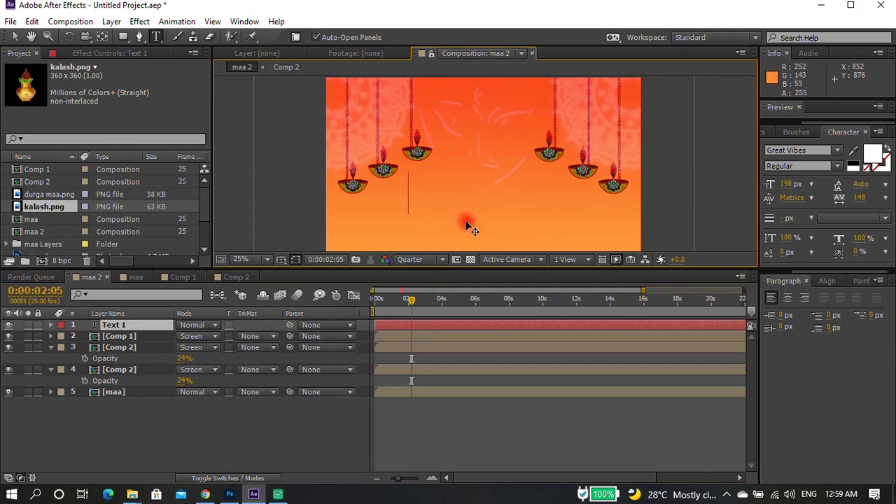
key("ctrl+v")
left_click(32, 21)
left_click(468, 197)
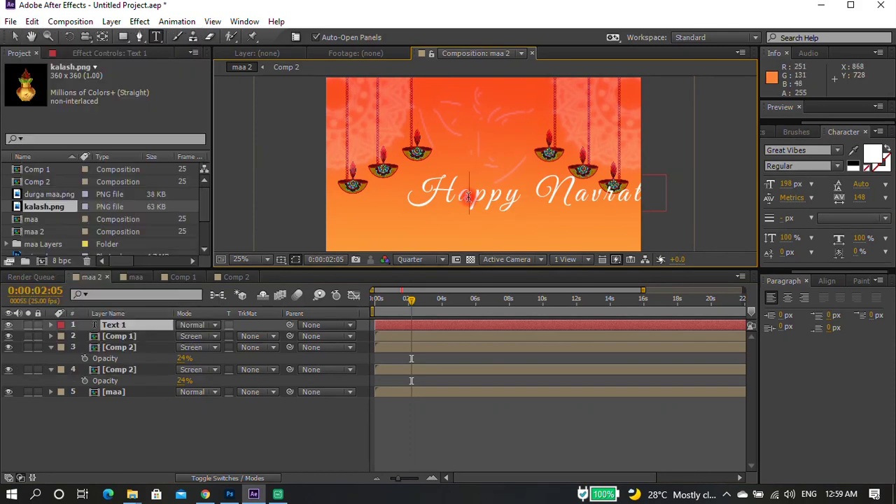
left_click_drag(475, 204, 439, 204)
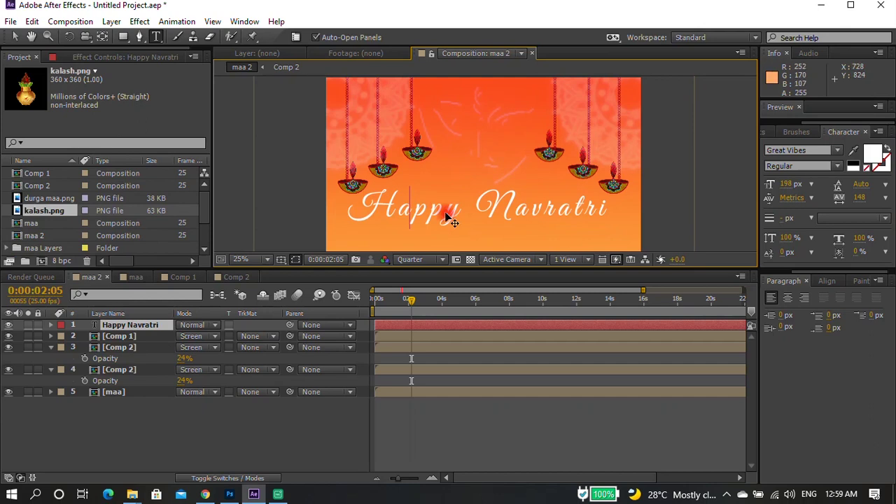
left_click_drag(441, 216, 445, 222)
left_click(84, 359)
Add a Tracking animator to the Happy Navratri text layer
left_click(51, 325)
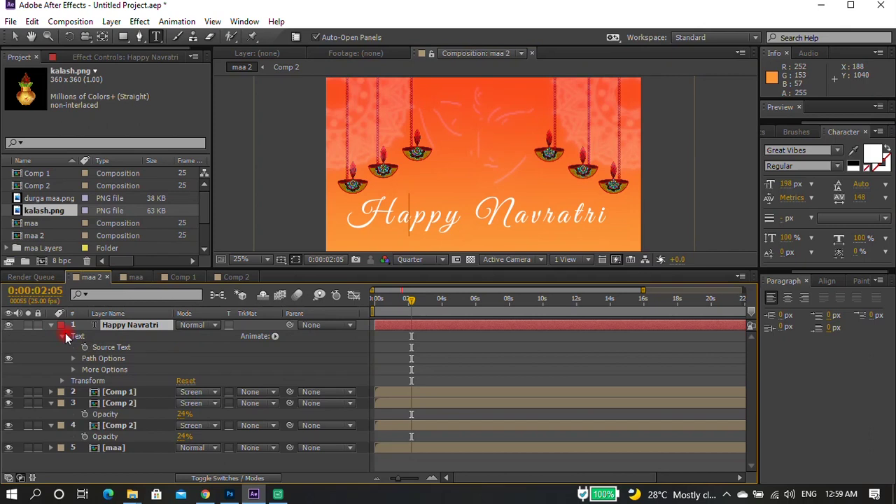
left_click(275, 336)
left_click(311, 245)
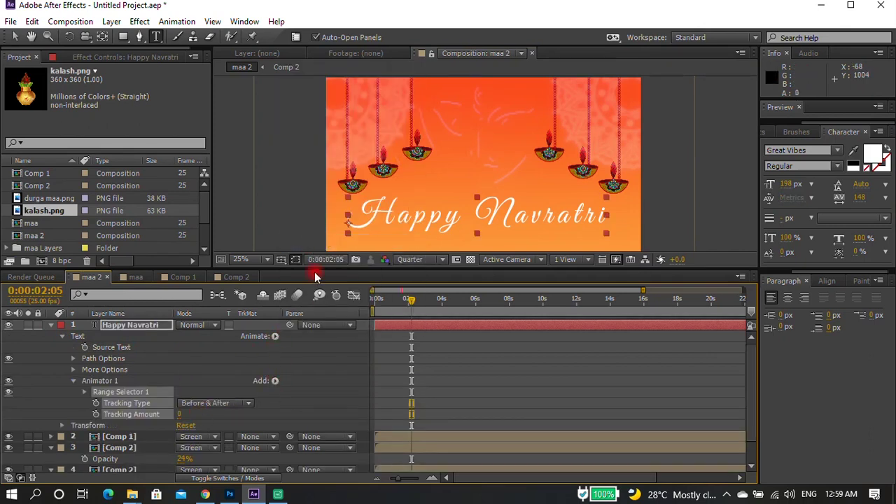
Add an Opacity property to the text's Animator 1
left_click_drag(311, 268, 308, 263)
left_click(49, 442)
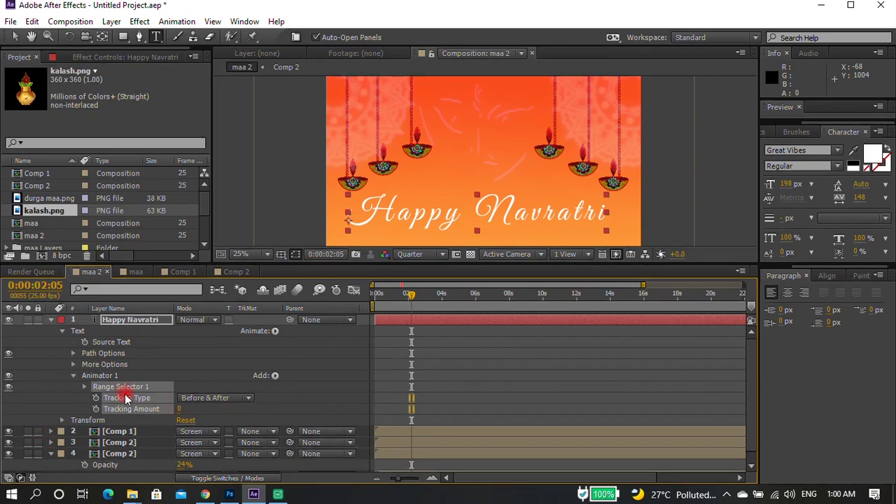
left_click(84, 387)
left_click(84, 387)
left_click(274, 375)
mouse_move(315, 380)
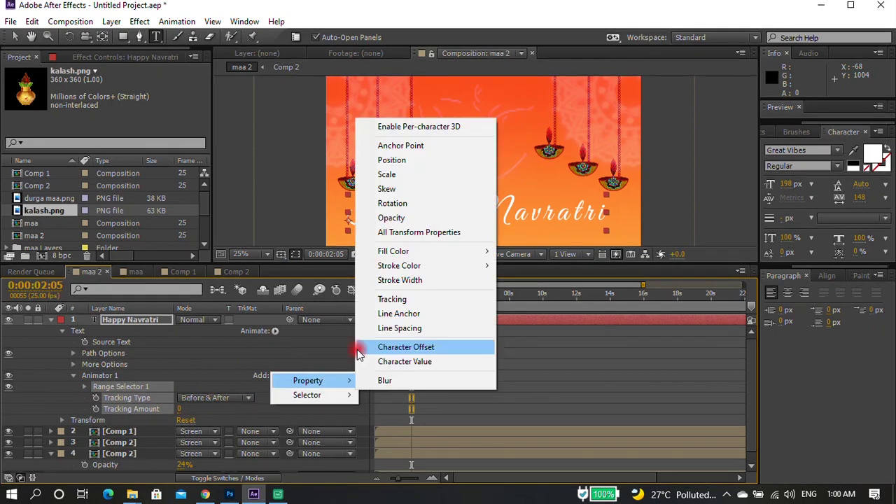
left_click(420, 220)
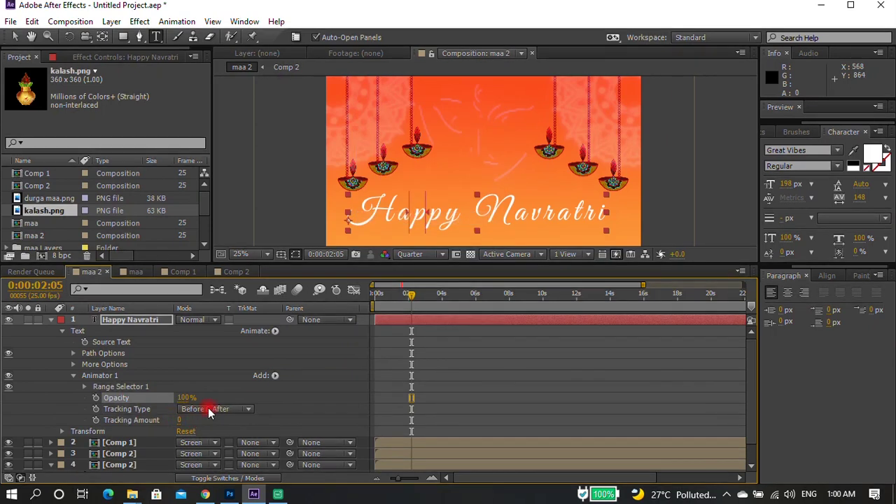
Add a Position property to the same text animator
left_click(85, 387)
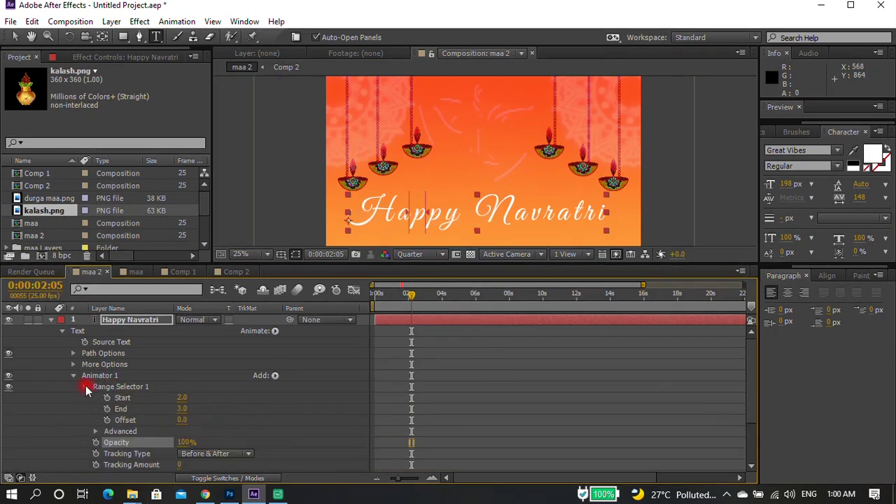
left_click(85, 387)
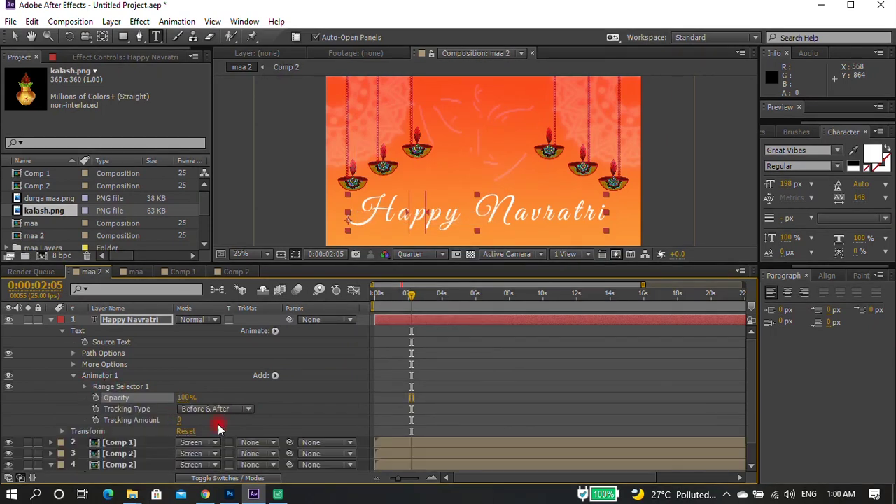
left_click(274, 378)
mouse_move(309, 380)
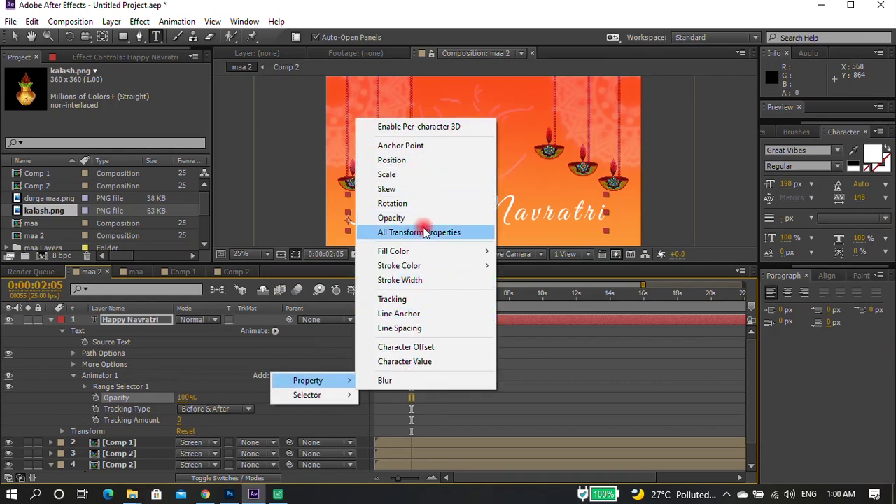
left_click(414, 159)
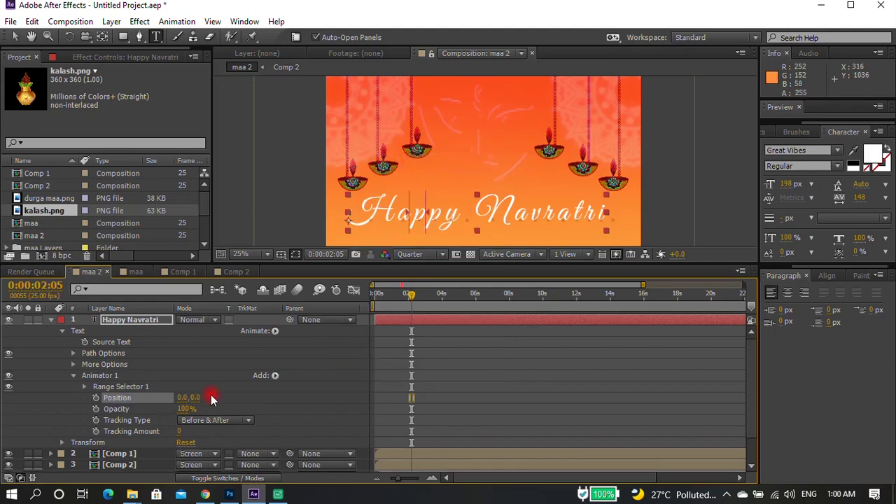
Try animator Position offsets from 0,0 to 0,98, then undo to discard the trial animator
left_click_drag(389, 297, 343, 304)
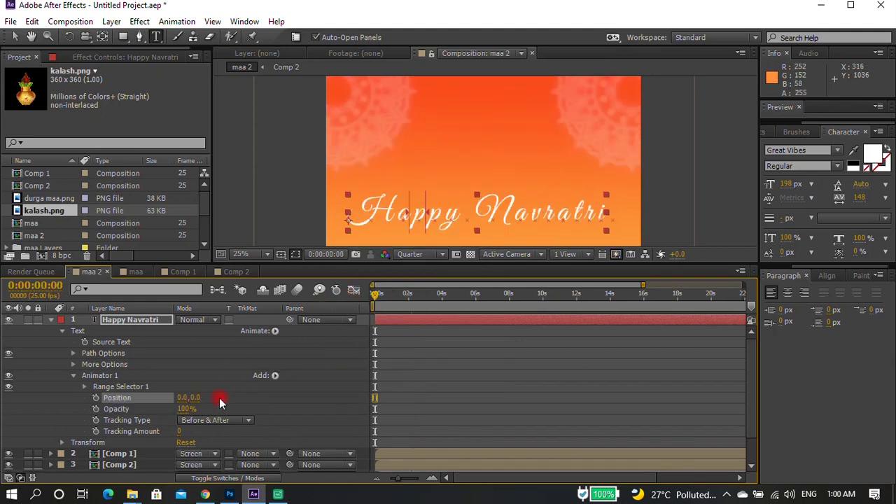
left_click_drag(193, 404, 207, 404)
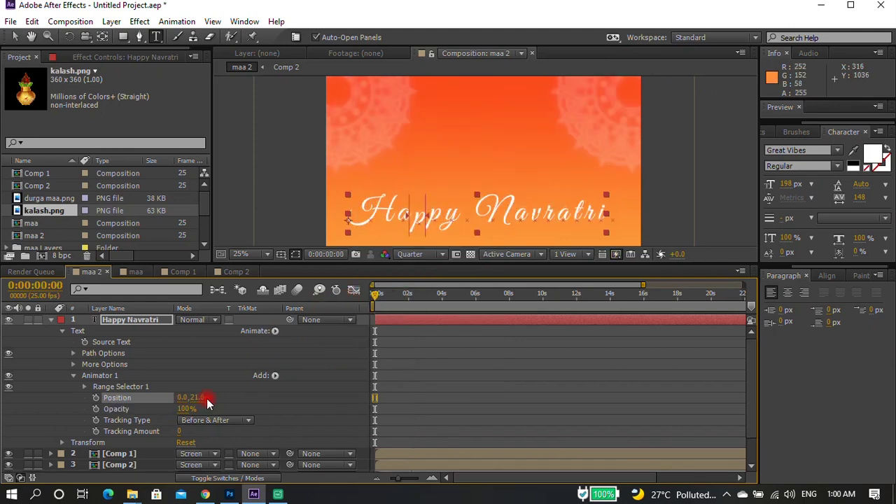
left_click(16, 37)
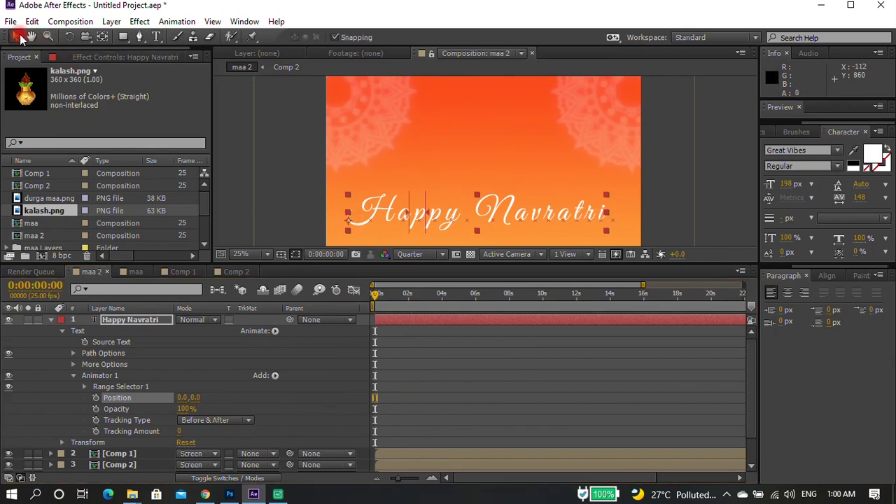
left_click(136, 322)
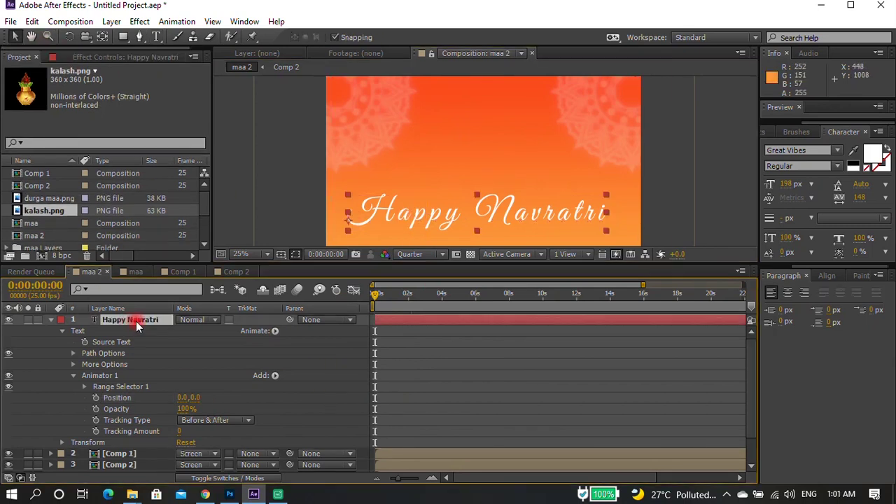
mouse_move(196, 396)
left_mouse_down()
mouse_move(190, 408)
mouse_move(247, 397)
left_mouse_up()
left_click(248, 396)
key("space")
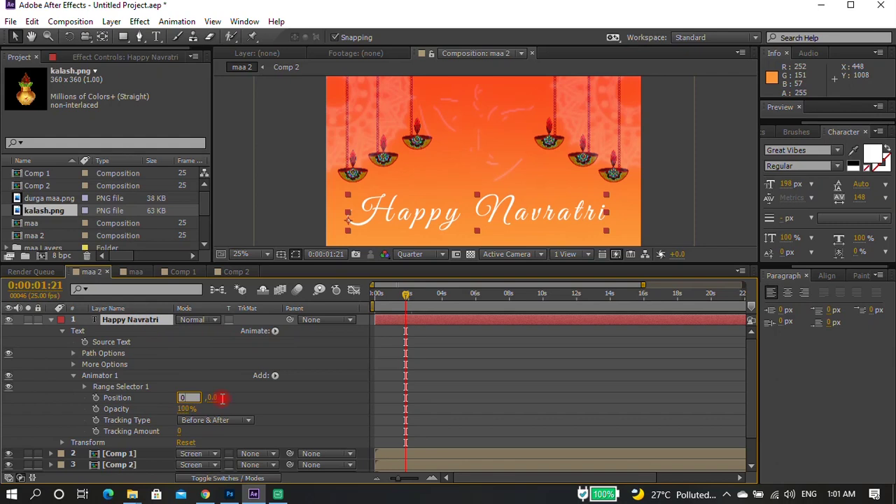
left_click_drag(216, 397, 259, 396)
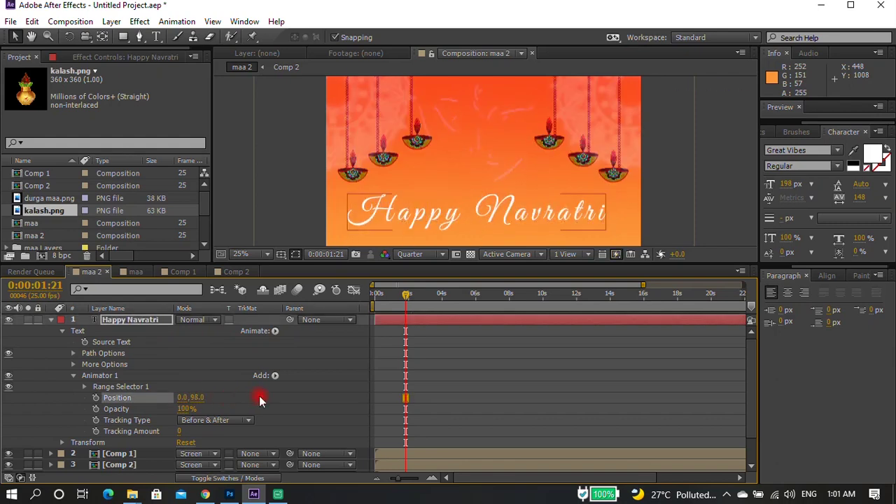
key("ctrl+z")
left_click(416, 214)
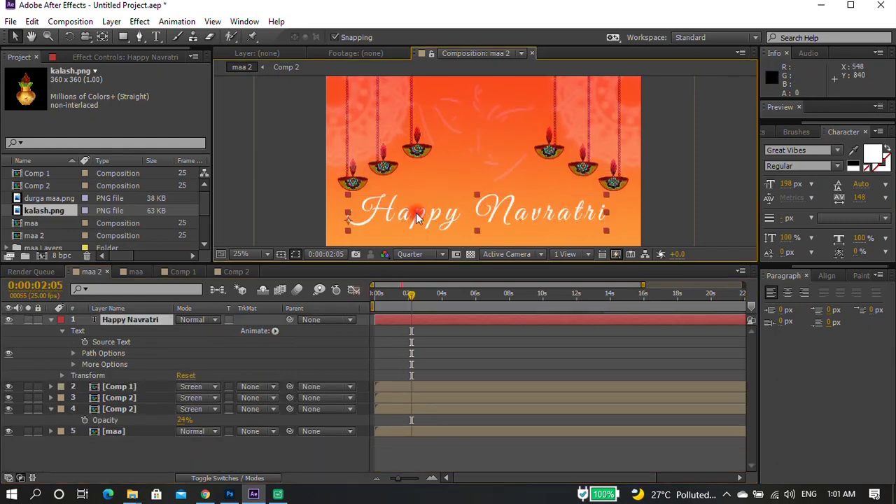
Give Happy Navratri a Tracking animator with a Position offset of 0.0,153.0
left_click(136, 320)
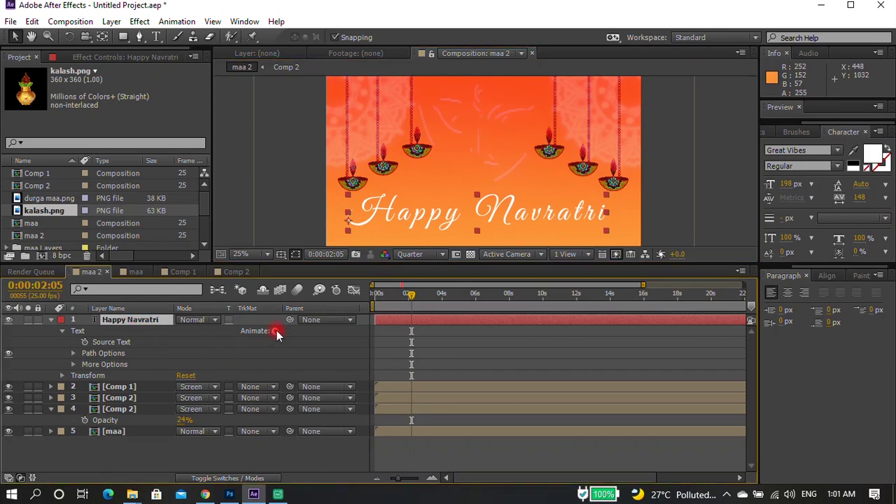
left_click(276, 332)
left_click(322, 234)
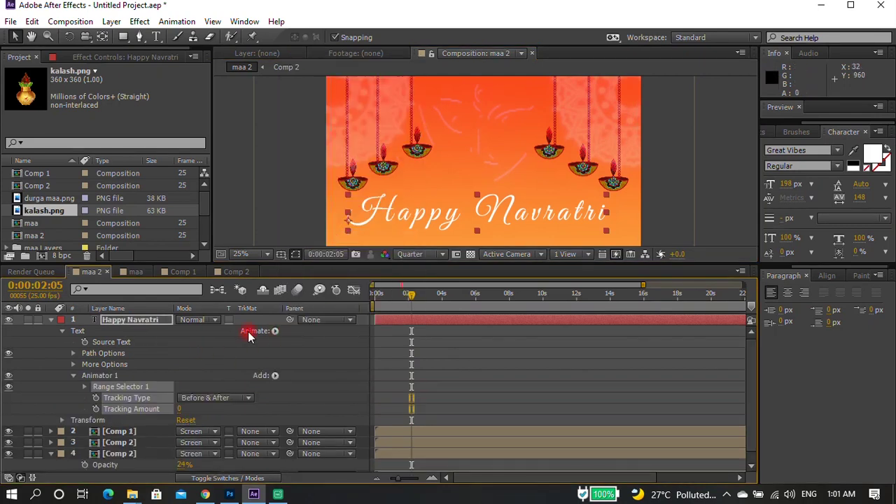
left_click(274, 375)
mouse_move(312, 378)
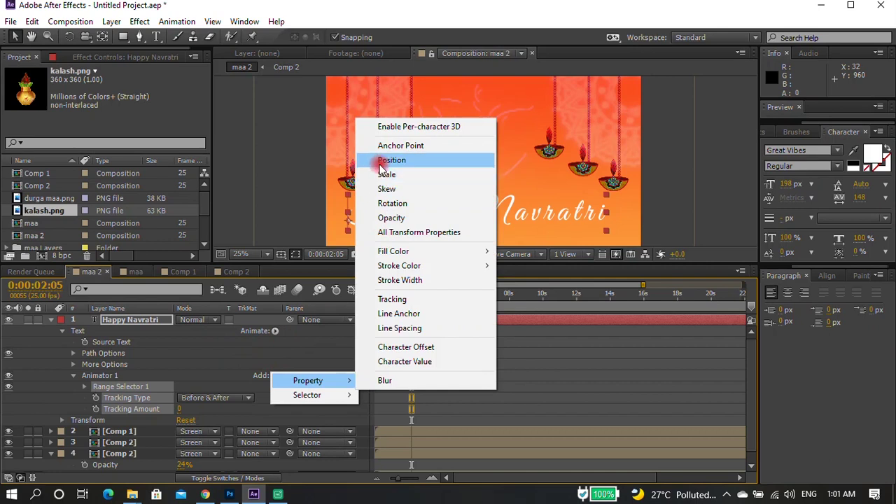
left_click(380, 174)
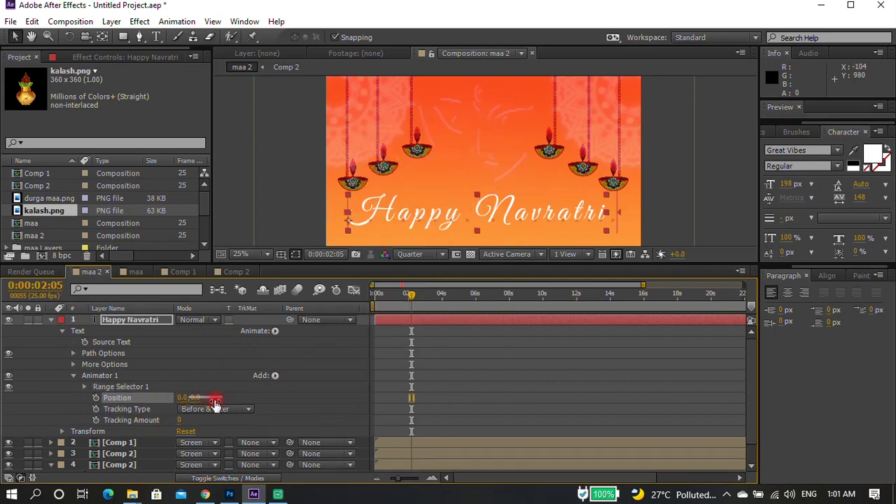
left_click_drag(221, 398, 233, 393)
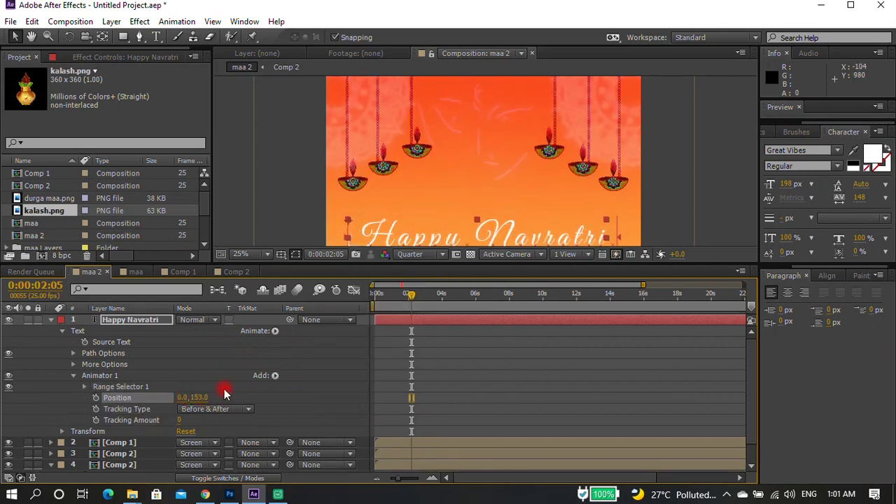
At 0:00, add an Opacity property to the animator
left_click_drag(410, 300, 315, 301)
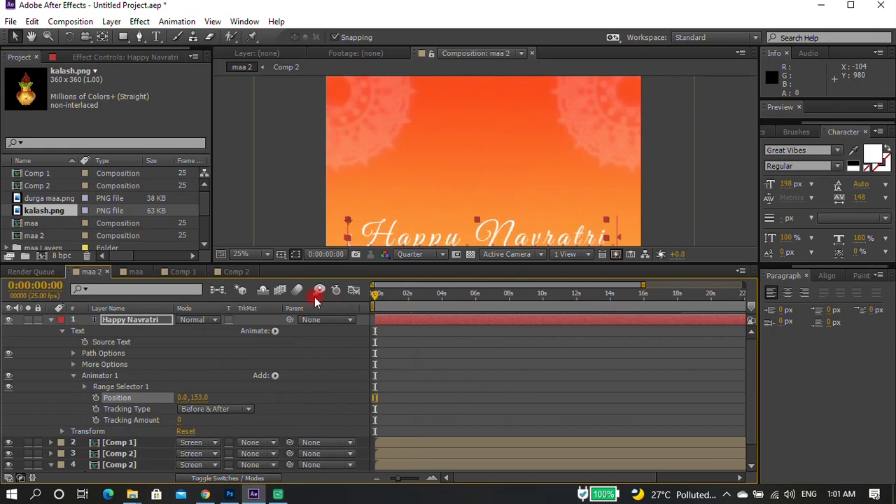
left_click(274, 376)
mouse_move(310, 378)
left_click(381, 216)
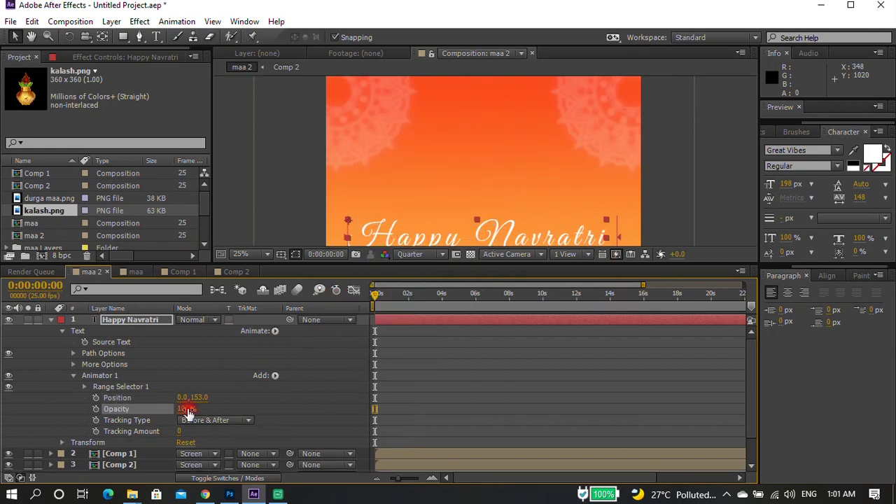
Set animator Opacity 0%, Tracking Amount -92, and keyframe Range Selector Start at 0%
left_click_drag(200, 412, 95, 401)
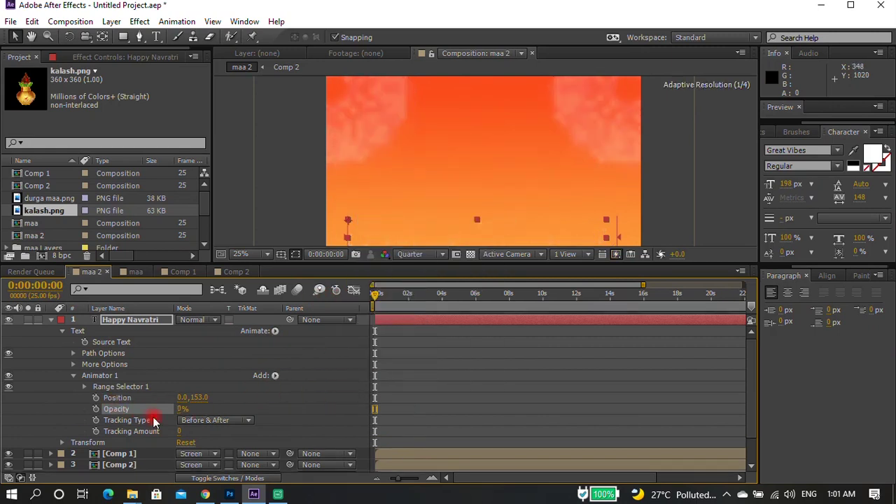
left_click_drag(179, 431, 119, 428)
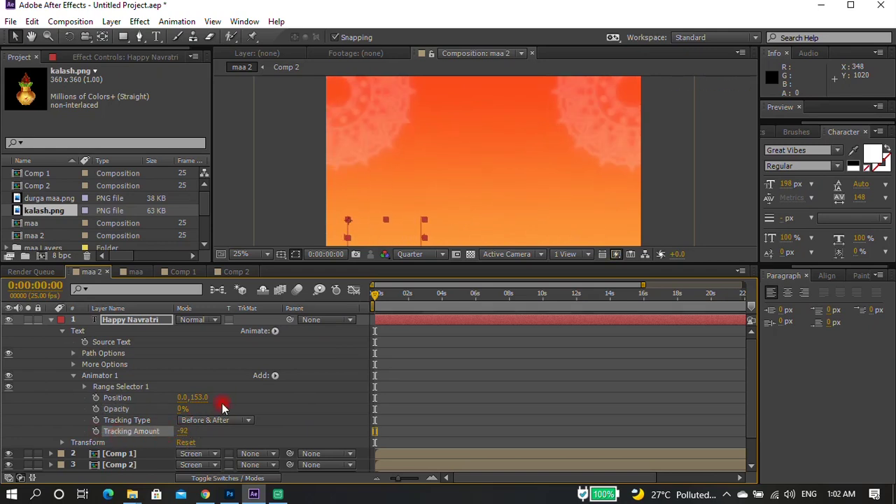
left_click(94, 387)
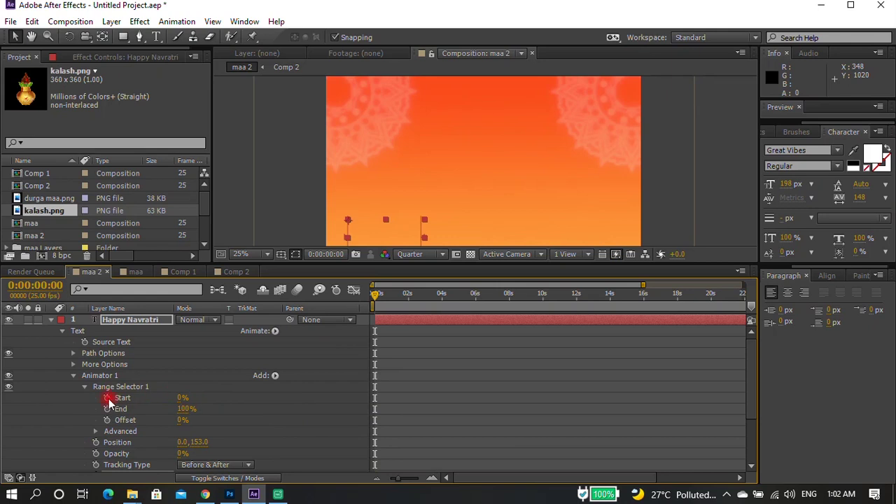
left_click(108, 398)
Keyframe Range Selector Start to 100% at 3:24 and preview from the first frame
left_click(440, 294)
left_click(182, 399)
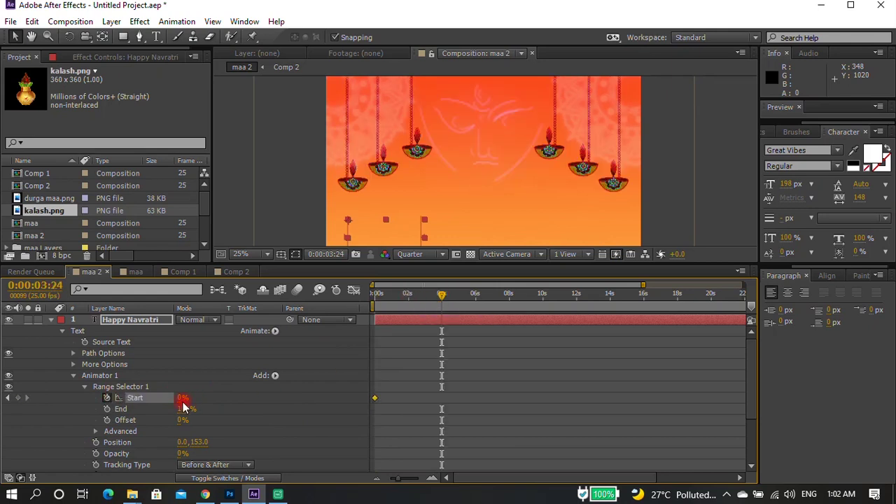
left_click_drag(181, 402, 268, 393)
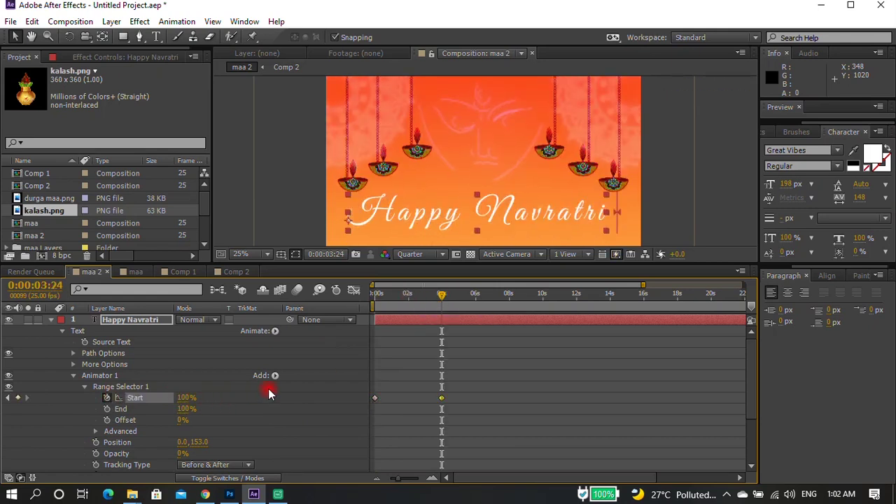
left_click_drag(423, 310, 352, 301)
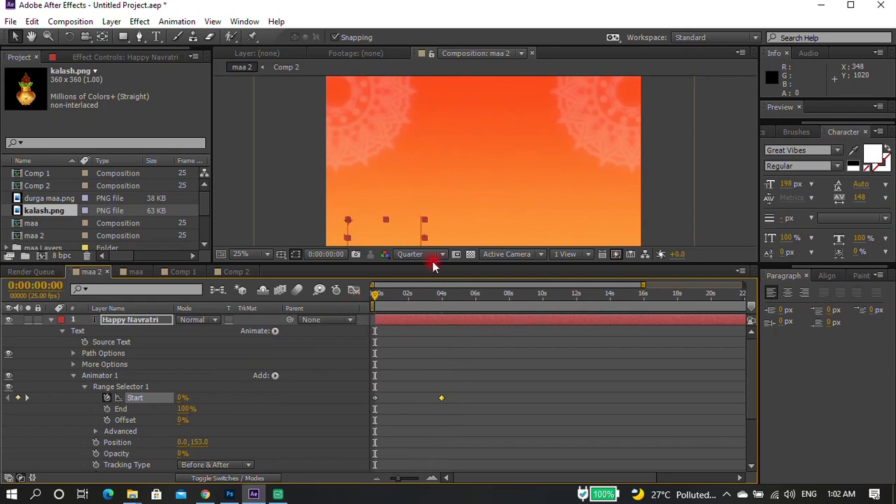
key("space")
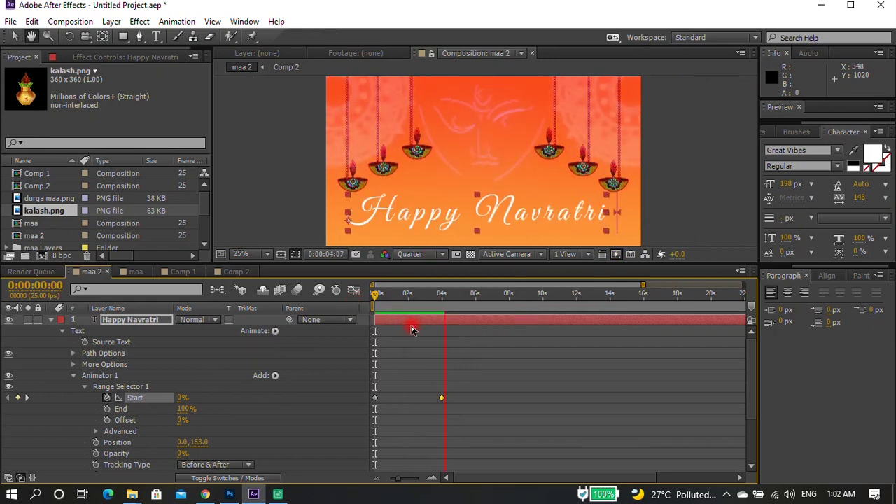
key("space")
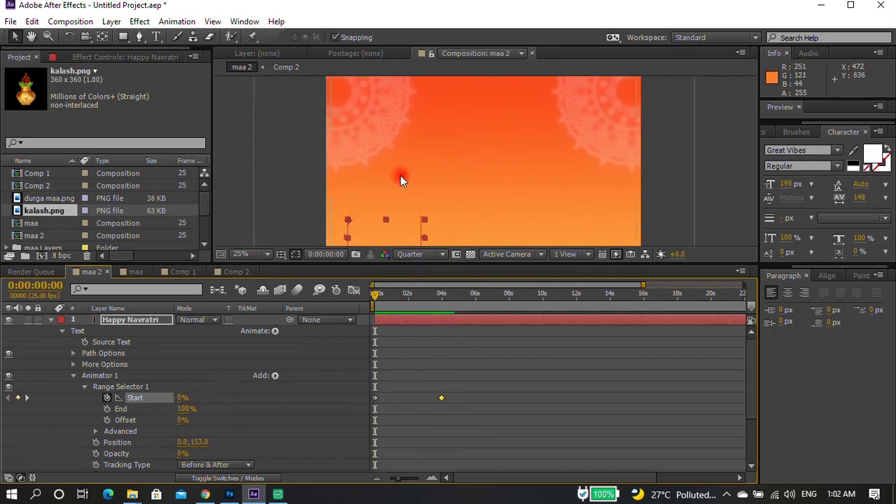
Duplicate the Comp 2 mandala, centre the copy, and scale it to 321%
left_click(49, 319)
left_click(129, 330)
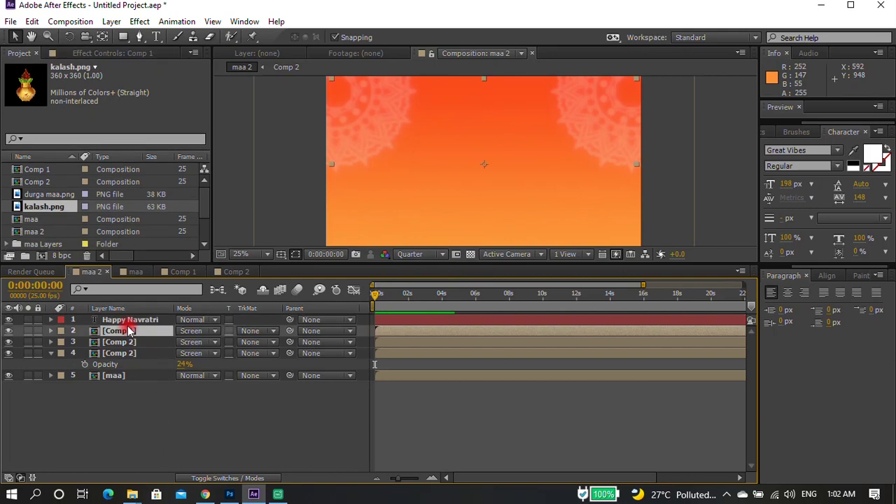
left_click(128, 341)
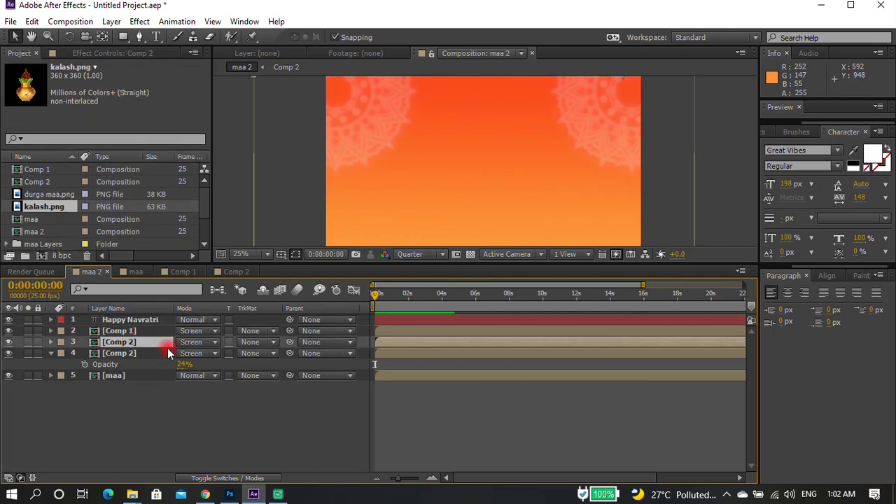
key("ctrl+d")
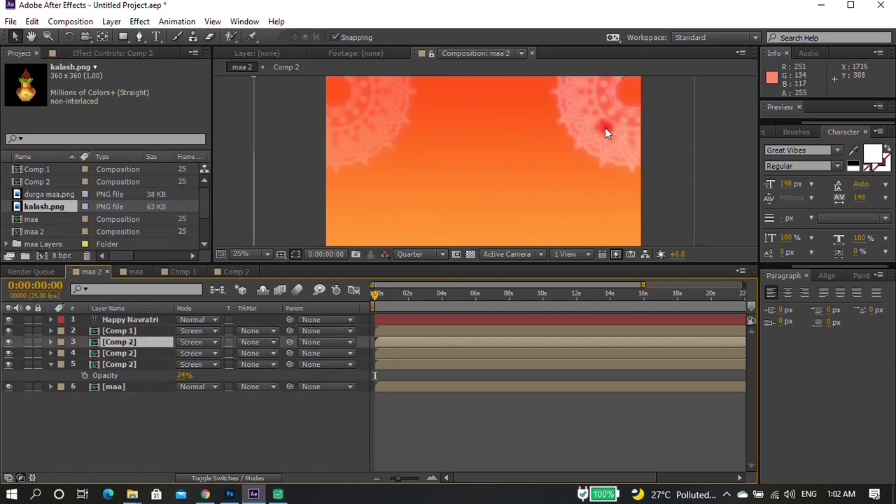
left_click_drag(604, 132, 453, 246)
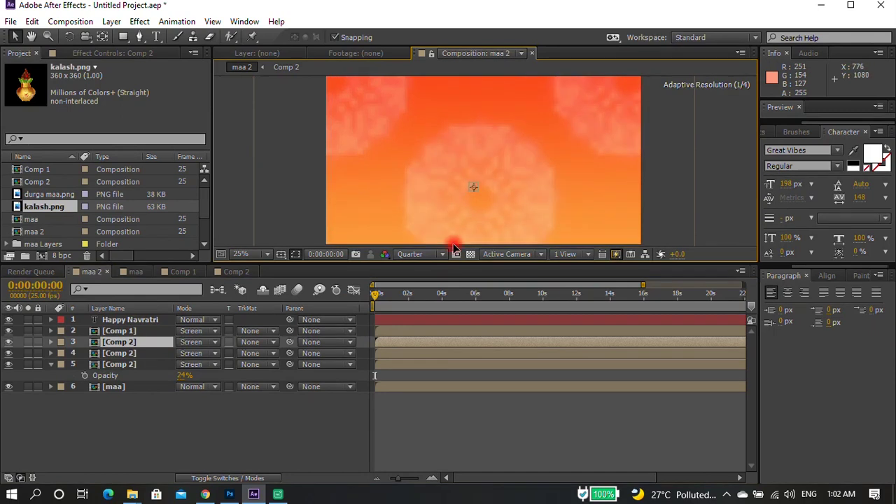
scroll(465, 215, "down", 1)
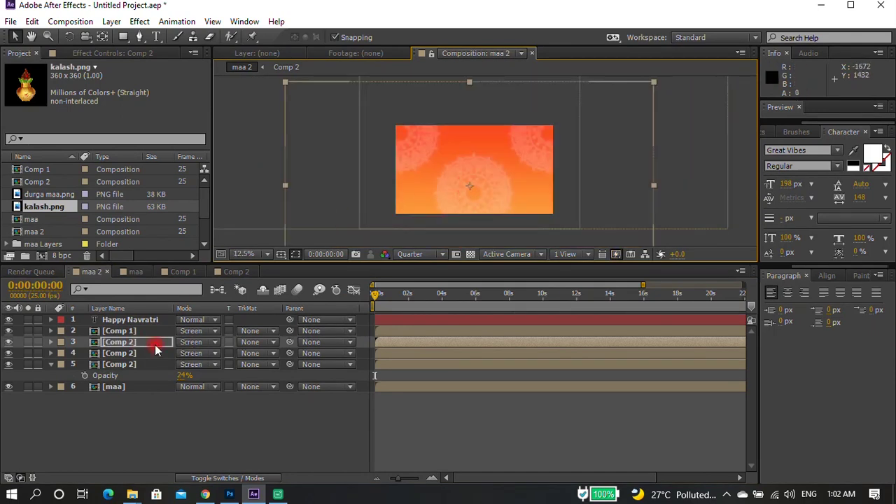
key("s")
left_click_drag(194, 353, 253, 359)
Fade the centre mandala copy to about 12% opacity and preview it
key("t")
left_click_drag(184, 352, 172, 353)
scroll(424, 188, "up", 1)
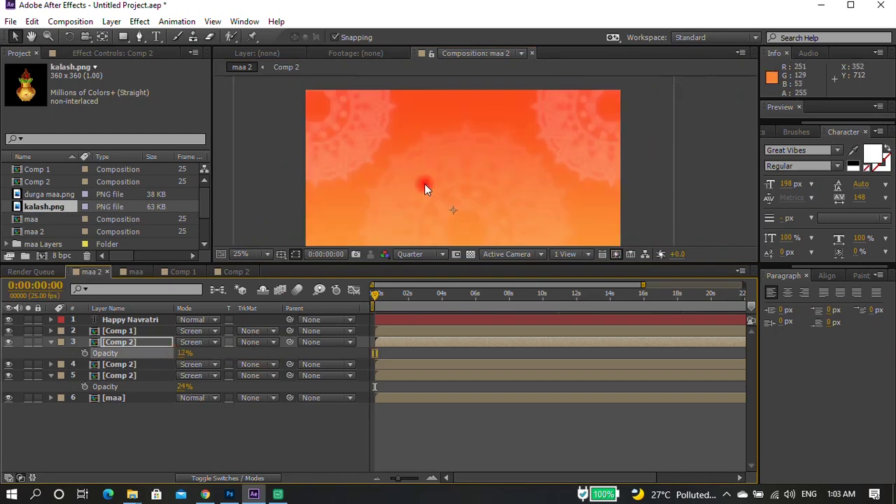
key("space")
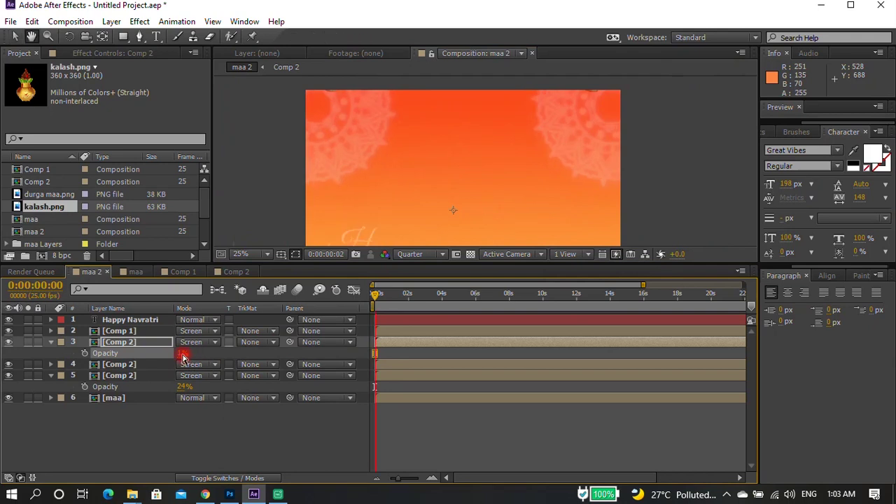
left_click_drag(183, 357, 194, 354)
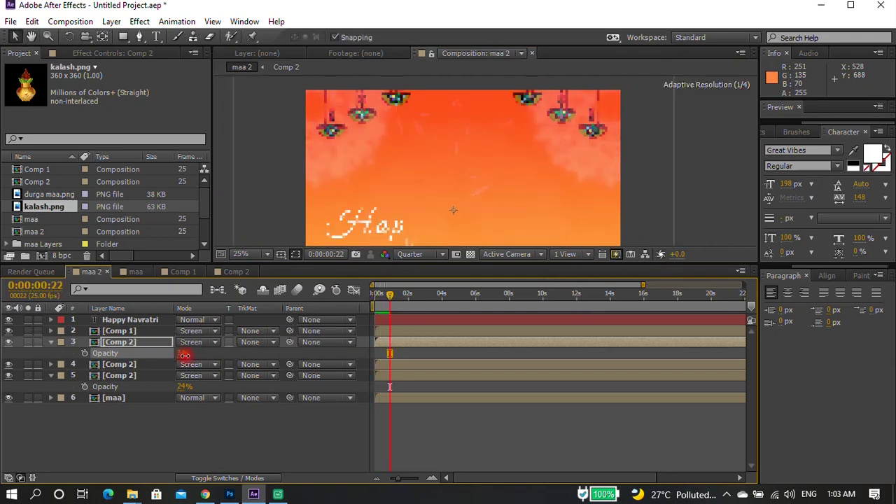
key("space")
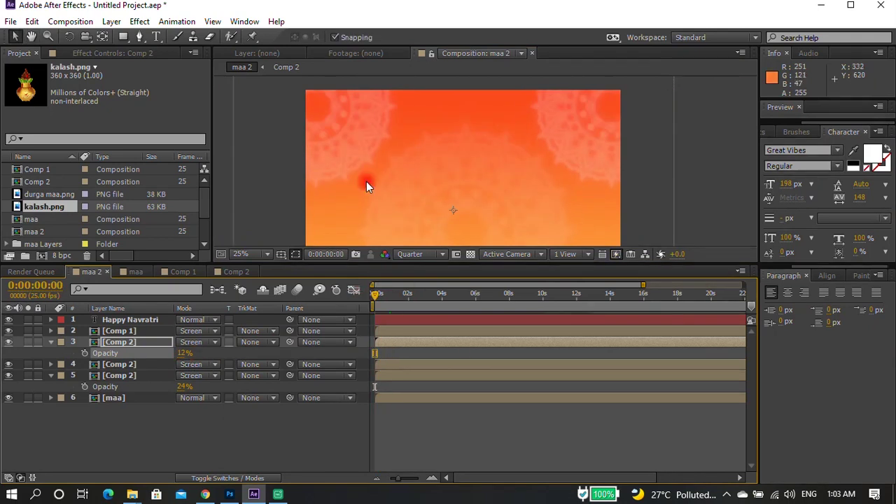
Play the full greeting animation with the preview enlarged to fill the window
scroll(386, 141, "up", 1)
key("grave")
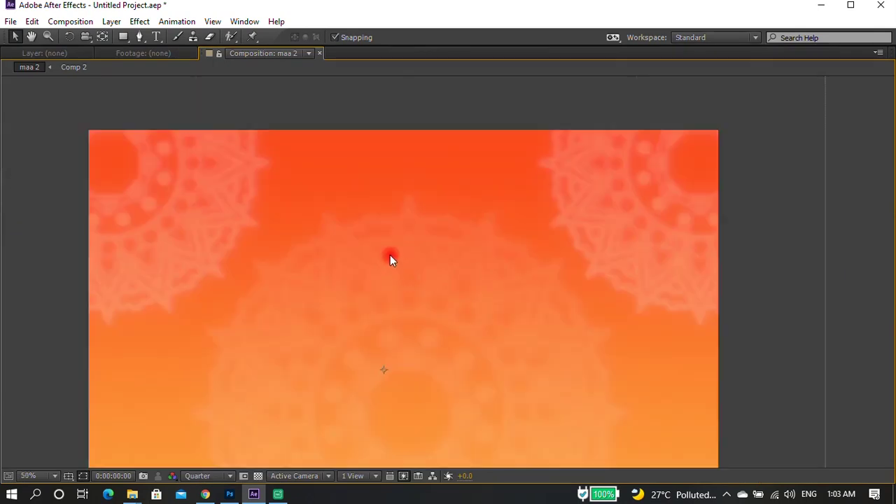
left_click_drag(387, 264, 439, 248)
key("space")
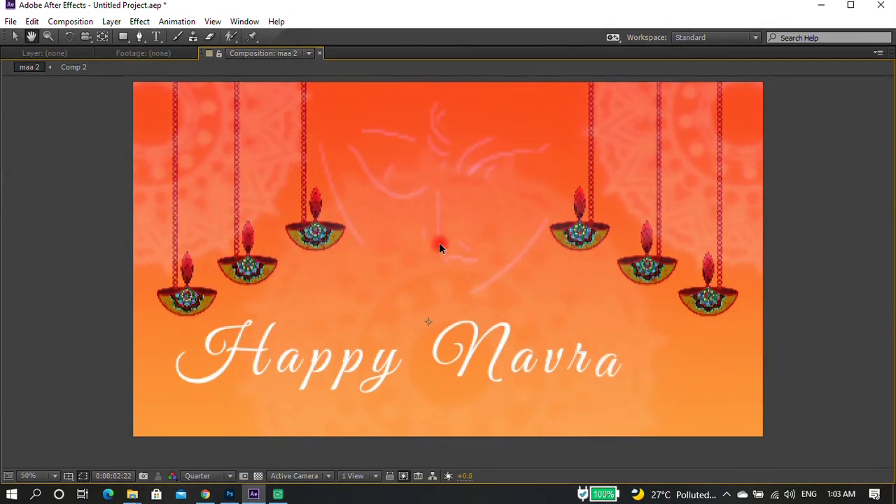
key("v")
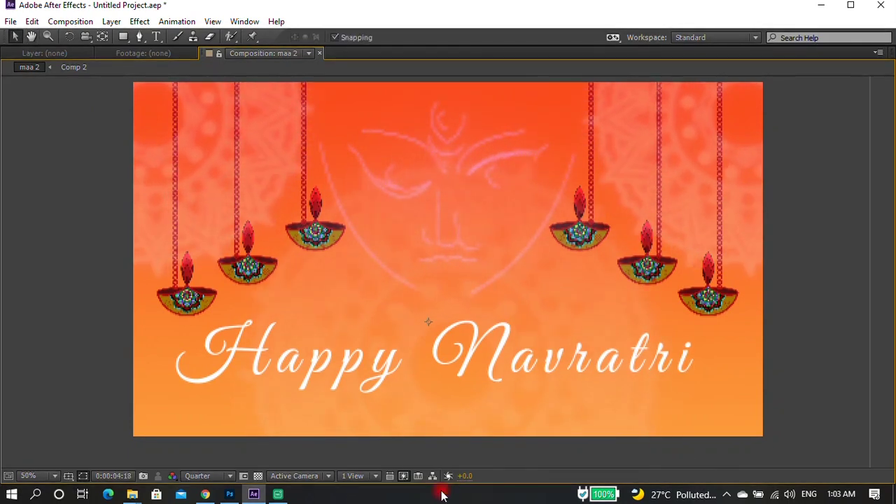
key("grave")
left_click(182, 271)
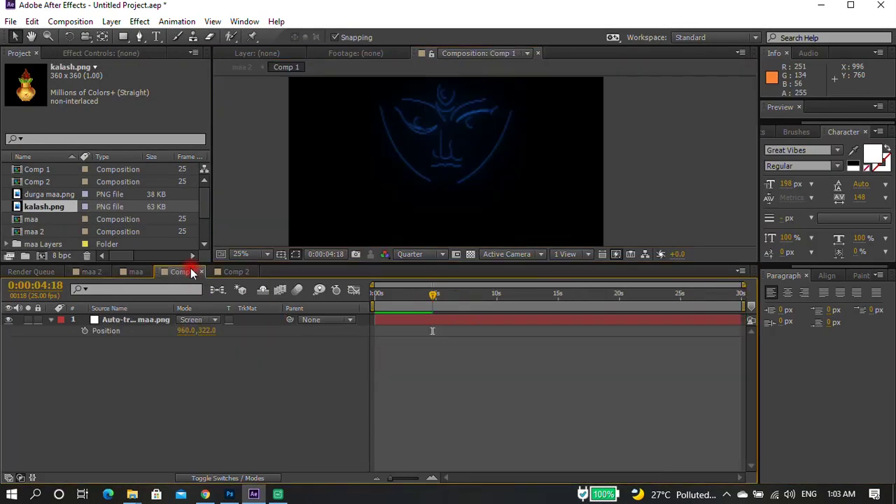
Set the traced face's Saber Glow Intensity to 23% and Core Size to 0.10, then view maa 2 zoomed out
left_click(431, 166)
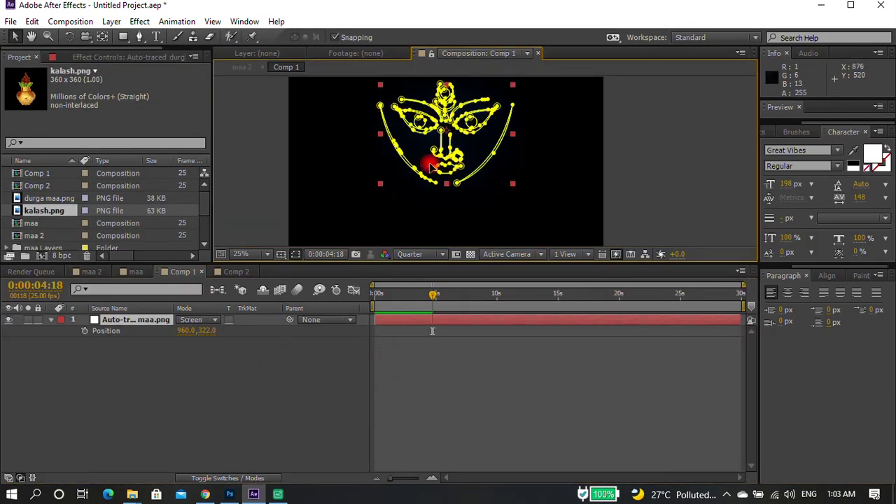
left_click(125, 57)
mouse_move(124, 126)
left_mouse_down()
mouse_move(133, 162)
mouse_move(125, 160)
left_mouse_up()
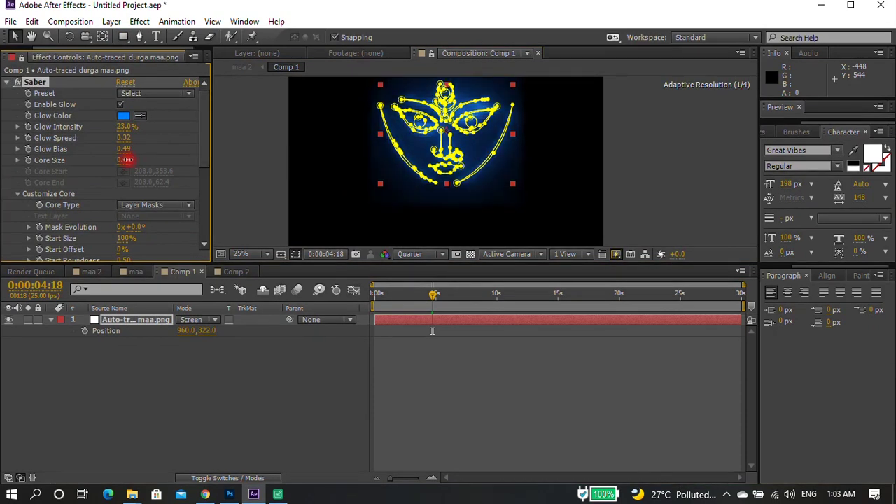
left_click_drag(124, 159, 128, 145)
left_click(87, 271)
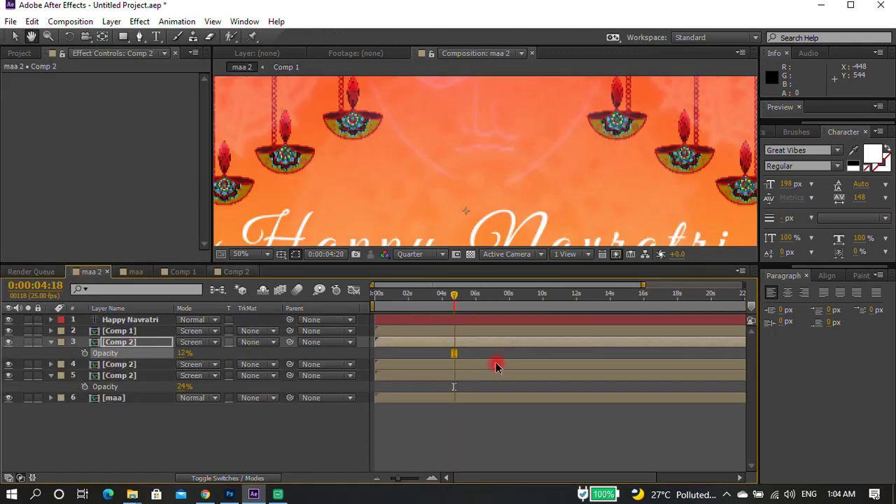
key("minus")
key("comma")
key("comma")
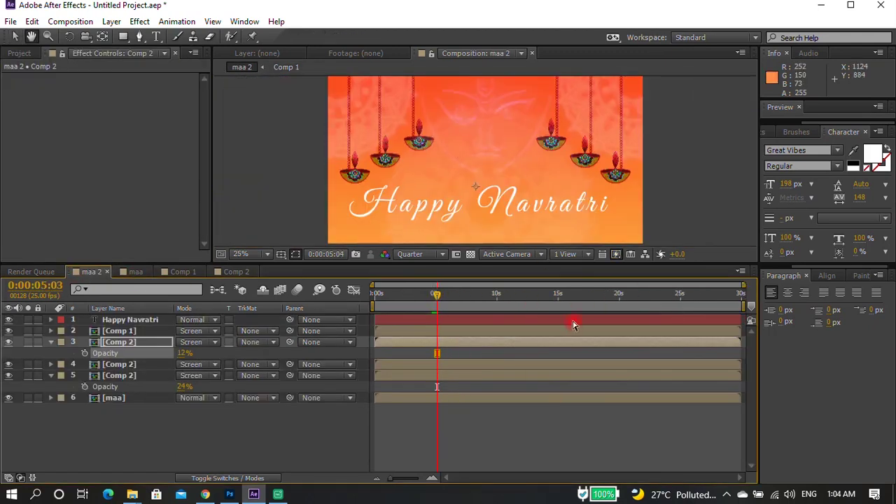
Delete the centre mandala copy and nudge the Happy Navratri text slightly lower
left_click(116, 342)
key("Delete")
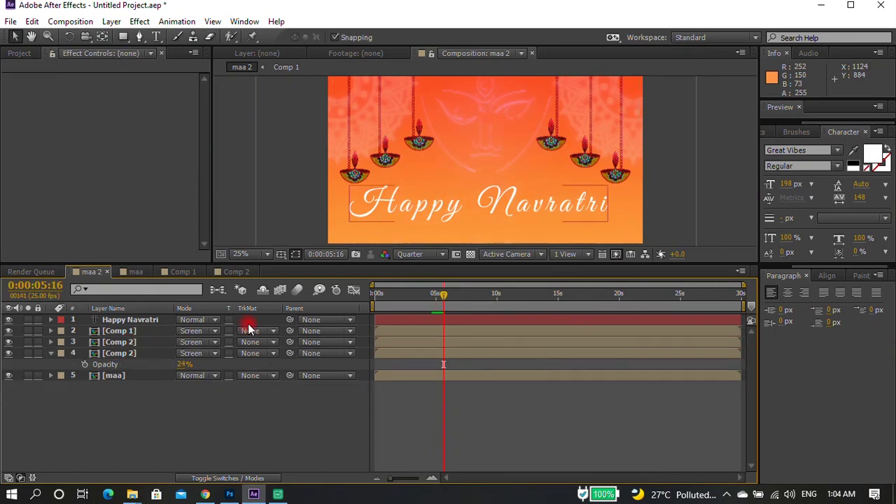
key("v")
left_click_drag(616, 294, 666, 294)
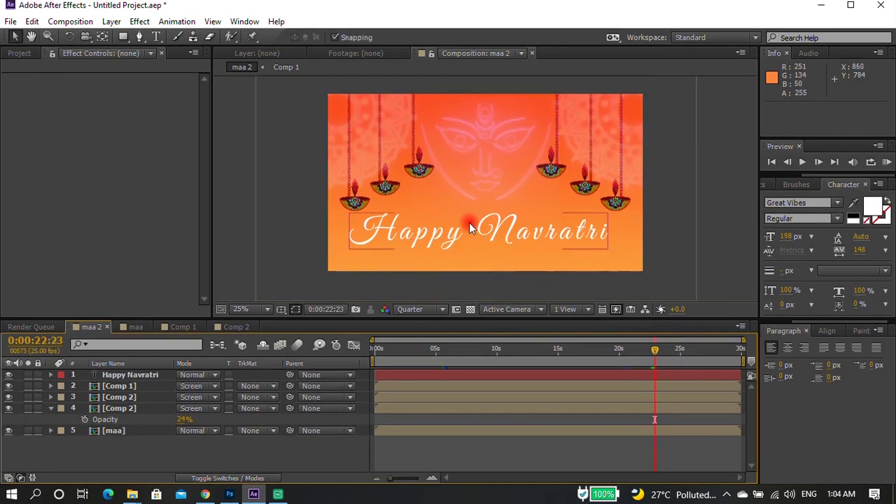
left_click(512, 239)
left_click_drag(511, 237, 513, 244)
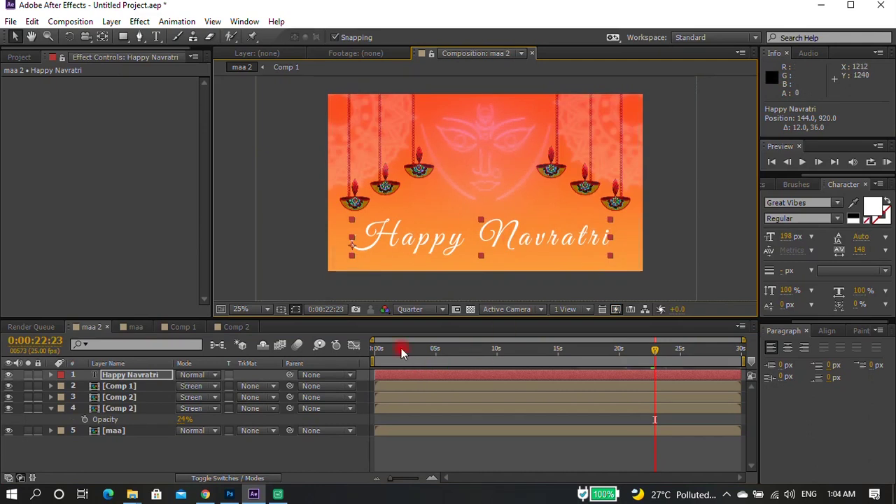
Toggle visibility of the goddess face and a mandala layer, then select both Comp 2 layers
left_click_drag(402, 352, 371, 350)
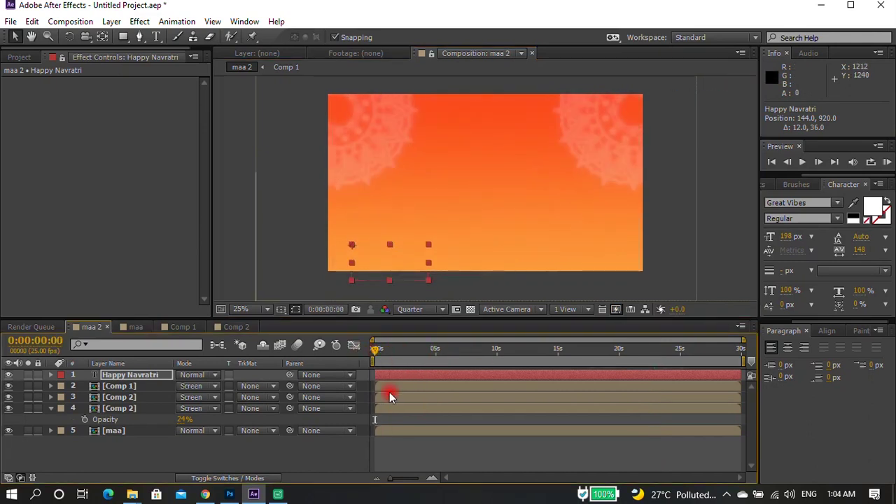
left_click(341, 115)
left_click(8, 386)
left_click(8, 397)
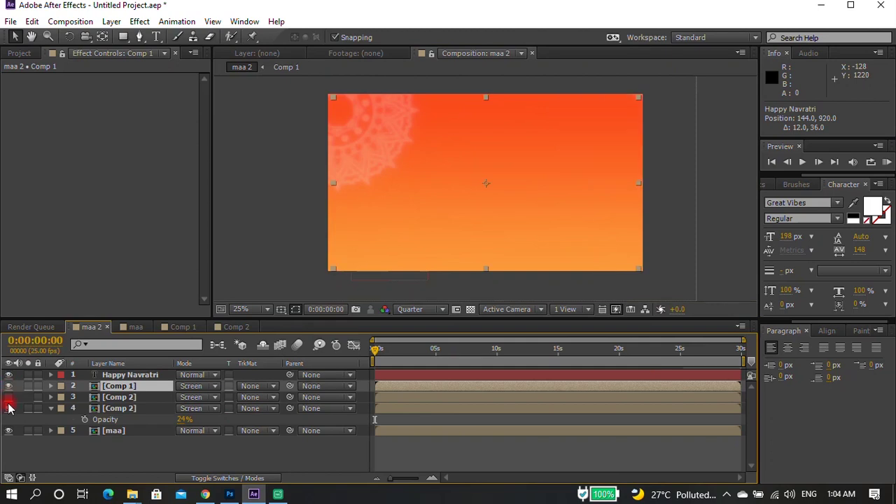
key("F2")
left_click(8, 397)
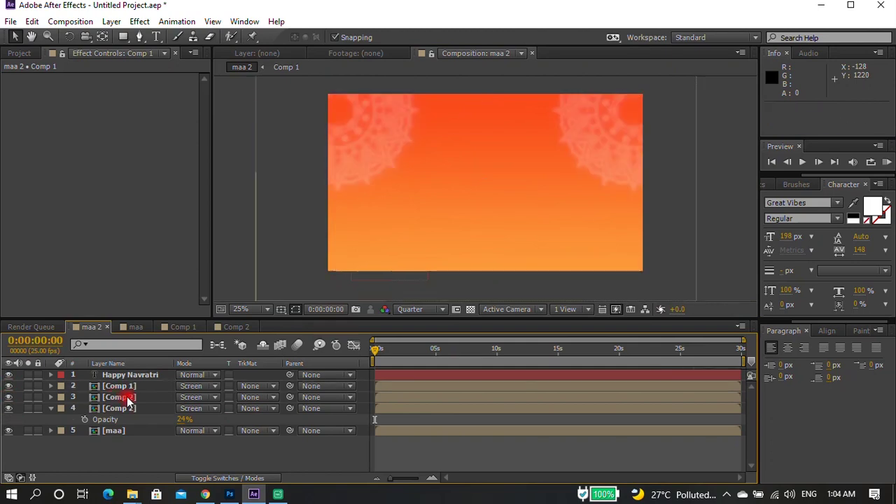
left_click(122, 397)
left_click(126, 408, "ctrl")
Shift both Comp 2 mandala layers so they start at 2:02
left_click_drag(422, 400, 518, 401)
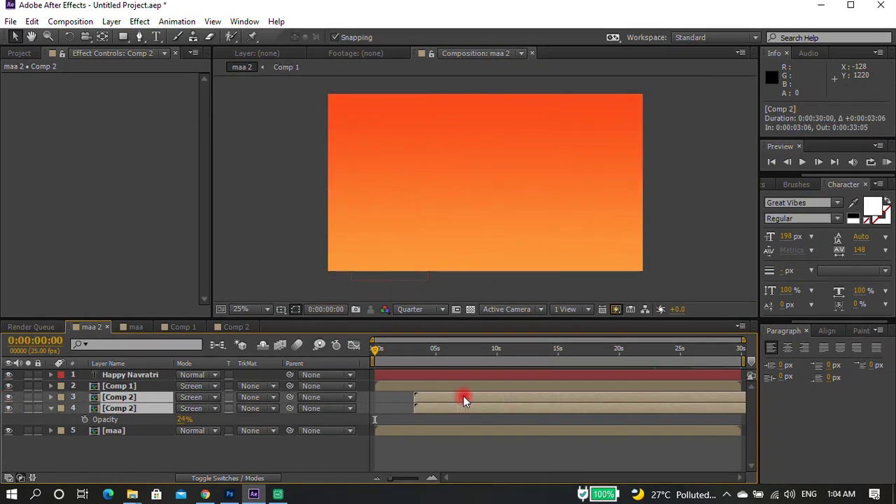
left_click(416, 348)
left_click_drag(480, 397, 437, 397)
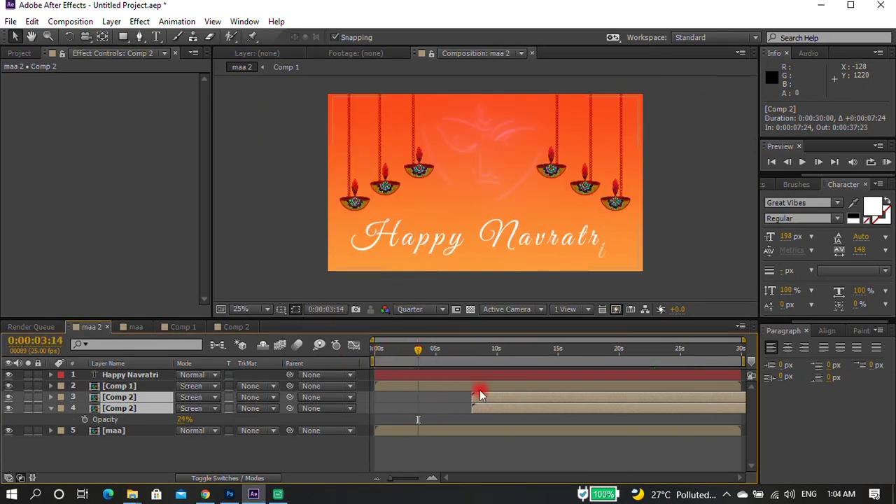
left_click(400, 350)
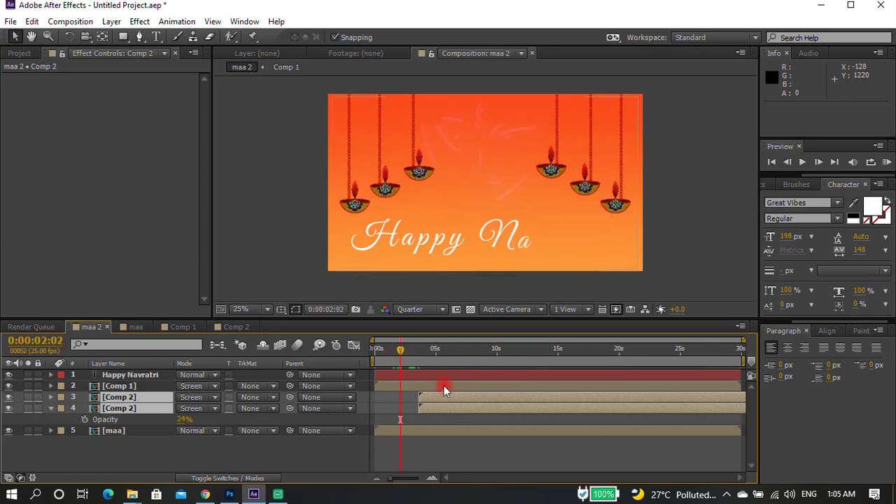
left_click_drag(436, 397, 418, 397)
Delay the Comp 1 goddess face layer to start around 1:24
left_click_drag(404, 354, 415, 353)
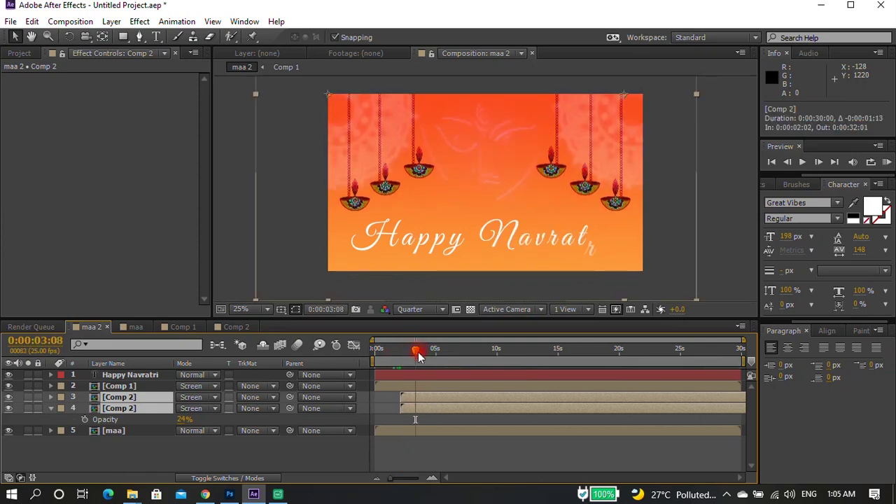
left_click_drag(395, 385, 410, 385)
left_click_drag(415, 349, 540, 375)
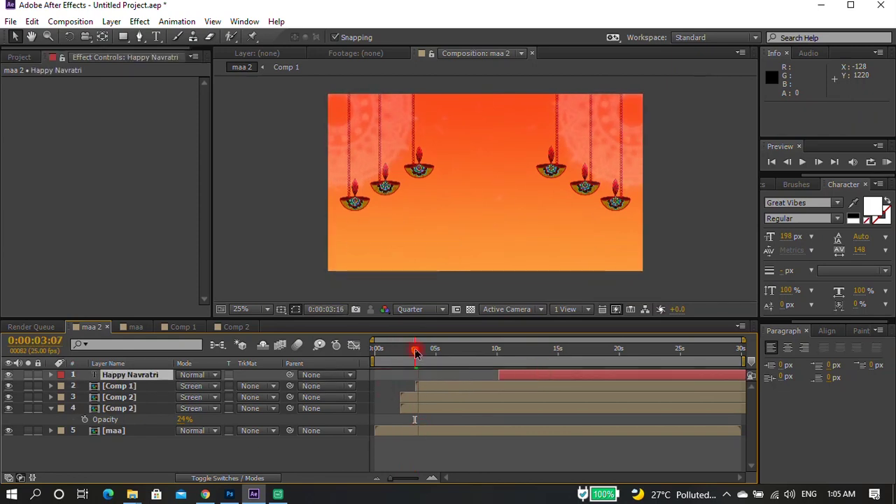
left_click_drag(434, 385, 404, 386)
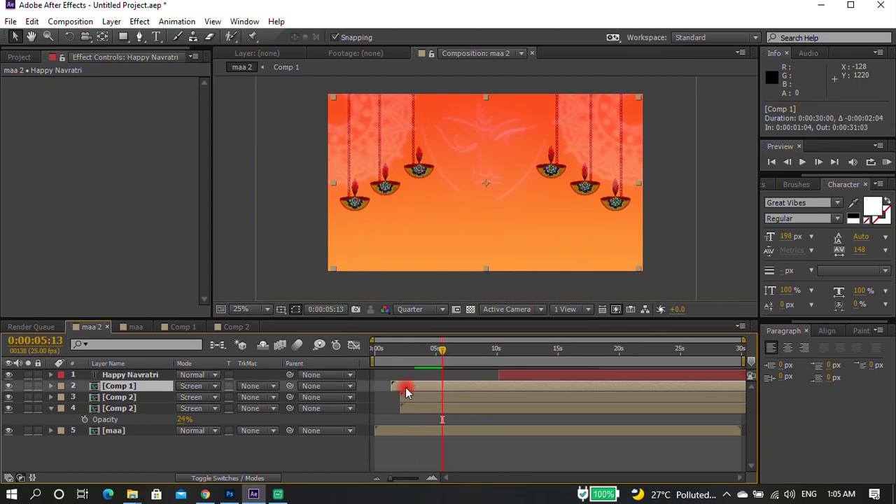
left_click(390, 352)
left_click_drag(391, 351, 414, 352)
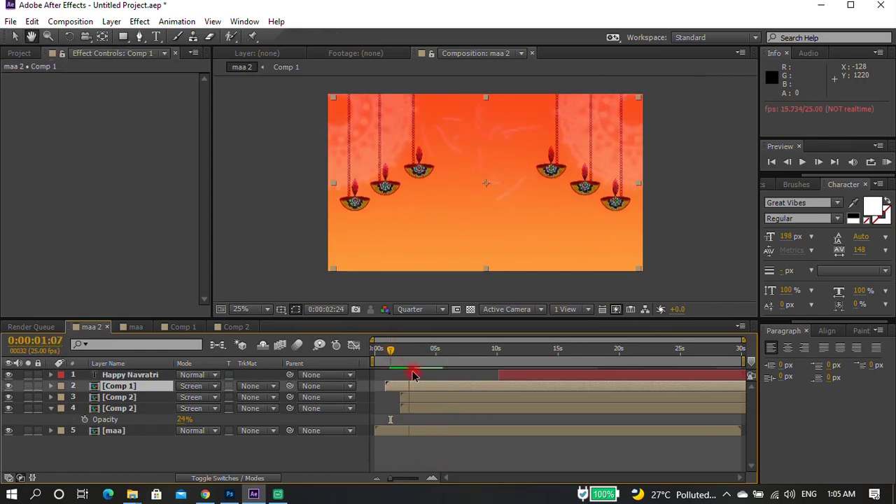
left_click_drag(420, 386, 433, 387)
Check the text's entrance timing and play the whole sequence from the start
mouse_move(414, 352)
left_mouse_down()
mouse_move(566, 362)
mouse_move(569, 377)
left_mouse_up()
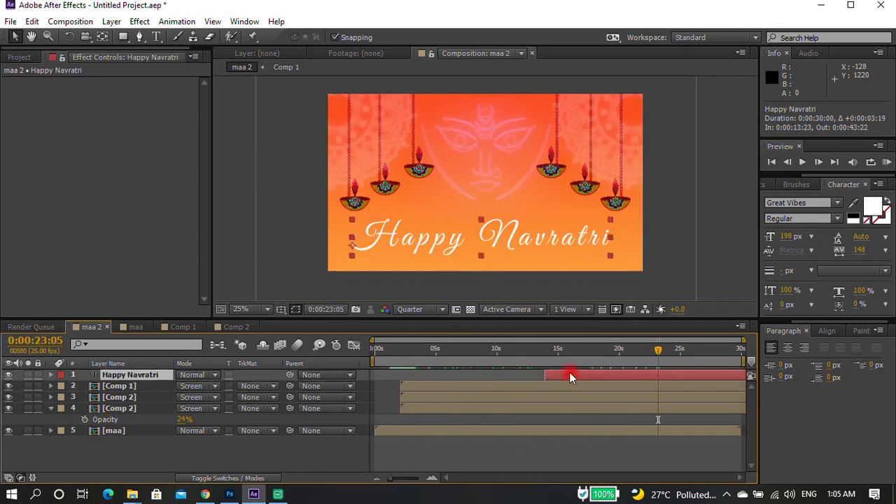
left_click(365, 353)
key("space")
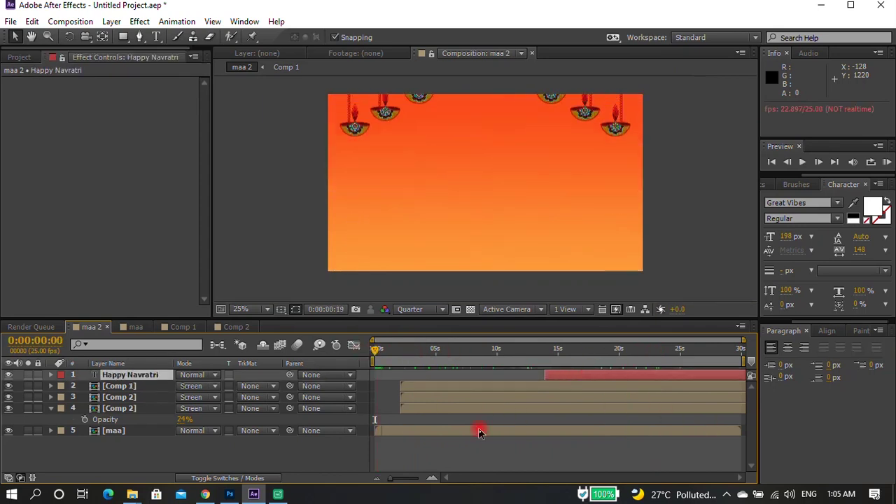